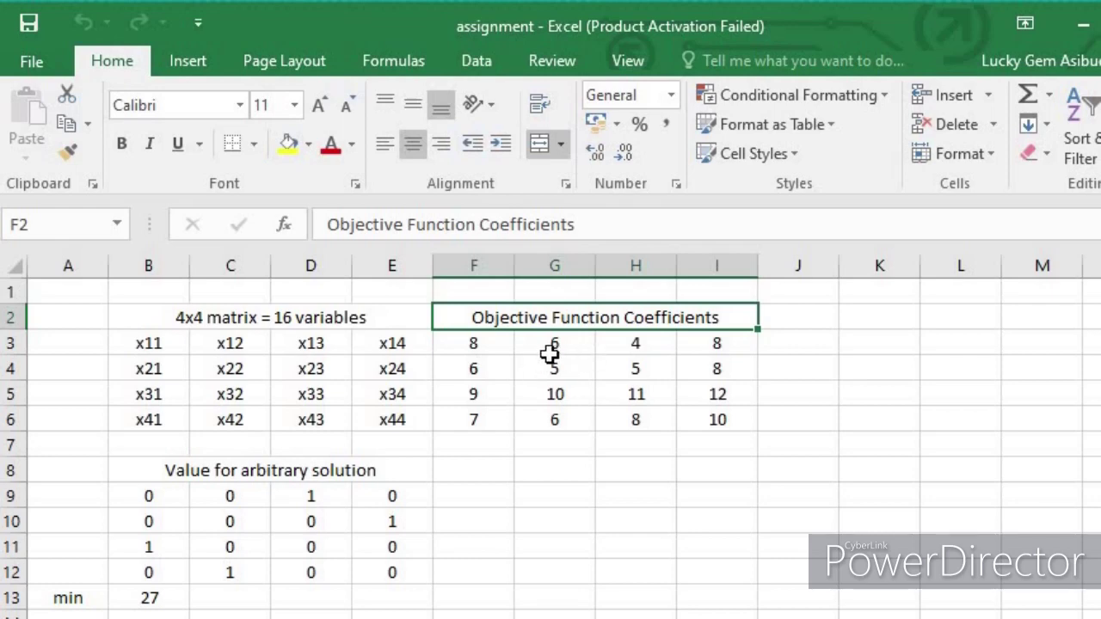
# Compare the 4x4 variable matrix in B3:E6 with the matching objective function coefficients in F3:I6.
pyautogui.moveTo(481, 344); pyautogui.dragTo(720, 410)
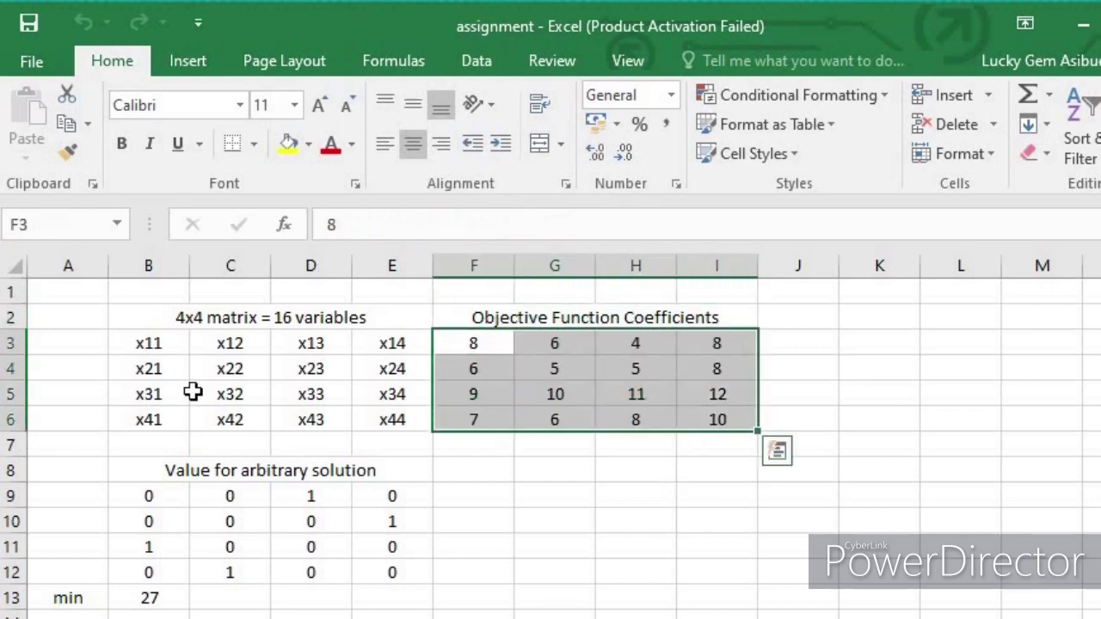
pyautogui.click(103, 349)
pyautogui.click(213, 352)
pyautogui.moveTo(157, 349); pyautogui.dragTo(394, 422)
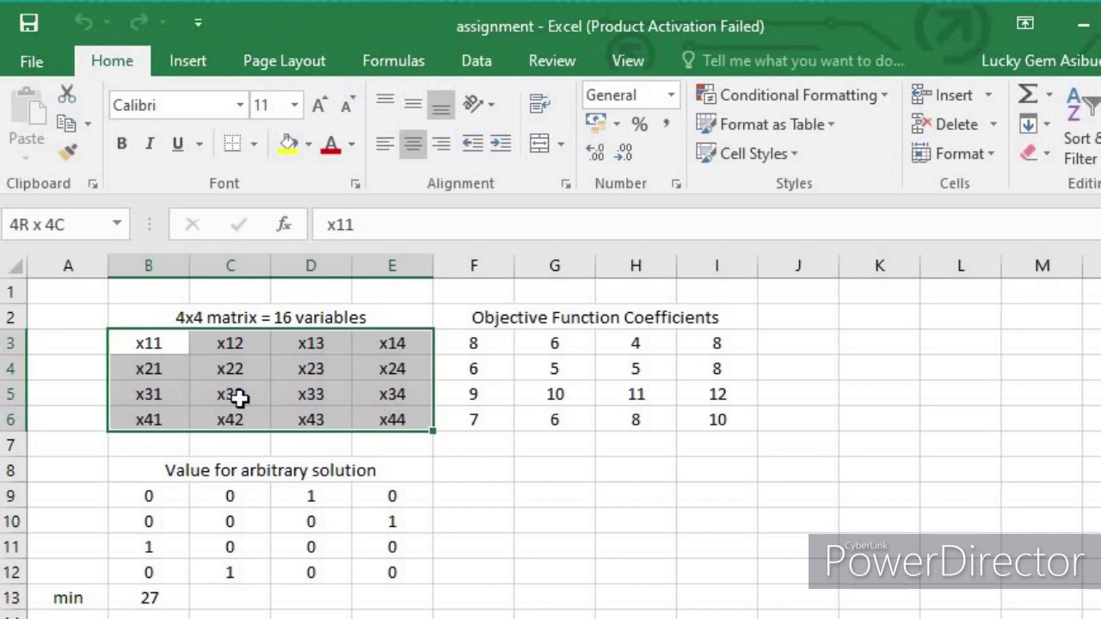
pyautogui.click(491, 344)
pyautogui.hotkey('ctrl', 'Left')
pyautogui.click(258, 350)
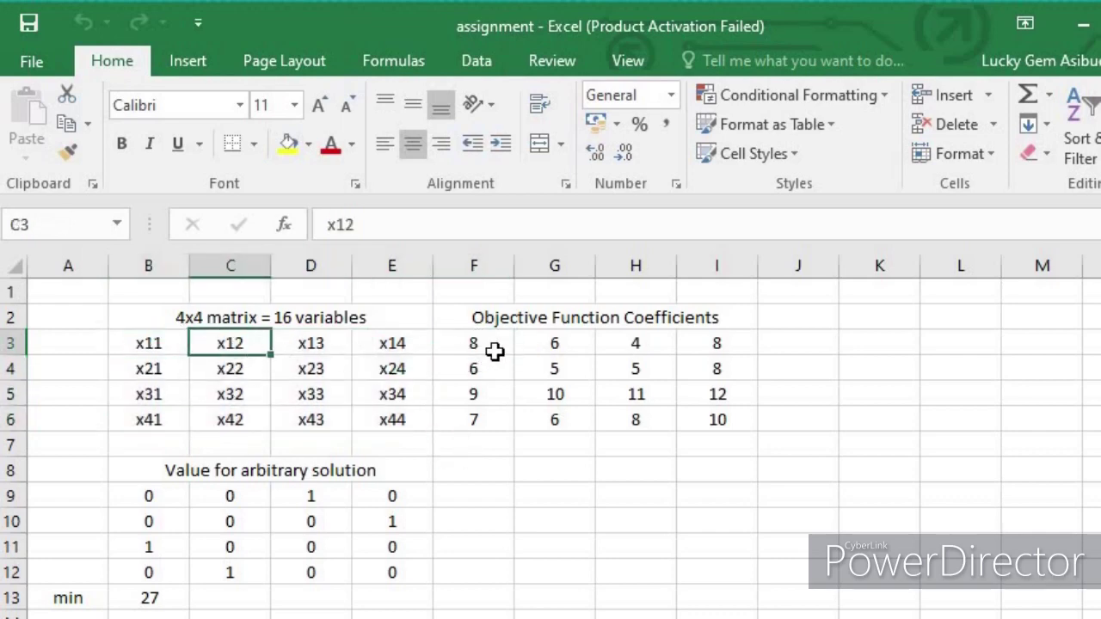
pyautogui.click(583, 340)
pyautogui.moveTo(146, 343); pyautogui.dragTo(367, 419)
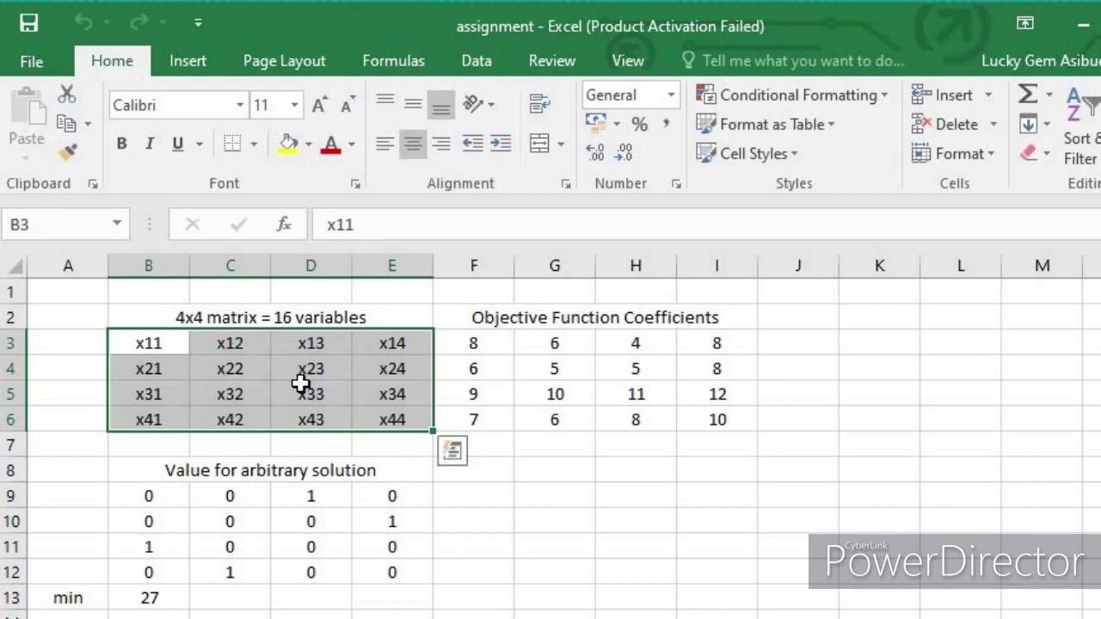
pyautogui.moveTo(701, 419)
pyautogui.mouseDown()
pyautogui.moveTo(680, 411)
pyautogui.moveTo(692, 419)
pyautogui.mouseUp()
pyautogui.click(643, 338)
pyautogui.click(705, 423)
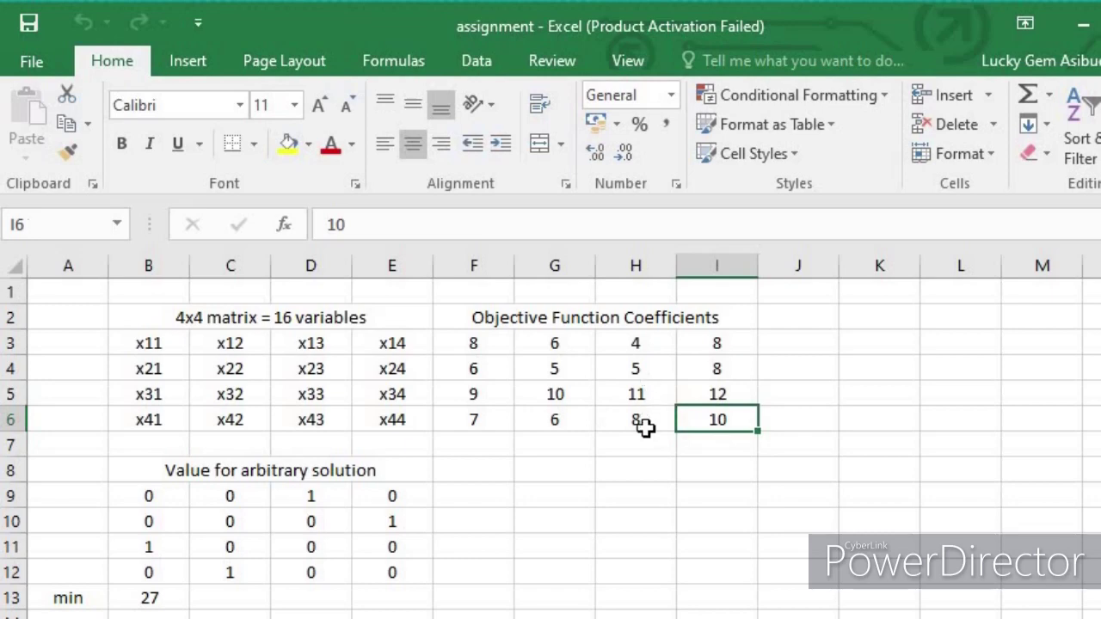
pyautogui.click(638, 397)
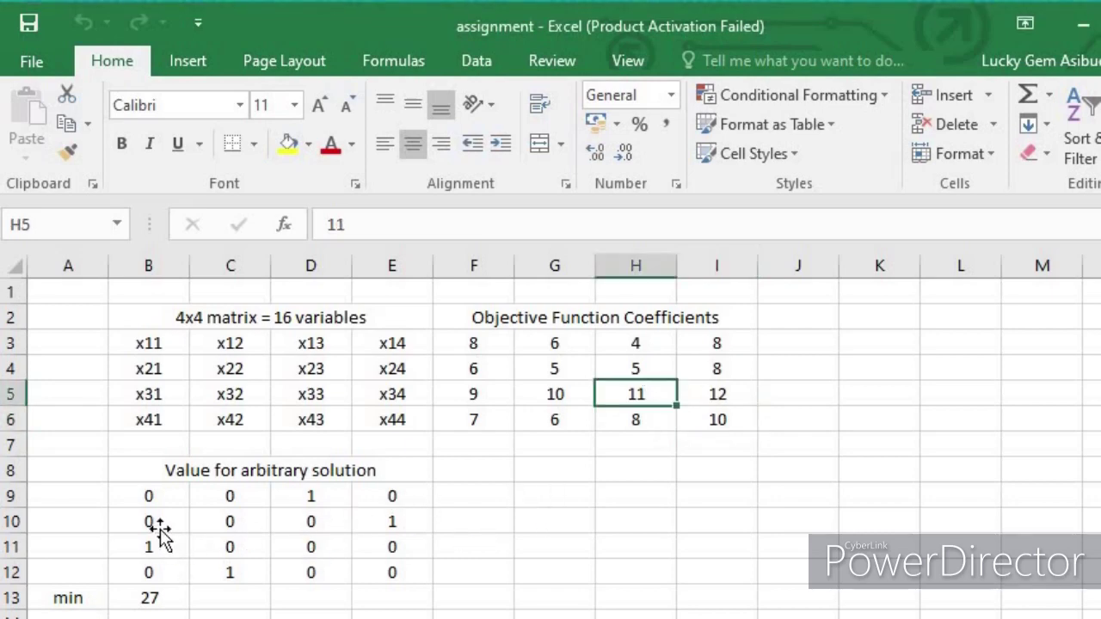
# Examine the arbitrary solution values in rows 9 and 10, focusing on column D.
pyautogui.click(159, 522)
pyautogui.click(152, 499)
pyautogui.click(309, 518)
pyautogui.click(381, 516)
pyautogui.click(178, 501)
pyautogui.click(262, 504)
pyautogui.click(234, 520)
pyautogui.click(318, 512)
pyautogui.click(312, 501)
pyautogui.click(249, 525)
pyautogui.click(228, 497)
pyautogui.click(305, 501)
pyautogui.click(323, 528)
pyautogui.click(321, 502)
pyautogui.moveTo(154, 492); pyautogui.dragTo(315, 525)
pyautogui.click(314, 497)
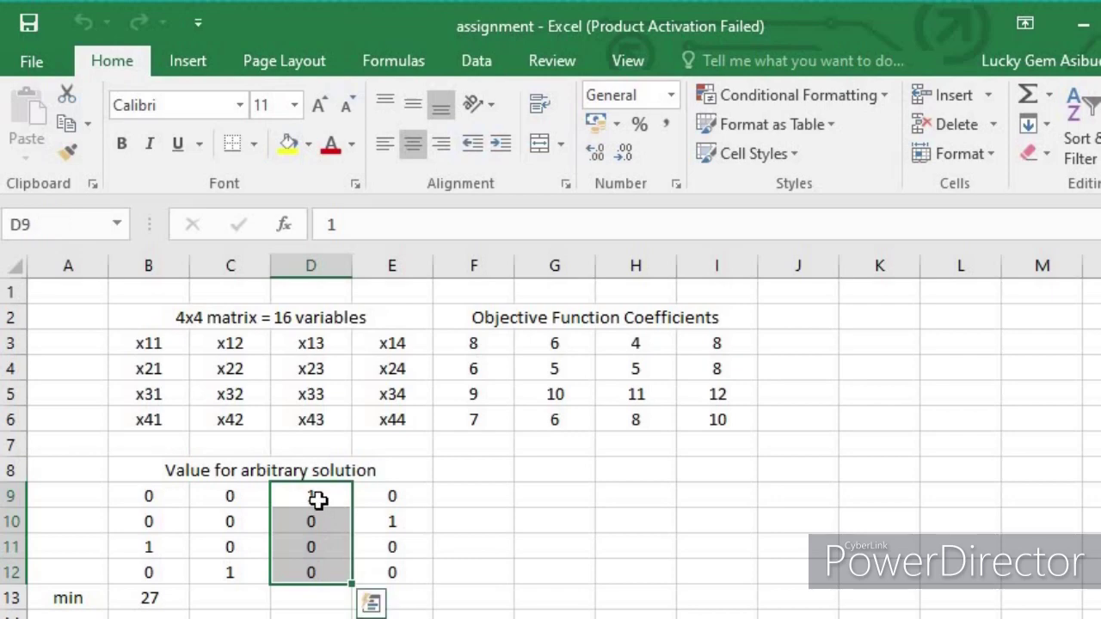
pyautogui.click(318, 499)
pyautogui.click(304, 516)
pyautogui.click(309, 496)
pyautogui.click(310, 521)
# Check the arbitrary solution's assignments in cells E10, D9, B11 and C12.
pyautogui.click(134, 528)
pyautogui.moveTo(288, 535); pyautogui.dragTo(392, 521)
pyautogui.click(399, 523)
pyautogui.write('1')
pyautogui.press('Return')
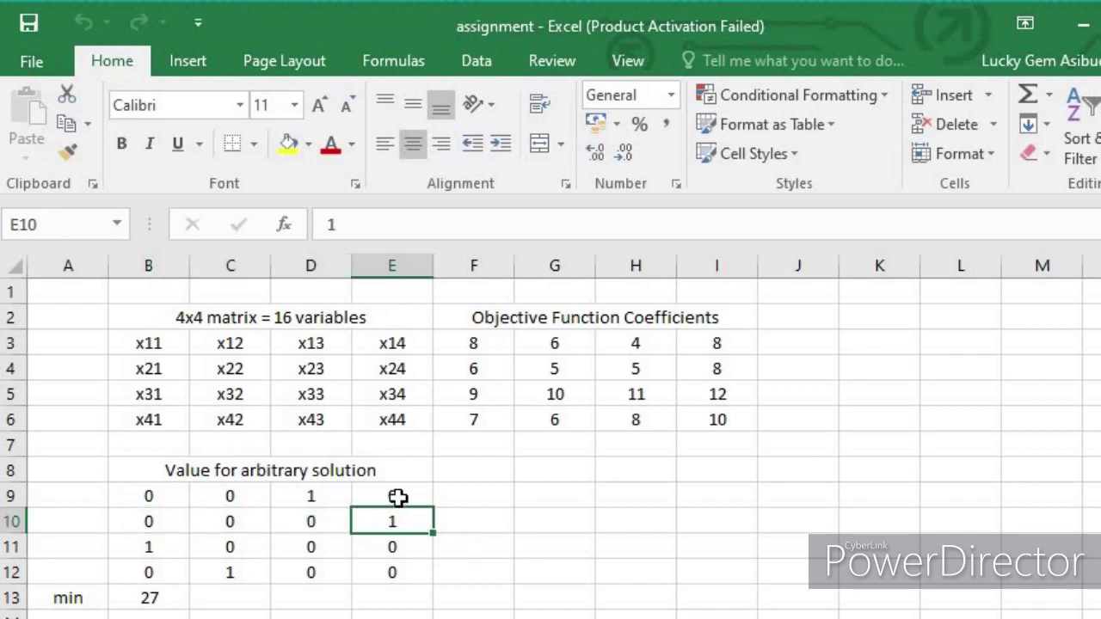
pyautogui.click(320, 497)
pyautogui.click(309, 545)
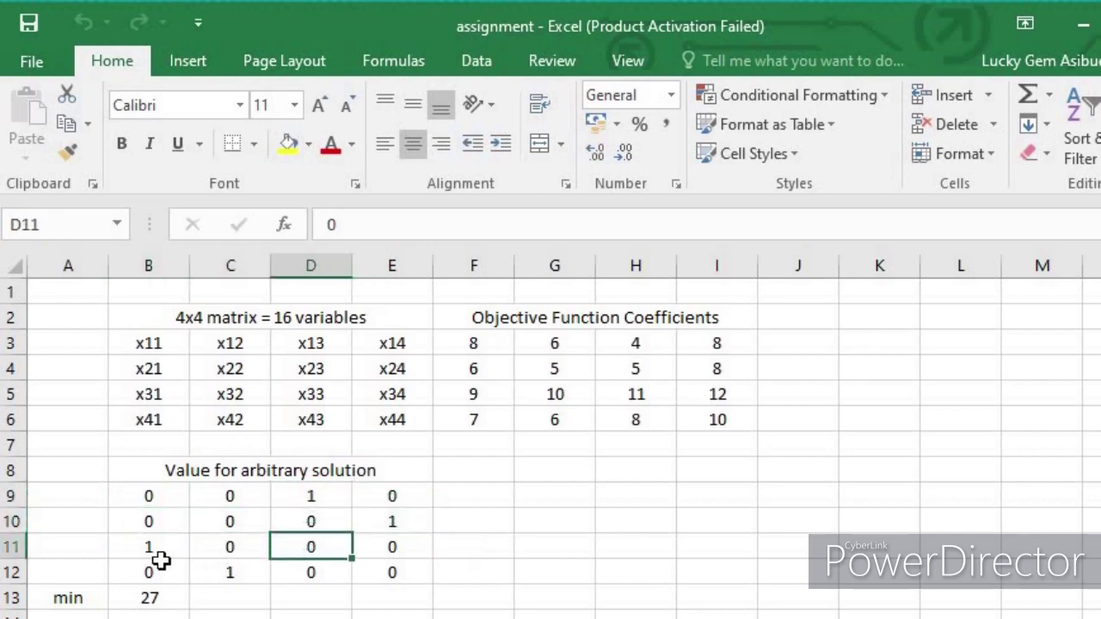
pyautogui.click(157, 551)
pyautogui.click(226, 573)
pyautogui.click(161, 554)
pyautogui.click(229, 579)
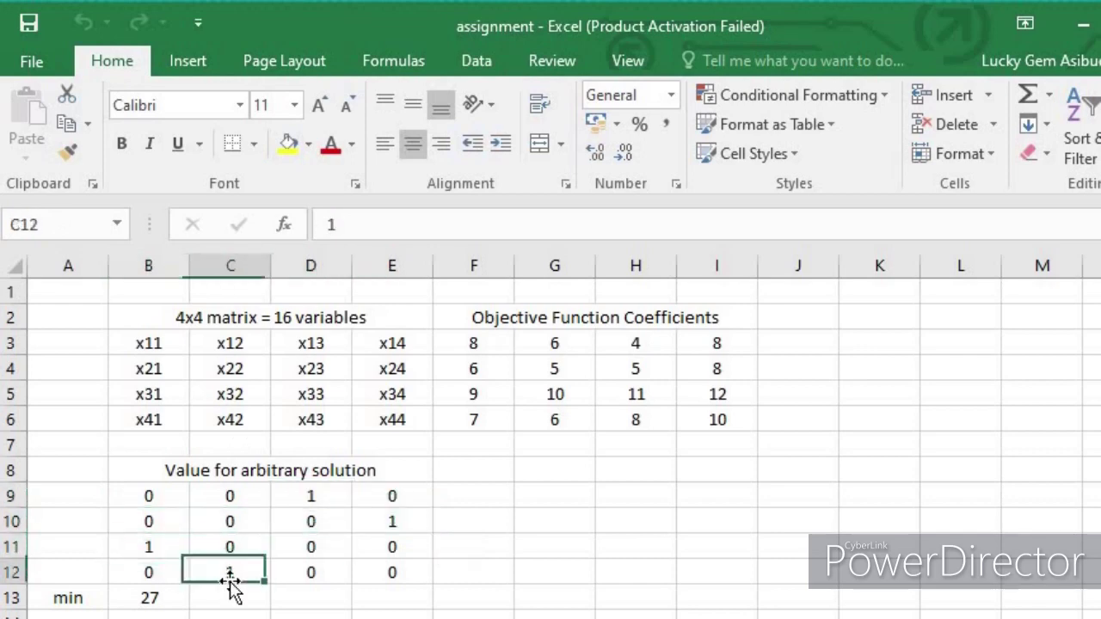
# Inspect the min formula in B13 and the coefficient and solution ranges it references.
pyautogui.click(162, 600)
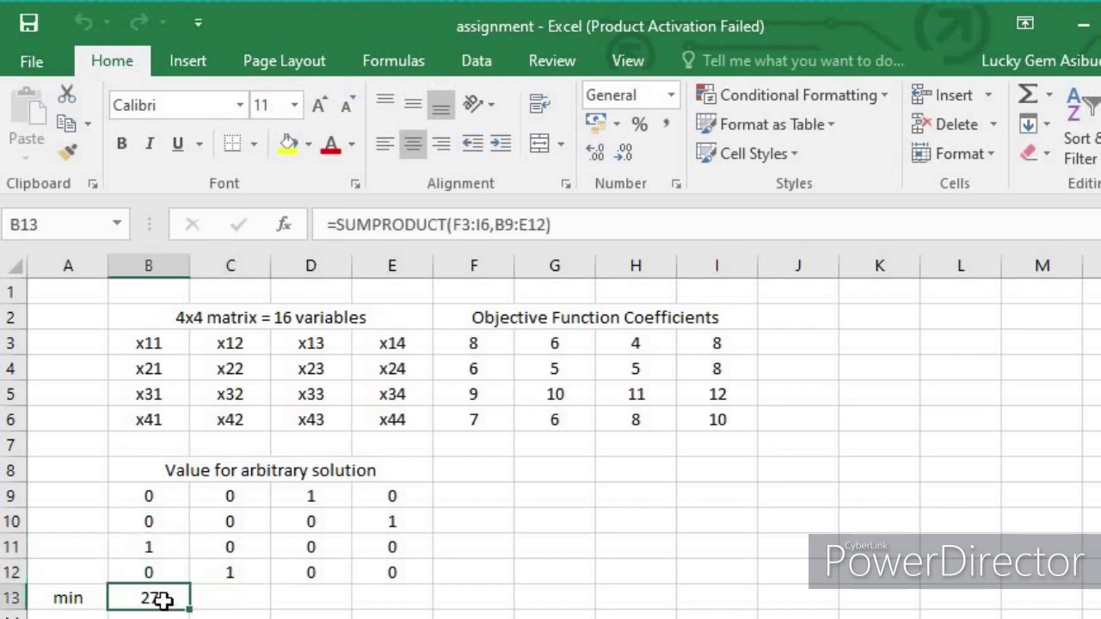
pyautogui.click(235, 575)
pyautogui.click(207, 551)
pyautogui.click(151, 554)
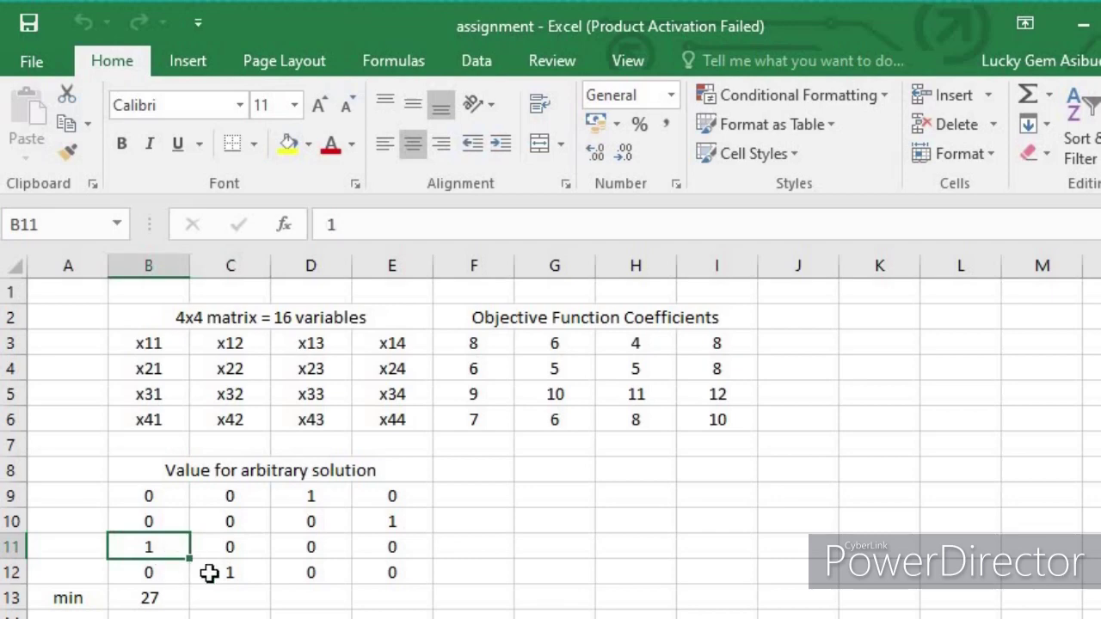
pyautogui.click(230, 574)
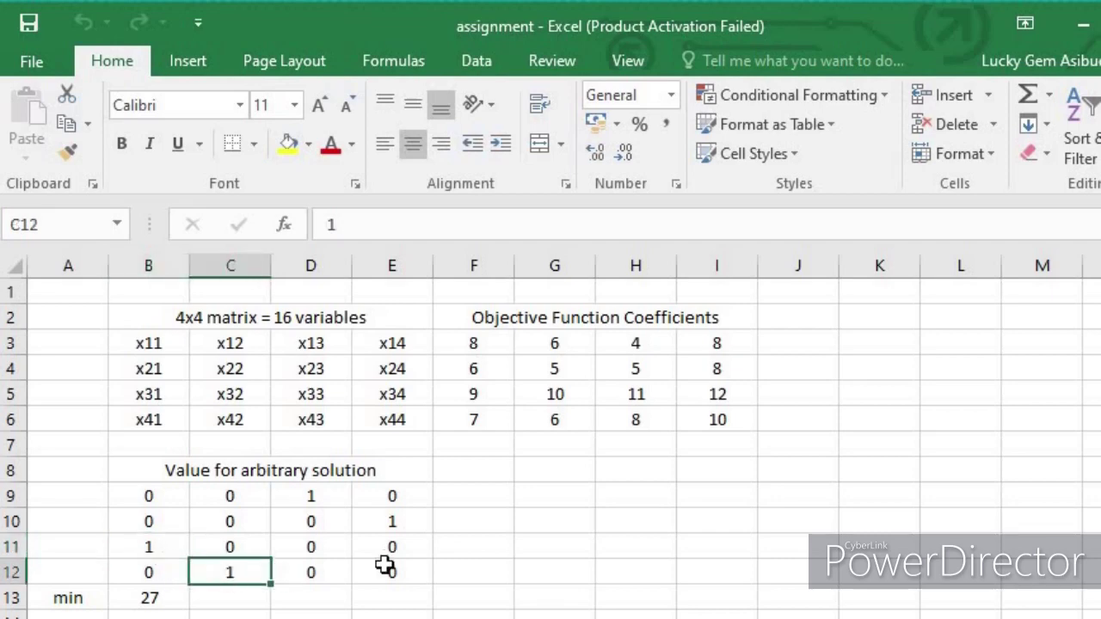
pyautogui.click(163, 602)
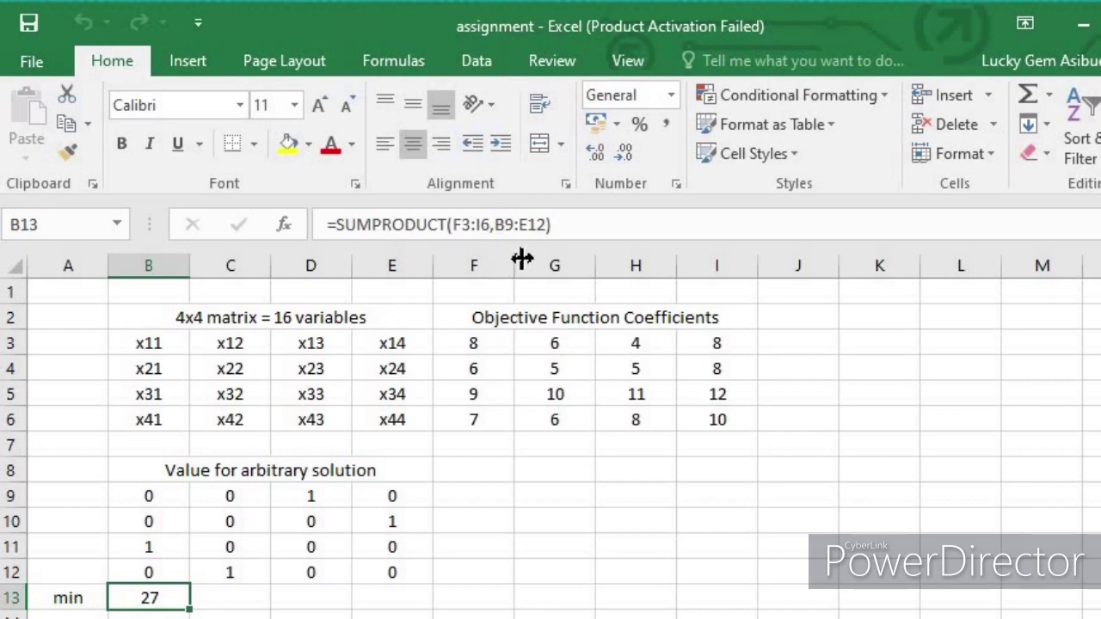
pyautogui.click(581, 225)
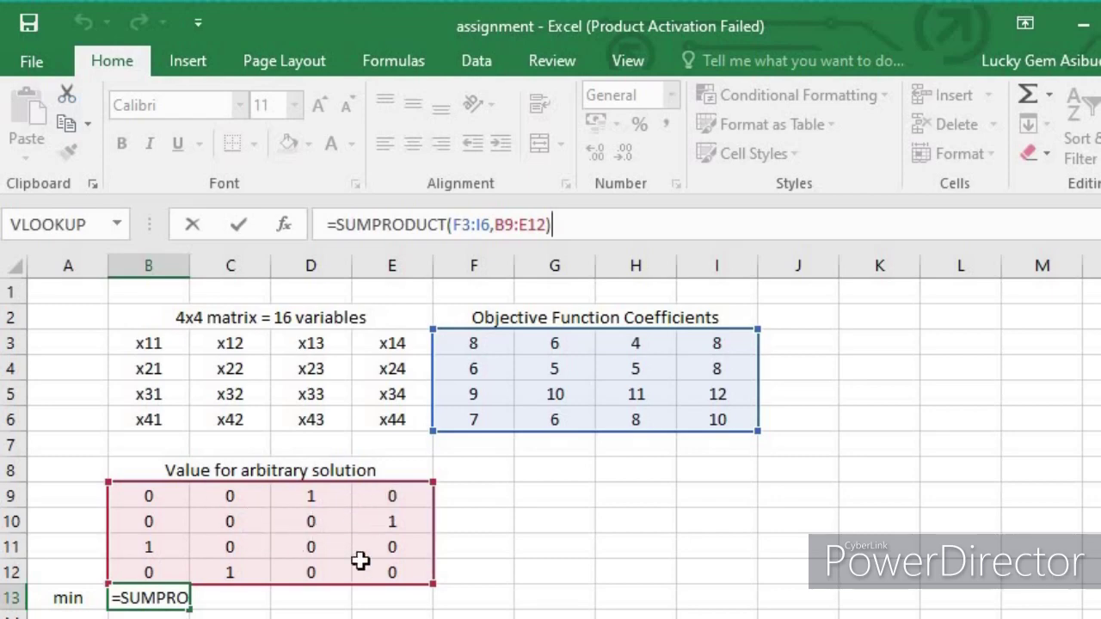
pyautogui.hotkey('ctrl', 'Return')
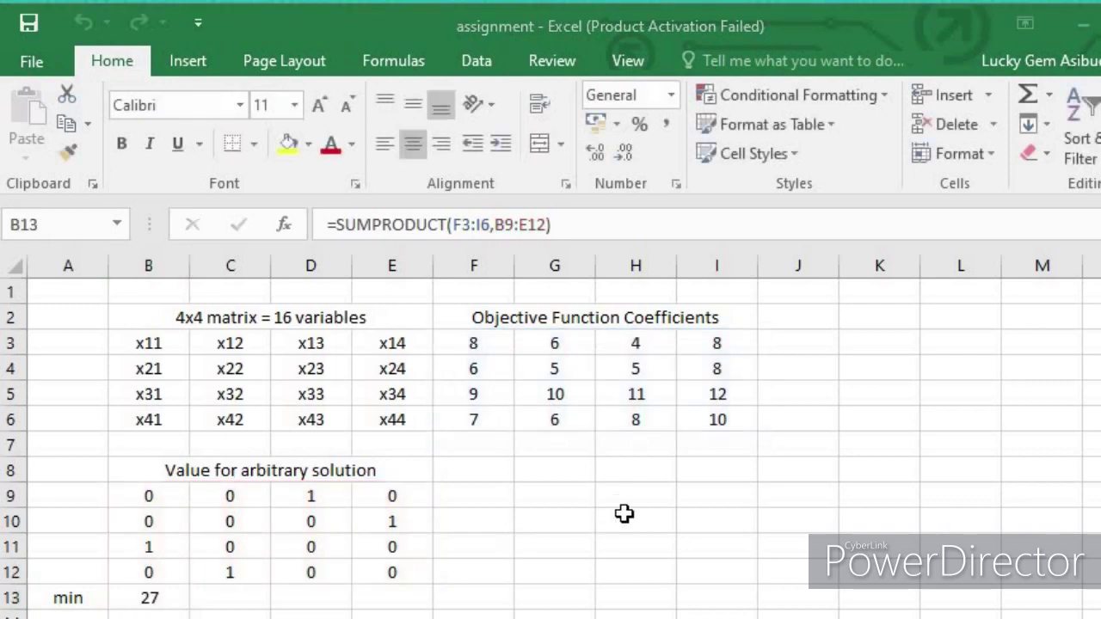
# Review the first four constraint cells in B16:B19 and inspect the range summed by the formula in B19.
pyautogui.scroll(-4, 594, 457)
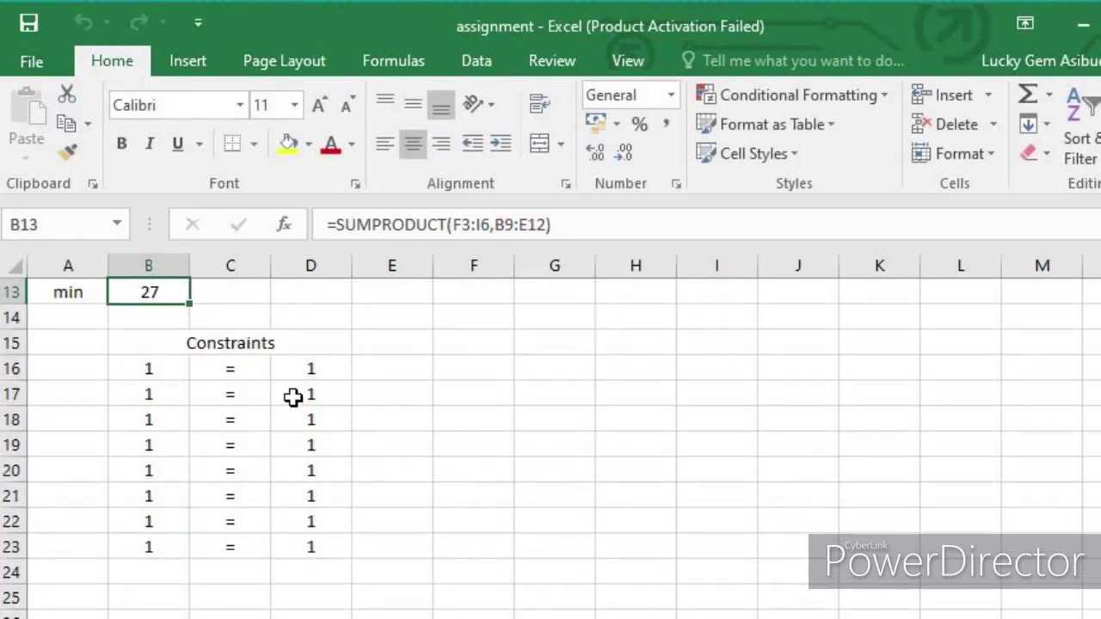
pyautogui.click(293, 399)
pyautogui.click(311, 370)
pyautogui.click(143, 397)
pyautogui.click(147, 370)
pyautogui.click(142, 426)
pyautogui.click(140, 373)
pyautogui.click(142, 437)
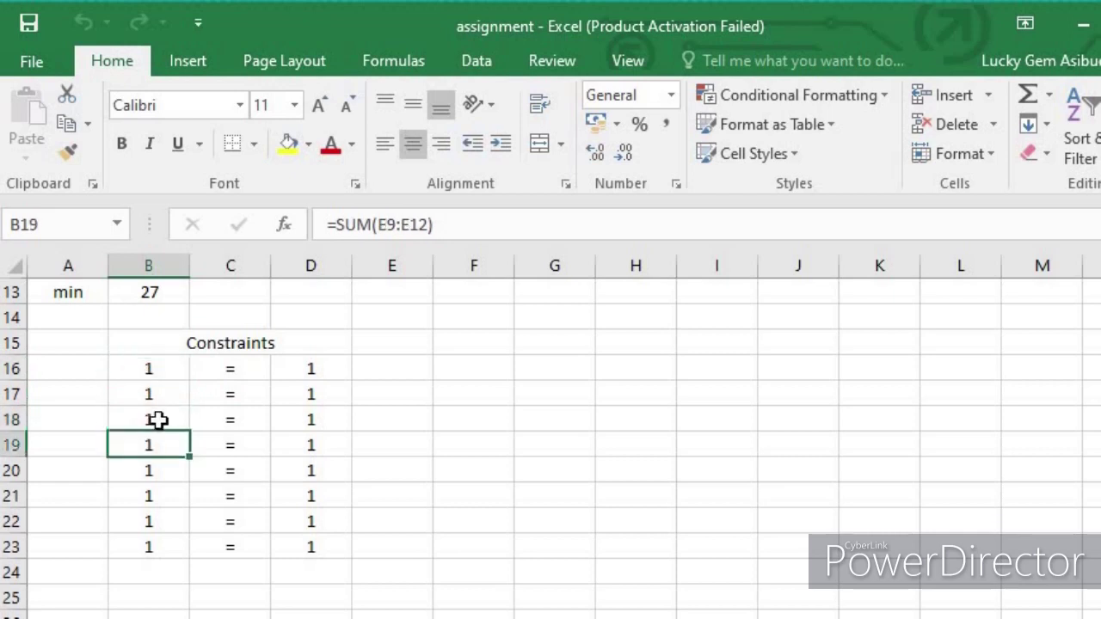
pyautogui.click(159, 369)
pyautogui.moveTo(164, 392); pyautogui.dragTo(167, 451)
pyautogui.click(154, 439)
pyautogui.click(393, 225)
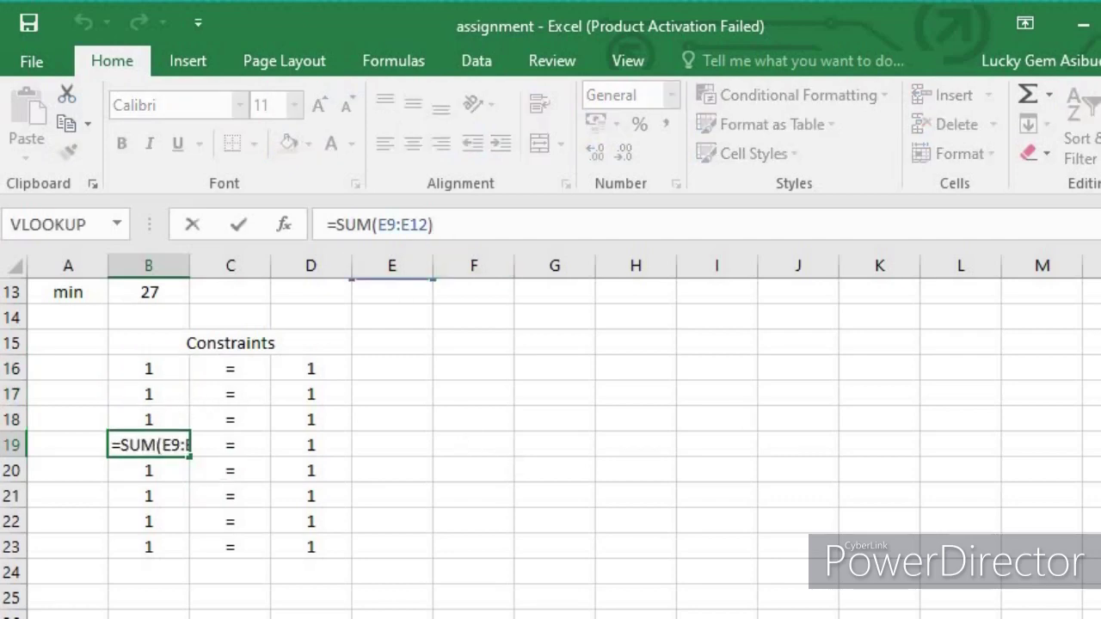
pyautogui.scroll(3, 201, 401)
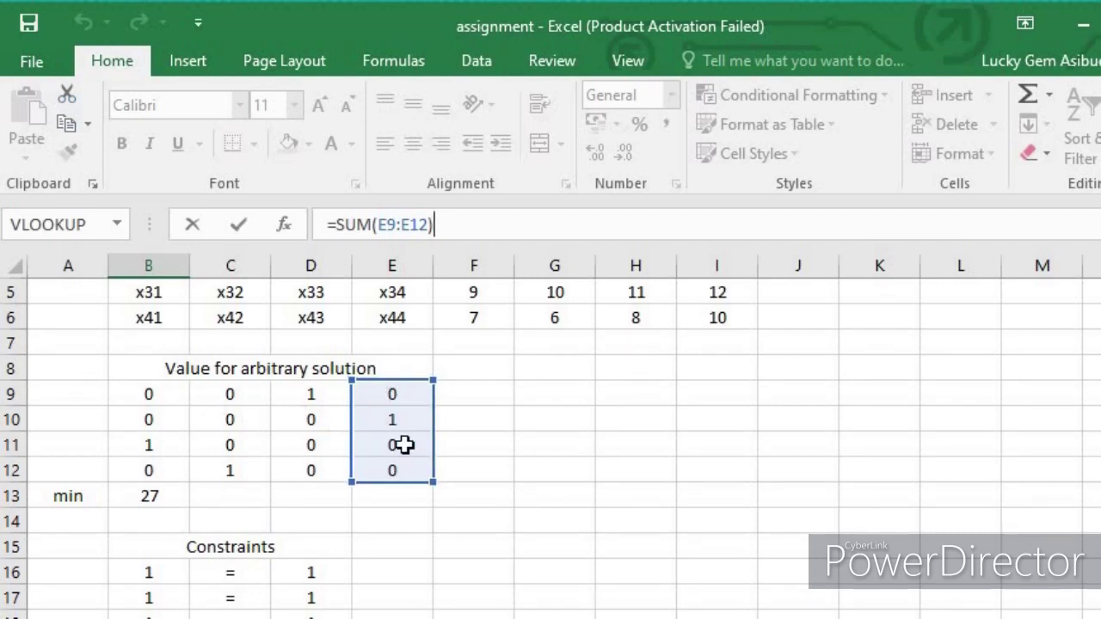
pyautogui.press('Return')
# Inspect the solution columns summed by the constraint formulas in B16 and B17.
pyautogui.click(164, 575)
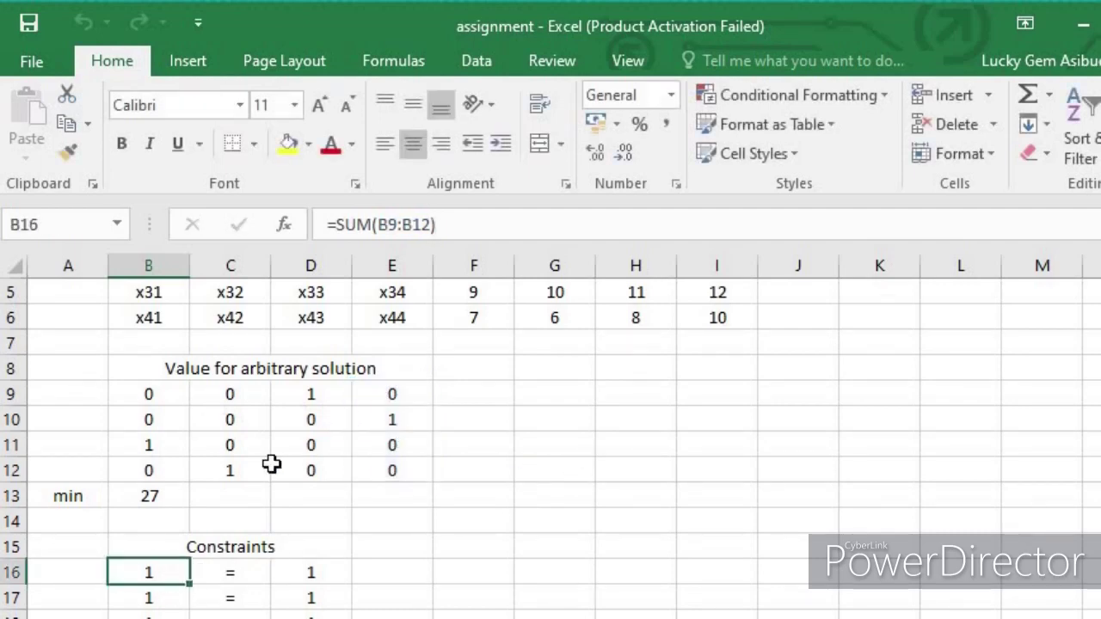
pyautogui.click(493, 224)
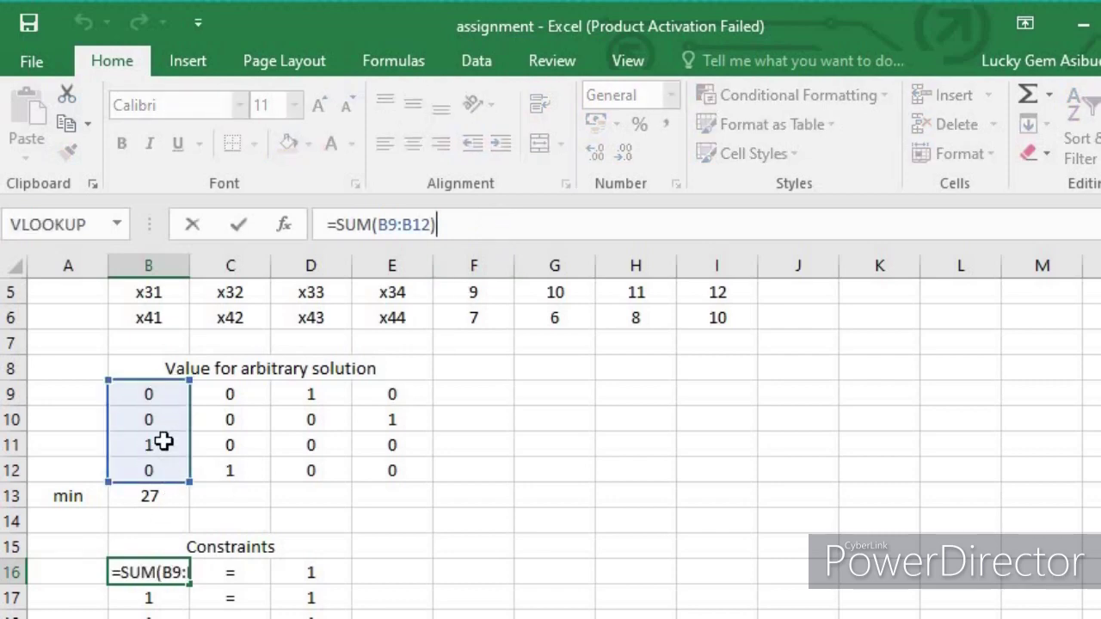
pyautogui.press('Escape')
pyautogui.click(170, 596)
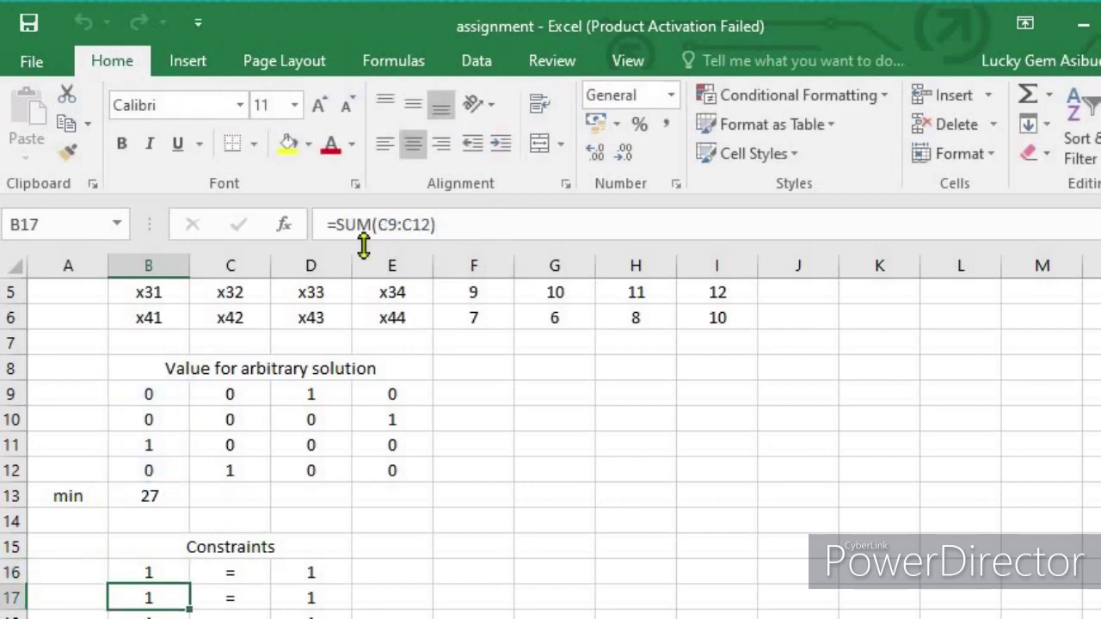
pyautogui.click(453, 224)
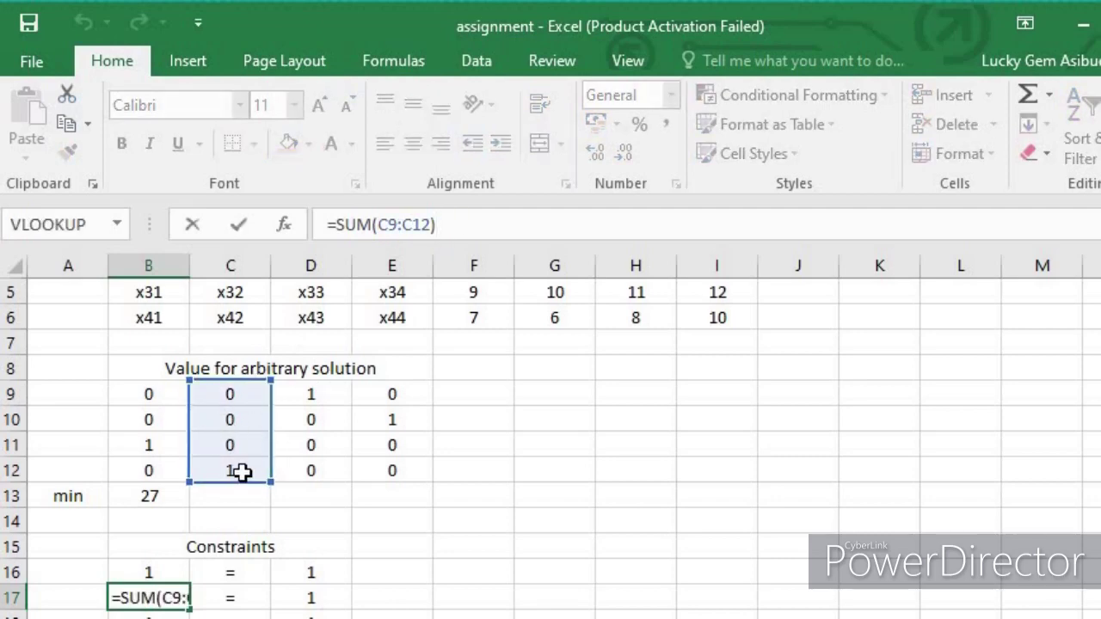
pyautogui.press('Escape')
pyautogui.scroll(1, 550, 430)
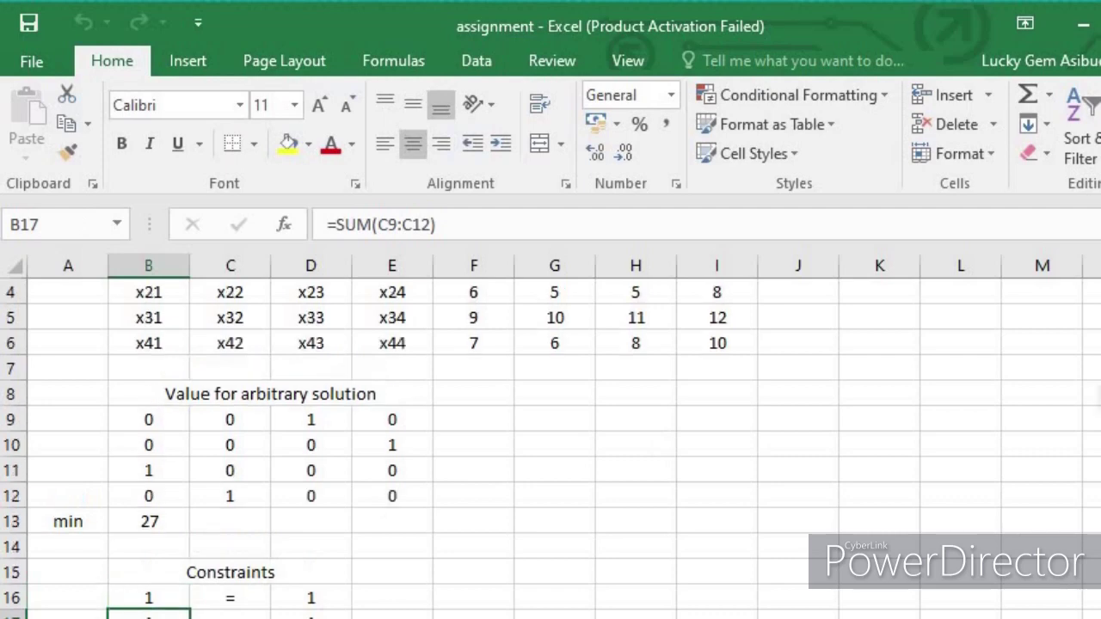
pyautogui.scroll(1, 550, 429)
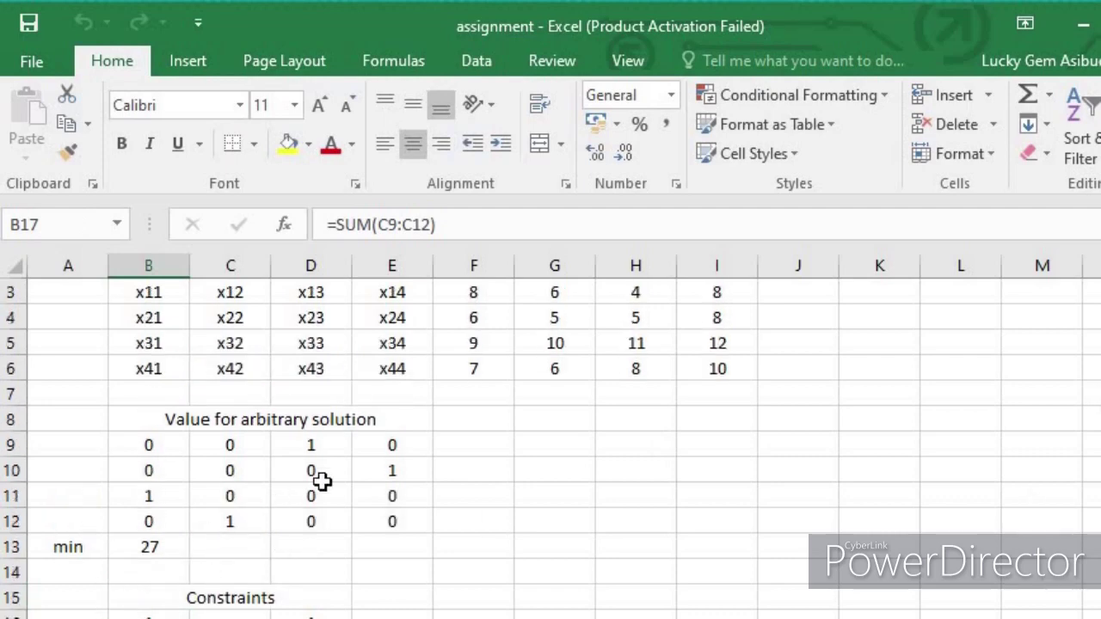
# Review the row constraints in B20:B23 and inspect the solution row summed by the formula in B20.
pyautogui.scroll(-5, 321, 481)
pyautogui.scroll(1, 201, 461)
pyautogui.click(164, 491)
pyautogui.click(153, 469)
pyautogui.click(155, 444)
pyautogui.click(160, 420)
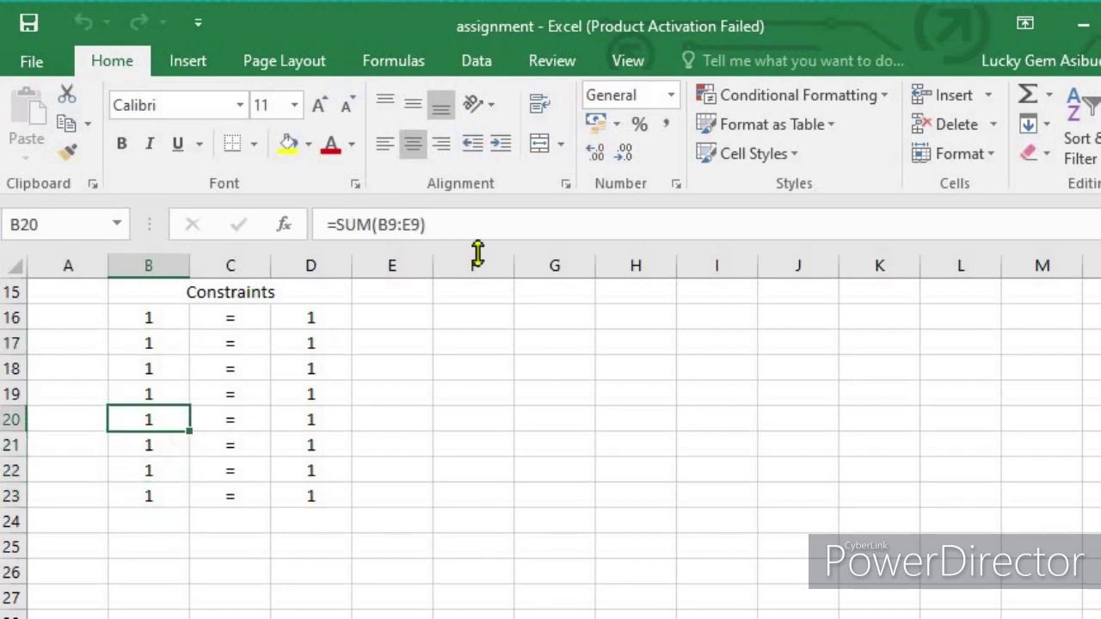
pyautogui.click(467, 225)
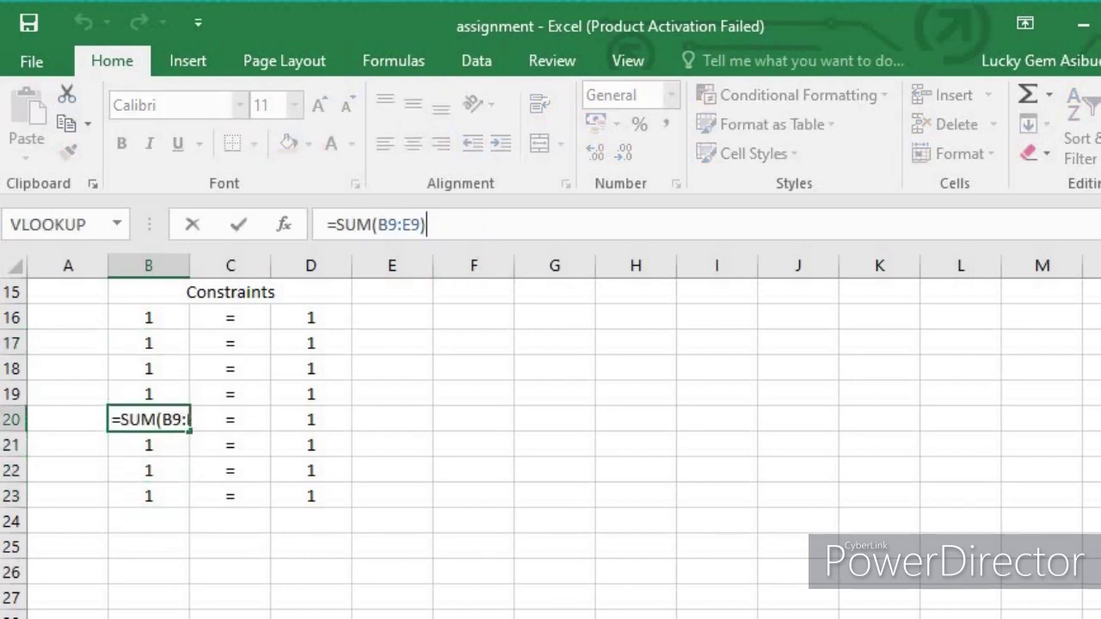
pyautogui.scroll(3, 207, 356)
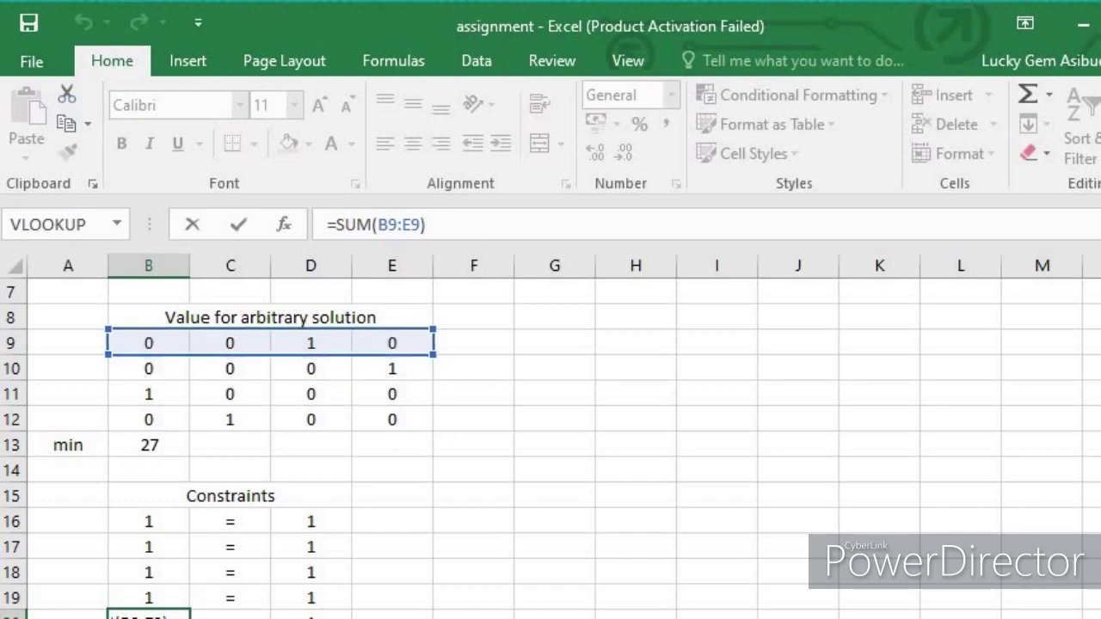
pyautogui.scroll(1, 550, 430)
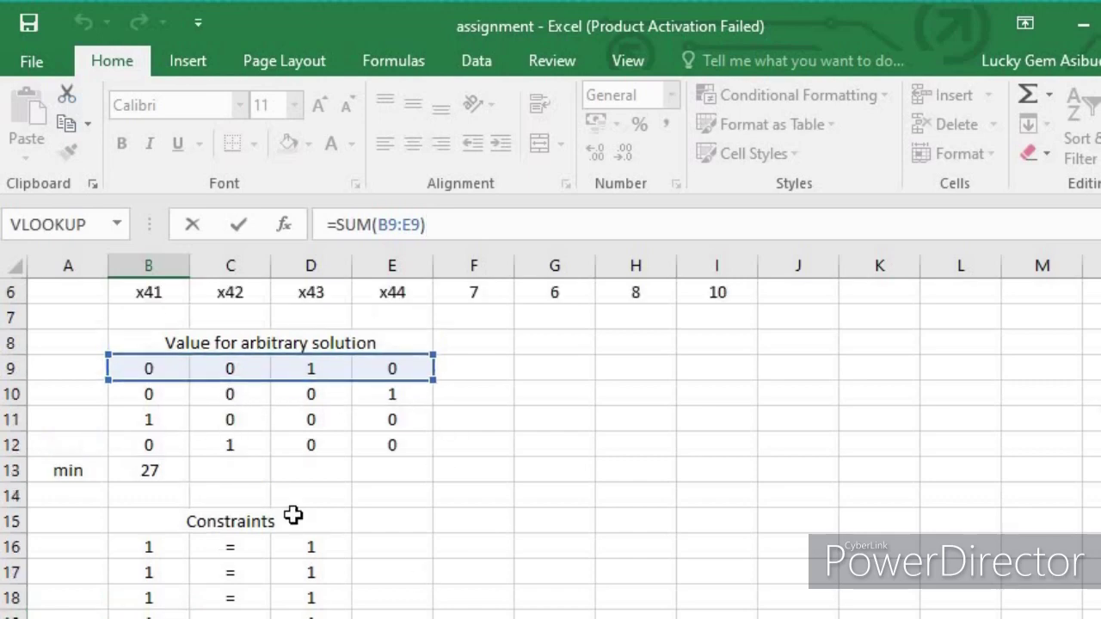
pyautogui.click(631, 452)
pyautogui.scroll(-2, 459, 474)
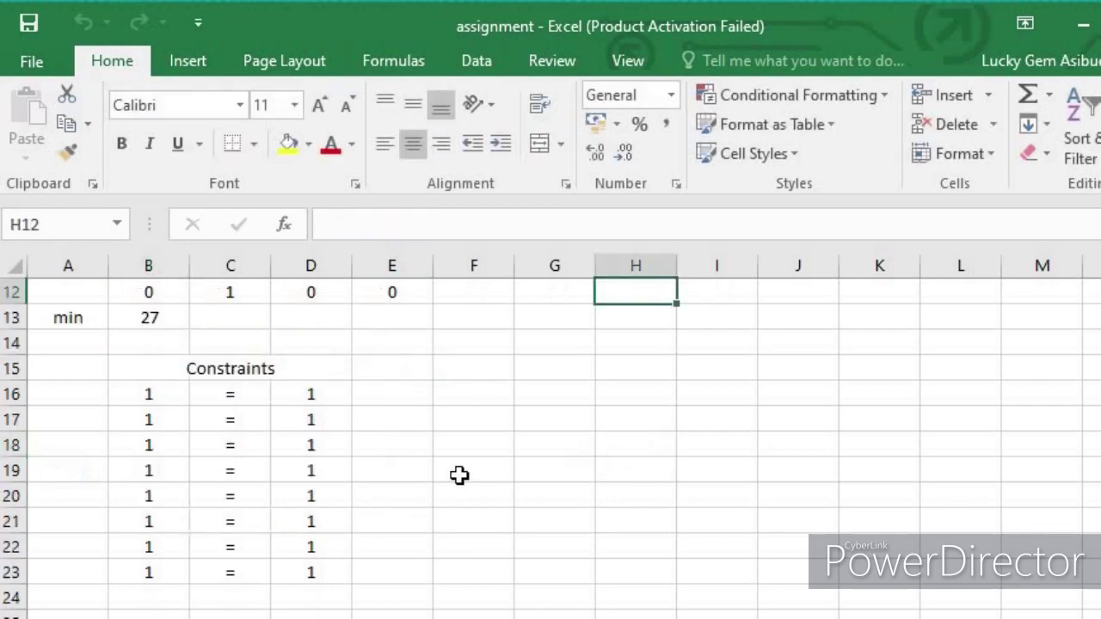
# Go through the left-hand side constraint formulas in B16:B23 from the last to the first.
pyautogui.scroll(-1, 197, 527)
pyautogui.click(129, 515)
pyautogui.press('Up')
pyautogui.press('Up')
pyautogui.press('Up')
pyautogui.press('Up')
pyautogui.press('Up')
pyautogui.press('Up')
pyautogui.press('Up')
pyautogui.press('Up')
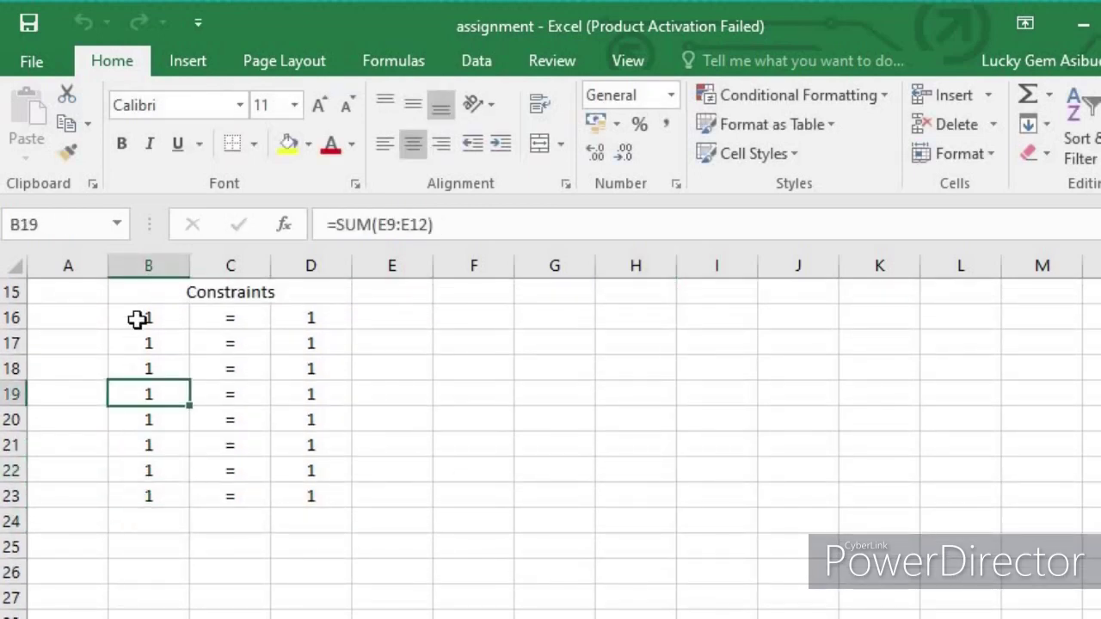
# Examine the equality signs of the constraints in column C, starting at C16.
pyautogui.click(238, 314)
pyautogui.click(239, 344)
pyautogui.press('Down')
pyautogui.press('Down')
pyautogui.press('Down')
pyautogui.press('Up')
pyautogui.press('Up')
pyautogui.press('Up')
pyautogui.press('Down')
pyautogui.press('Down')
# Examine the right-hand side values of the constraints in D16:D23.
pyautogui.click(309, 316)
pyautogui.click(327, 345)
pyautogui.click(326, 419)
pyautogui.click(323, 394)
pyautogui.click(322, 368)
pyautogui.click(321, 343)
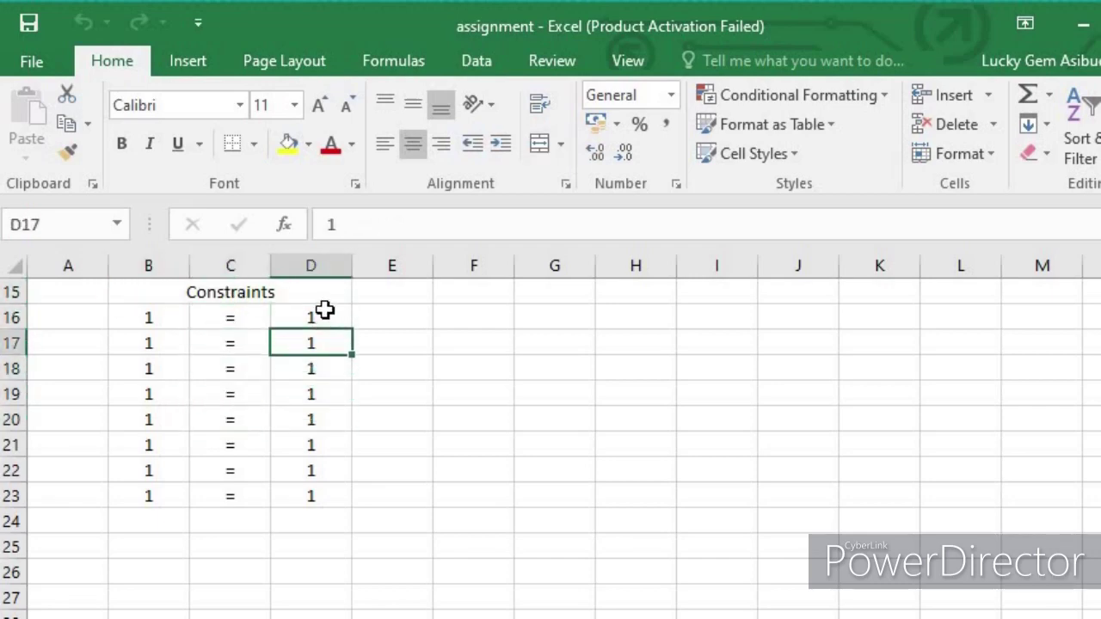
pyautogui.click(322, 316)
pyautogui.click(329, 368)
pyautogui.click(325, 344)
pyautogui.click(321, 317)
pyautogui.click(318, 344)
pyautogui.click(316, 368)
pyautogui.click(320, 394)
pyautogui.click(329, 497)
pyautogui.click(330, 470)
pyautogui.click(325, 370)
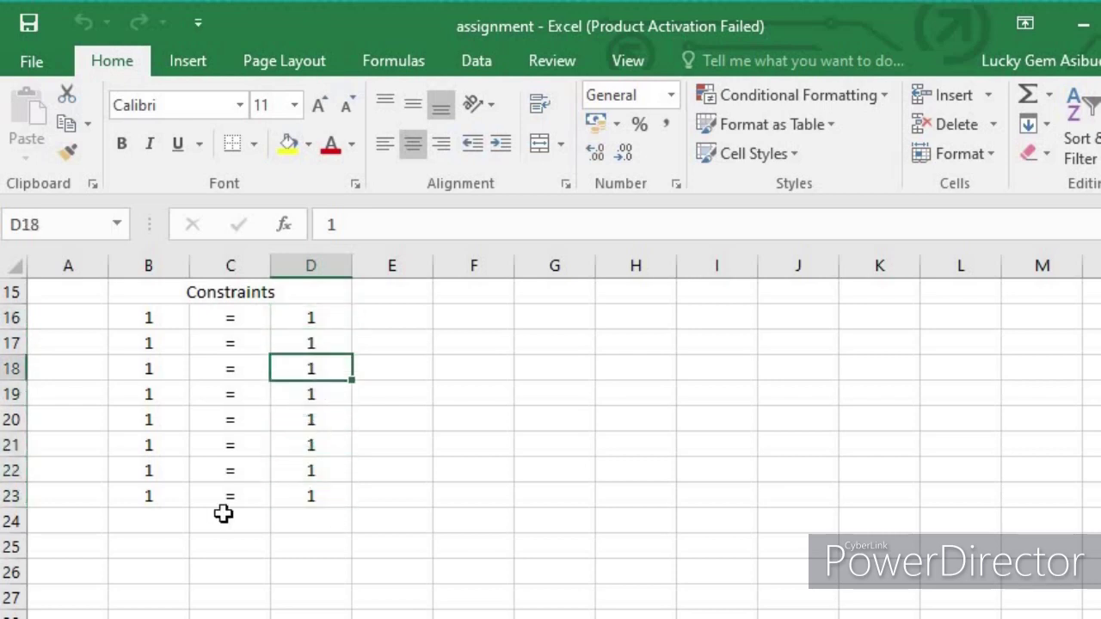
pyautogui.click(391, 470)
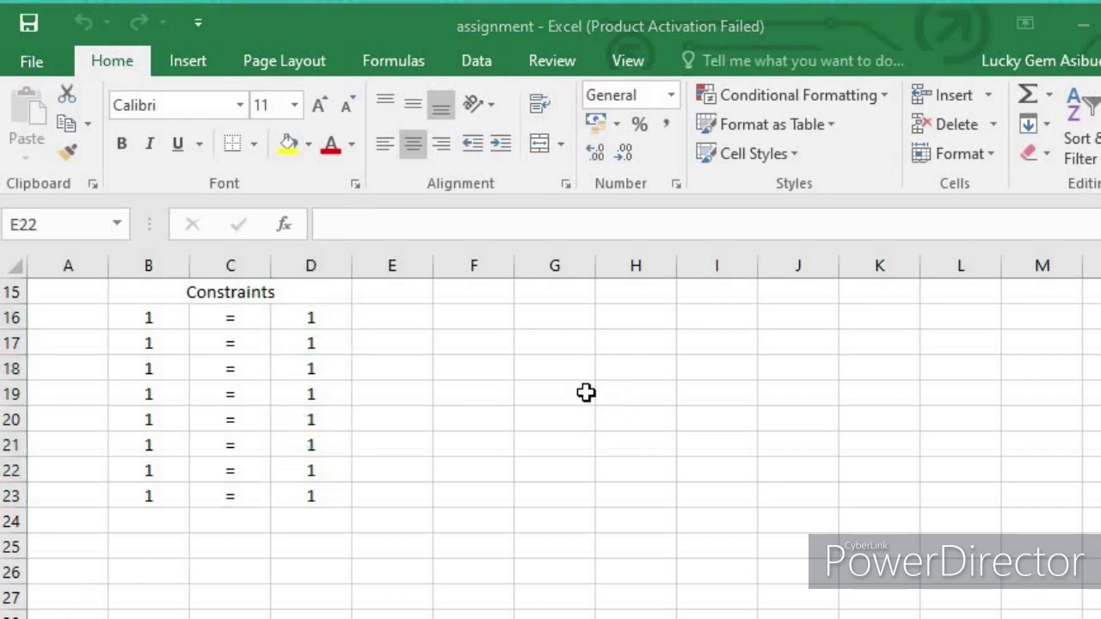
# Open Solver and reset all of its existing parameters.
pyautogui.click(250, 402)
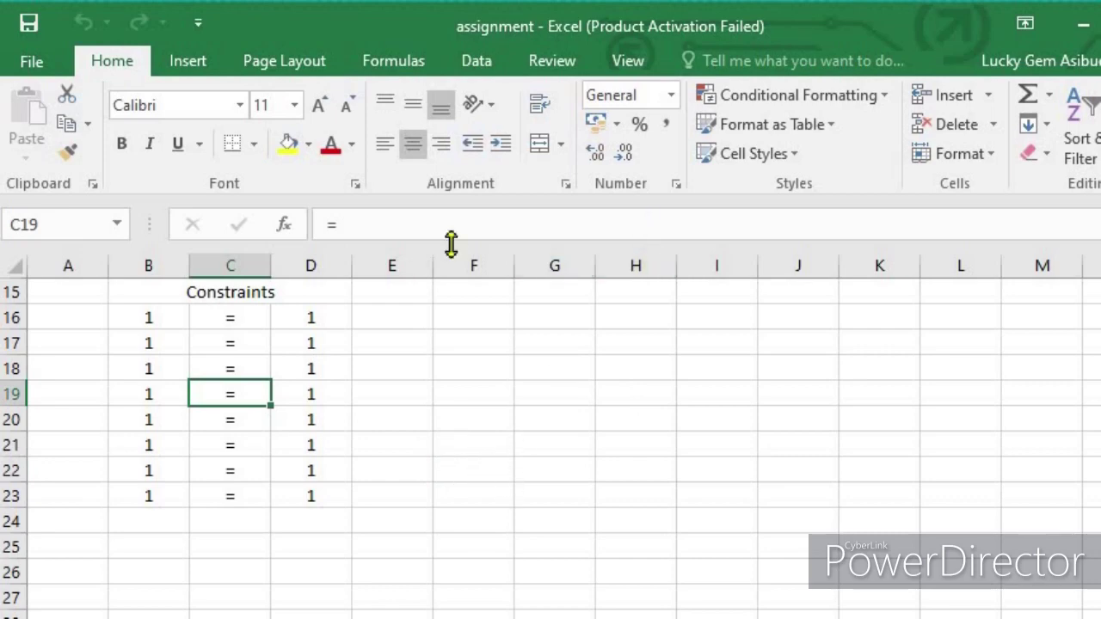
pyautogui.click(487, 69)
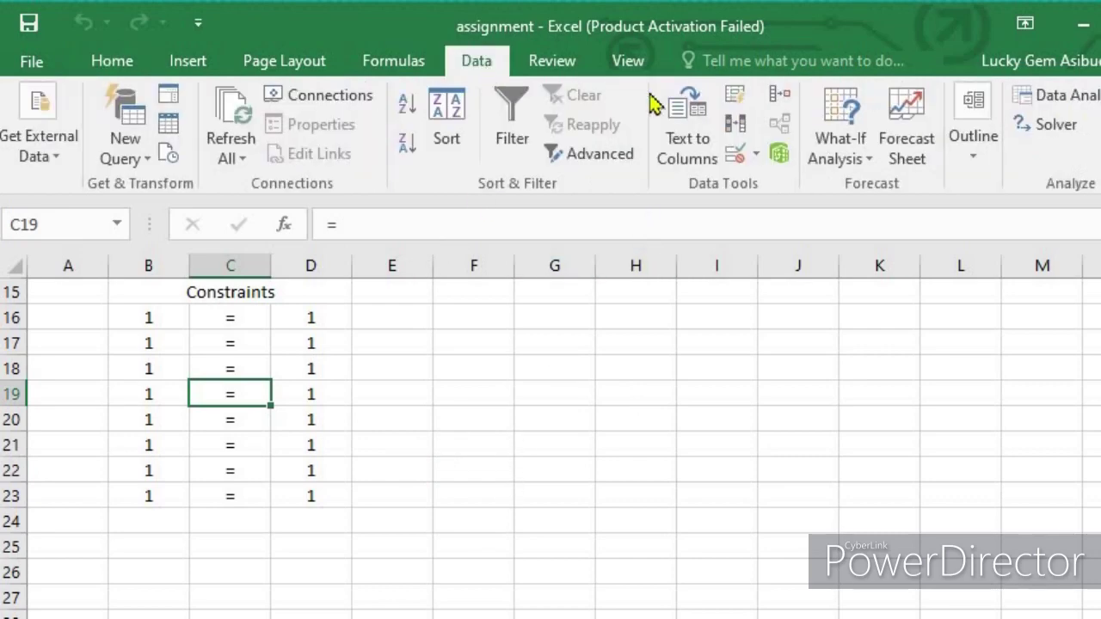
pyautogui.click(1025, 128)
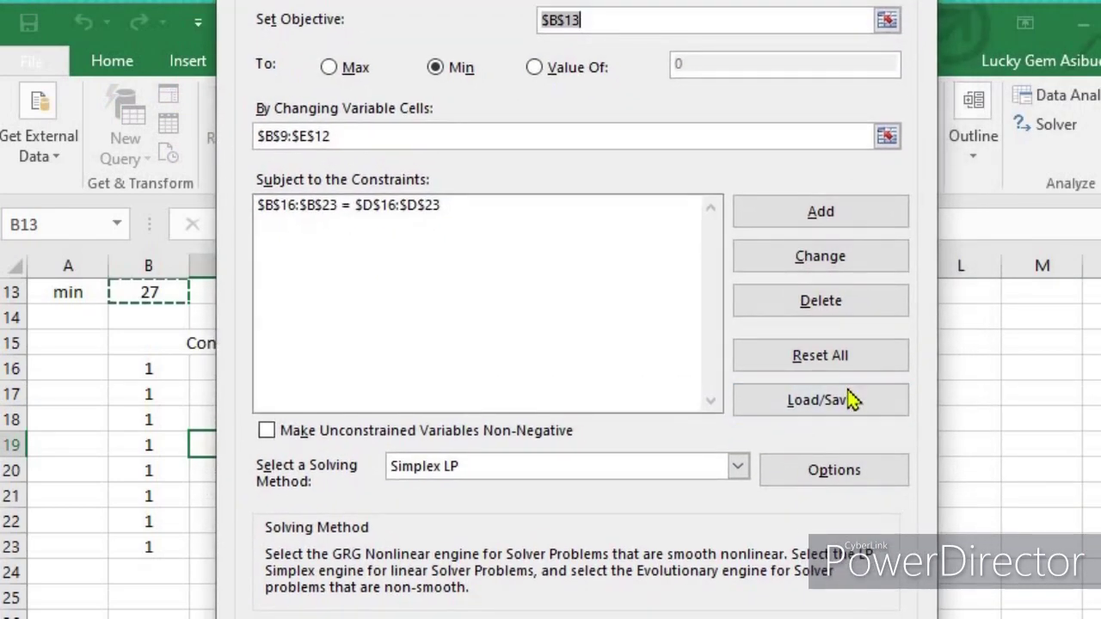
pyautogui.click(822, 355)
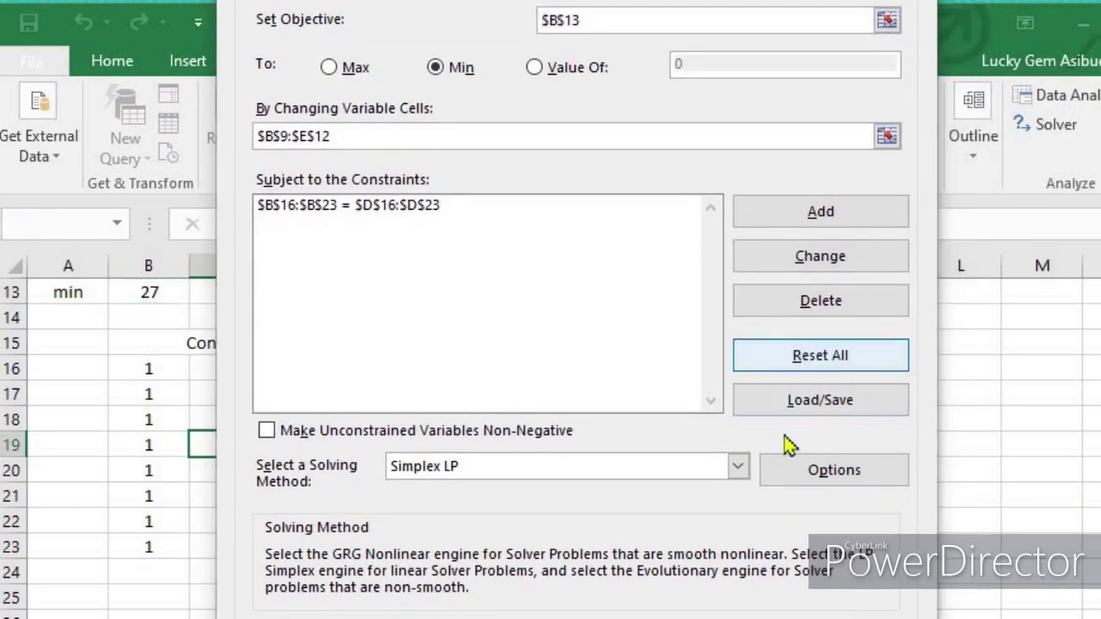
pyautogui.click(582, 375)
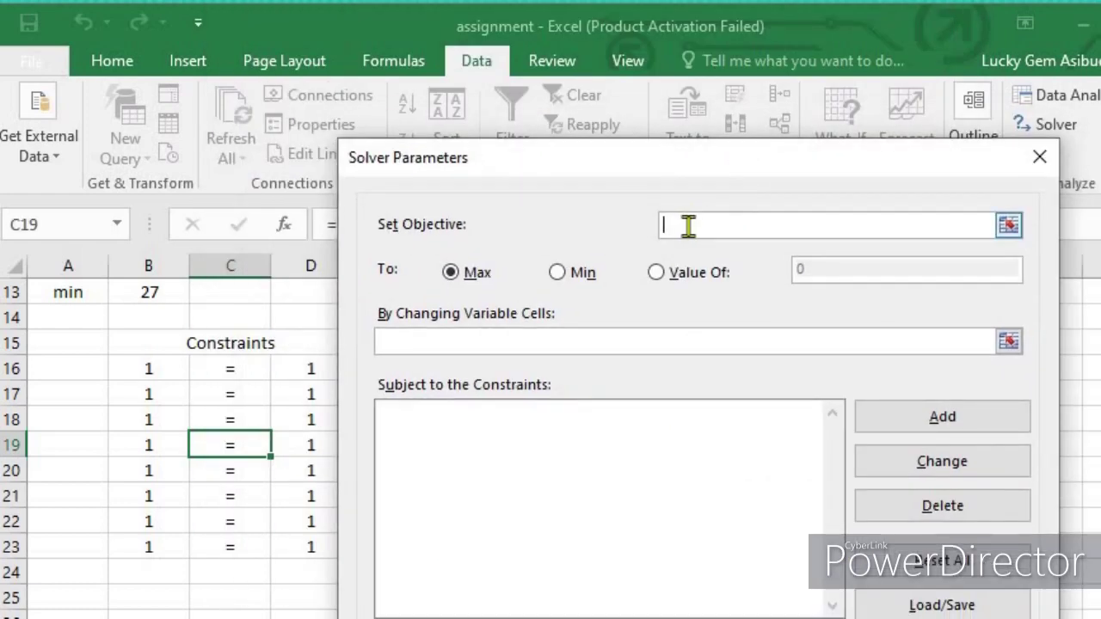
# Set the Solver objective to cell B13 and choose to minimize it.
pyautogui.click(1008, 226)
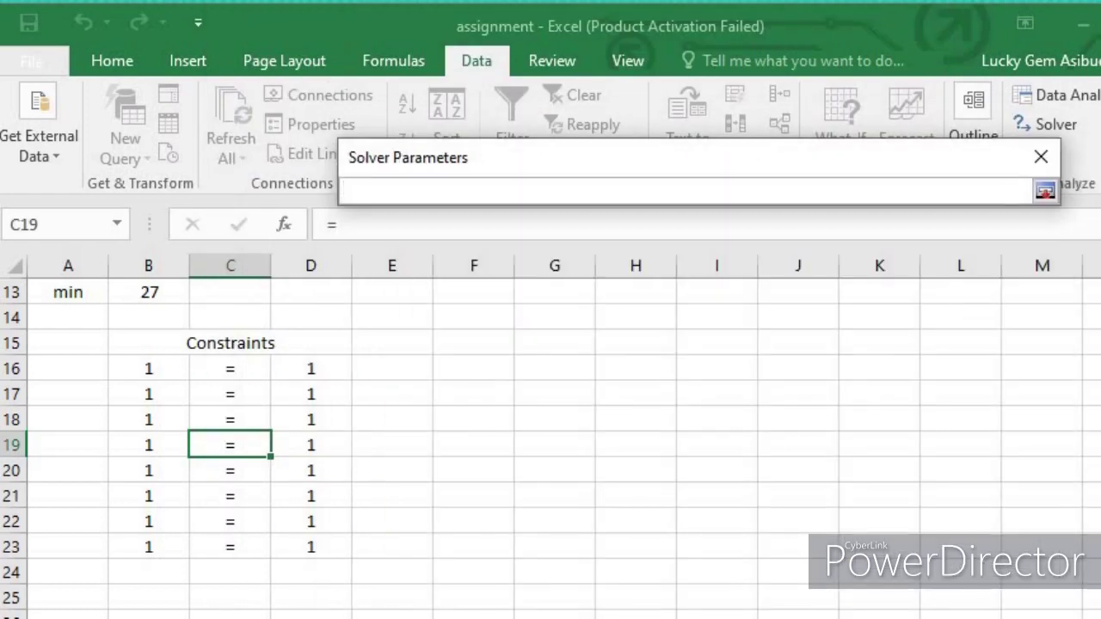
pyautogui.scroll(2, 175, 431)
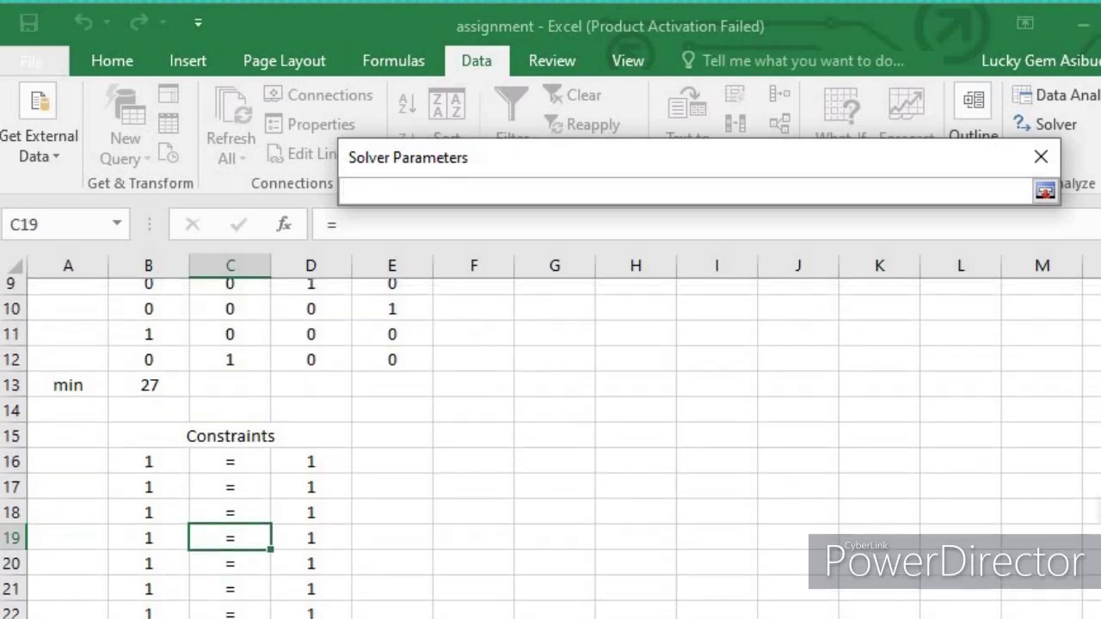
pyautogui.click(153, 394)
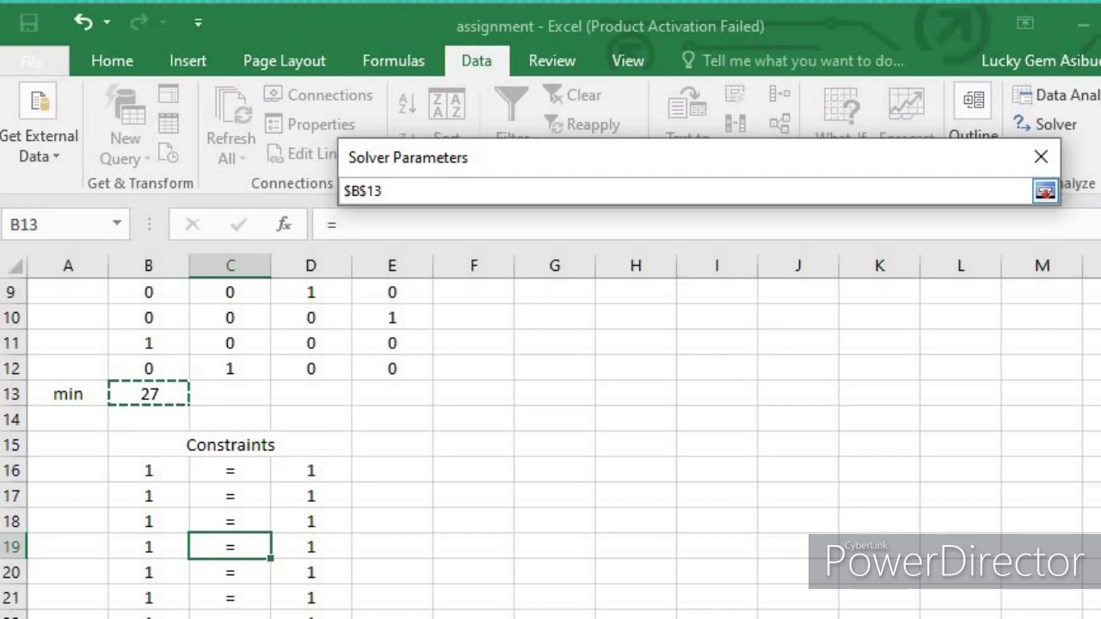
pyautogui.click(1044, 191)
pyautogui.click(558, 273)
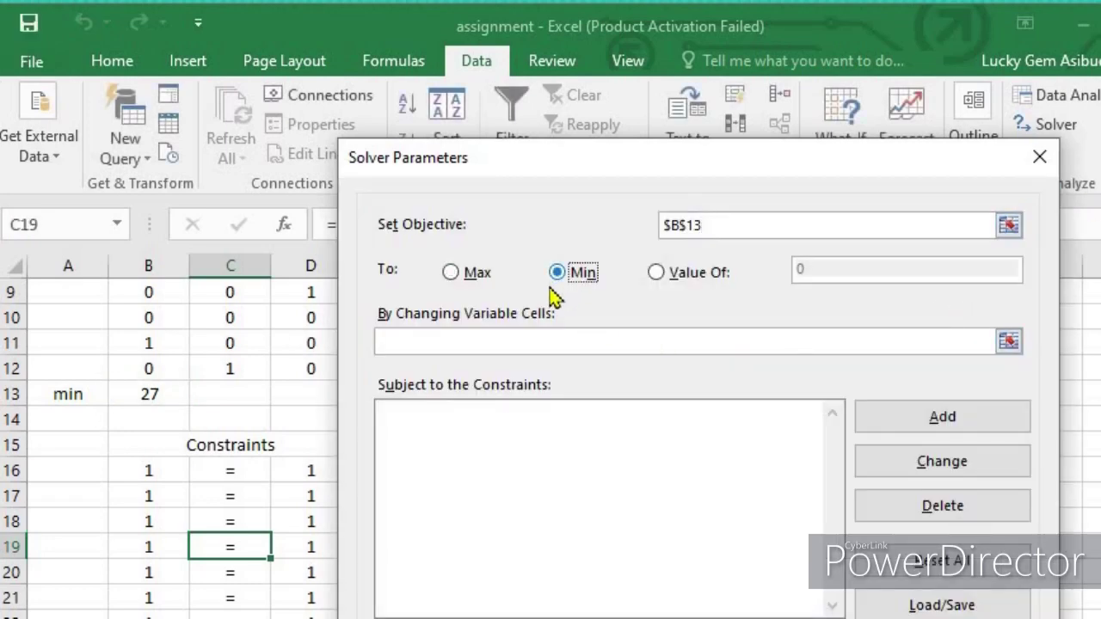
pyautogui.click(417, 346)
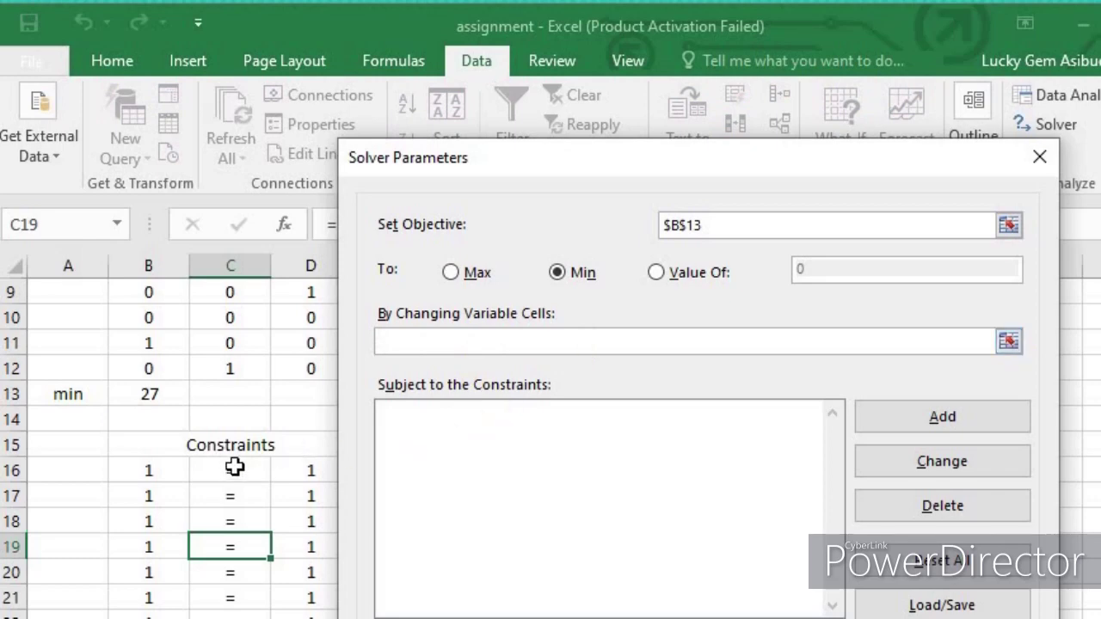
pyautogui.click(212, 335)
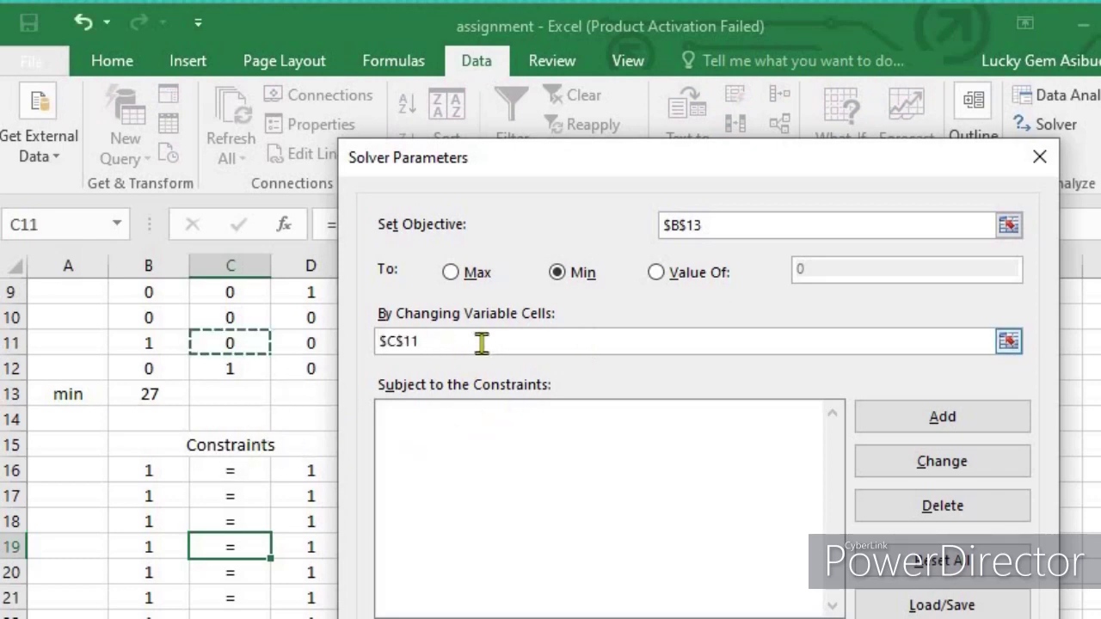
pyautogui.moveTo(424, 337); pyautogui.dragTo(363, 337)
pyautogui.press('BackSpace')
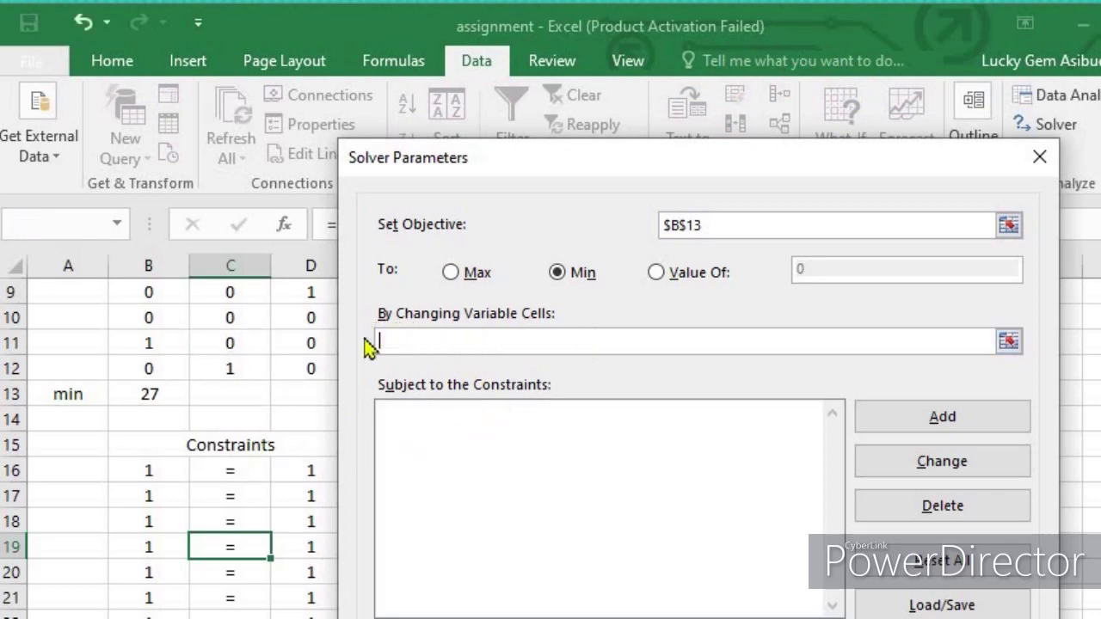
# Set the Solver's changing variable cells to the arbitrary solution range B9:E12.
pyautogui.click(1007, 341)
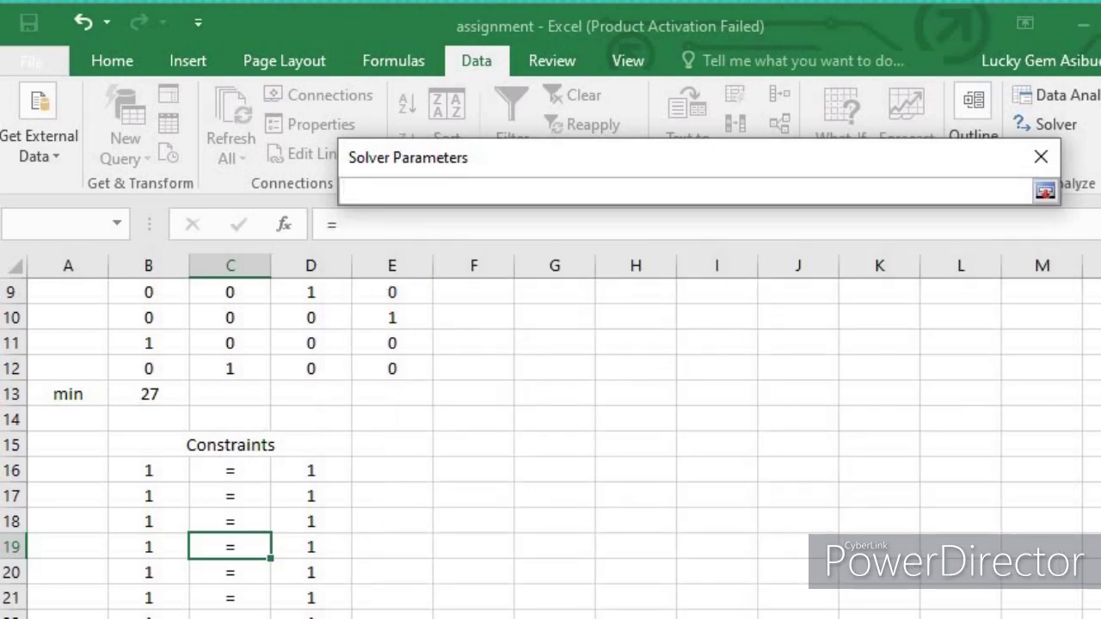
pyautogui.scroll(1, 423, 430)
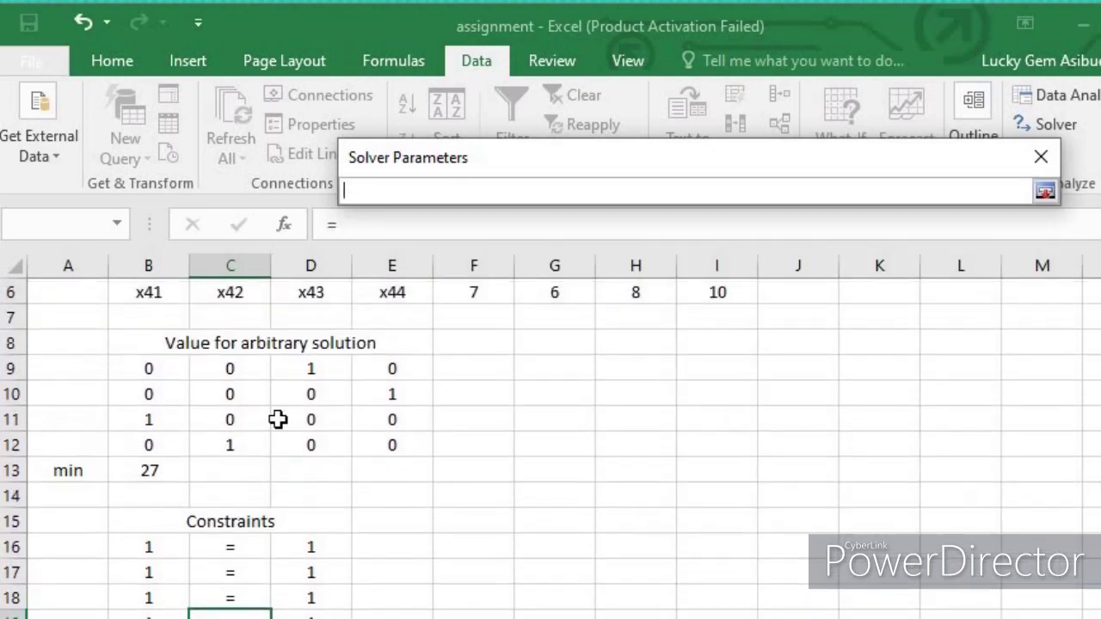
pyautogui.moveTo(147, 367); pyautogui.dragTo(384, 443)
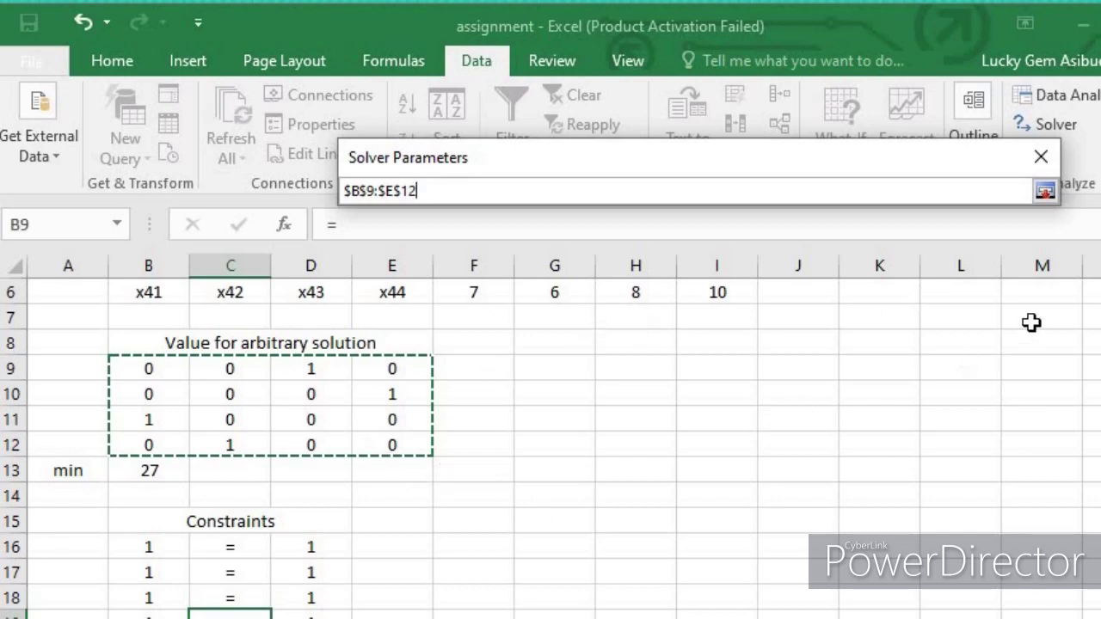
pyautogui.click(1046, 191)
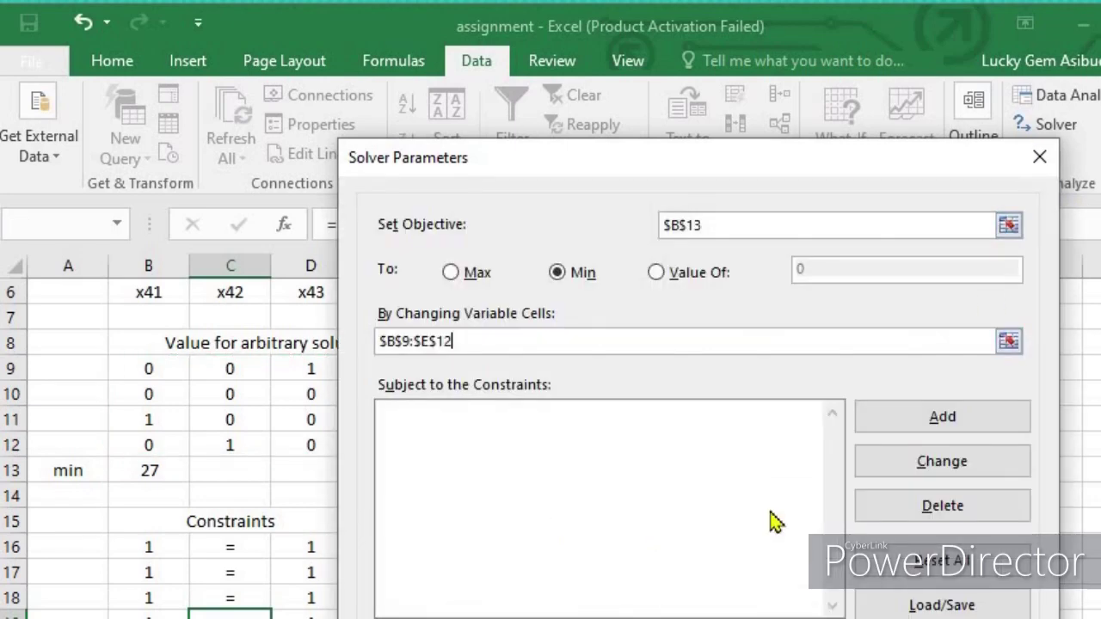
# Add a Solver constraint requiring B16:B23 to be equal (=) to D16:D23.
pyautogui.click(949, 421)
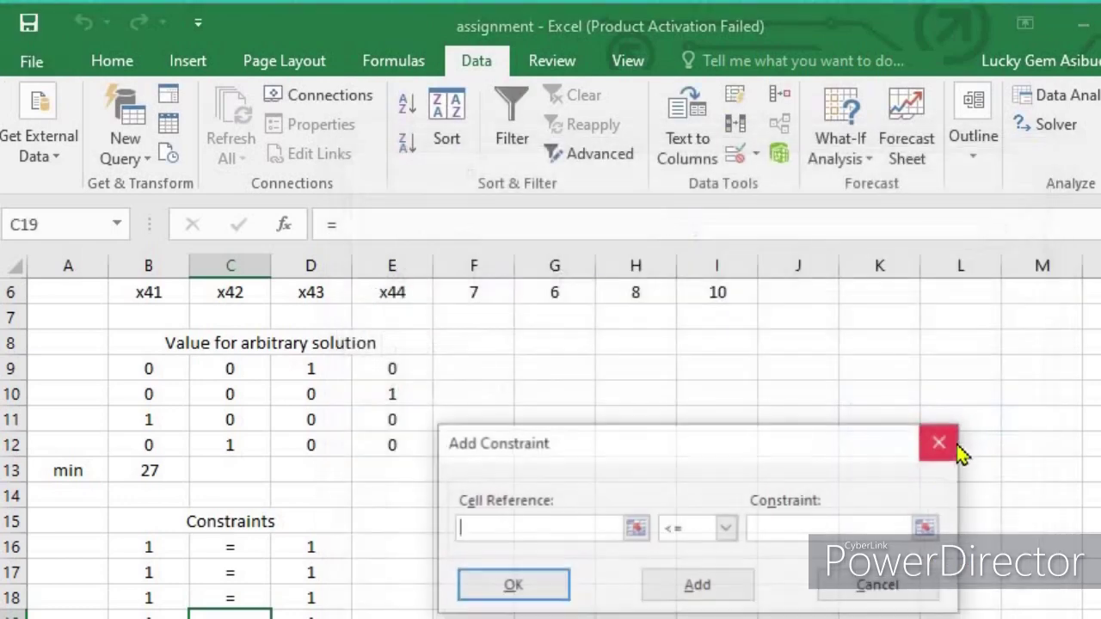
pyautogui.moveTo(688, 451); pyautogui.dragTo(699, 390)
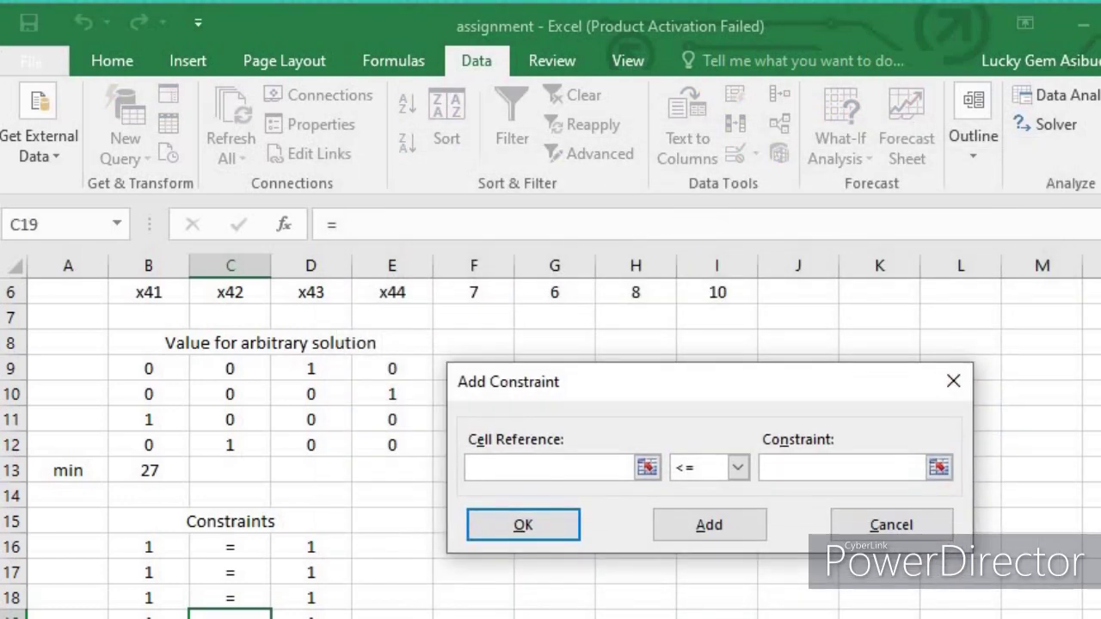
pyautogui.scroll(1, 344, 430)
pyautogui.scroll(1, 366, 446)
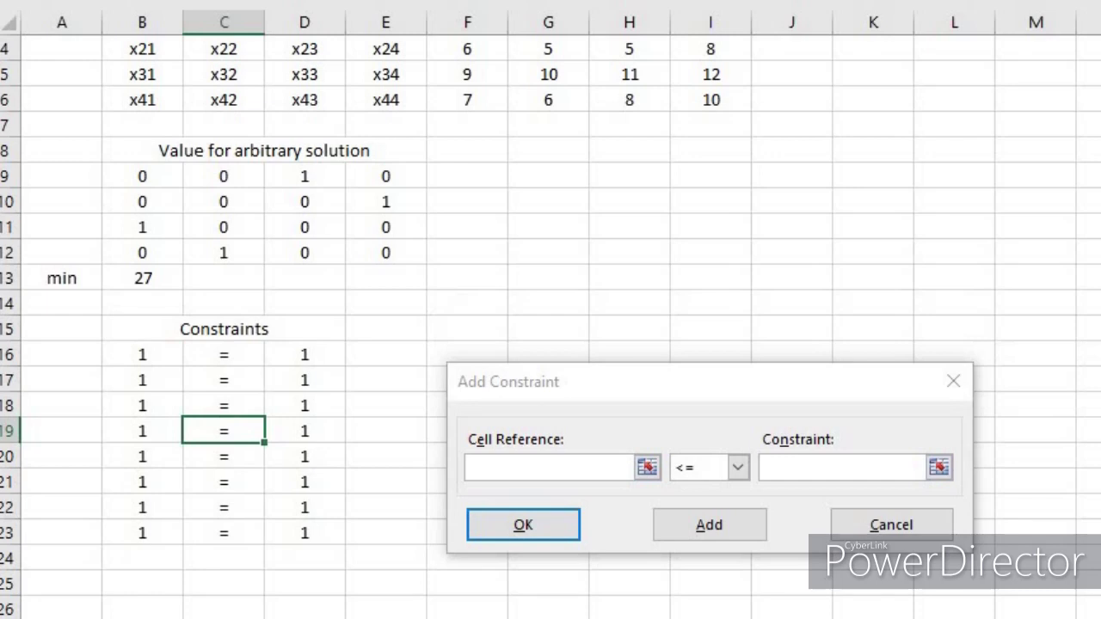
pyautogui.click(503, 464)
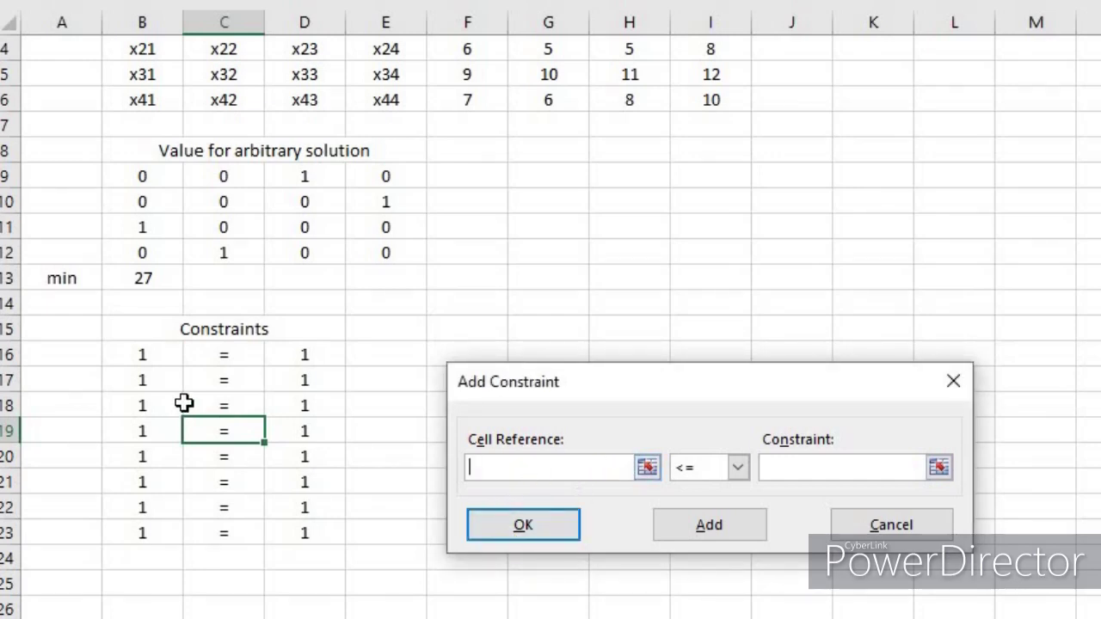
pyautogui.moveTo(146, 353); pyautogui.dragTo(145, 530)
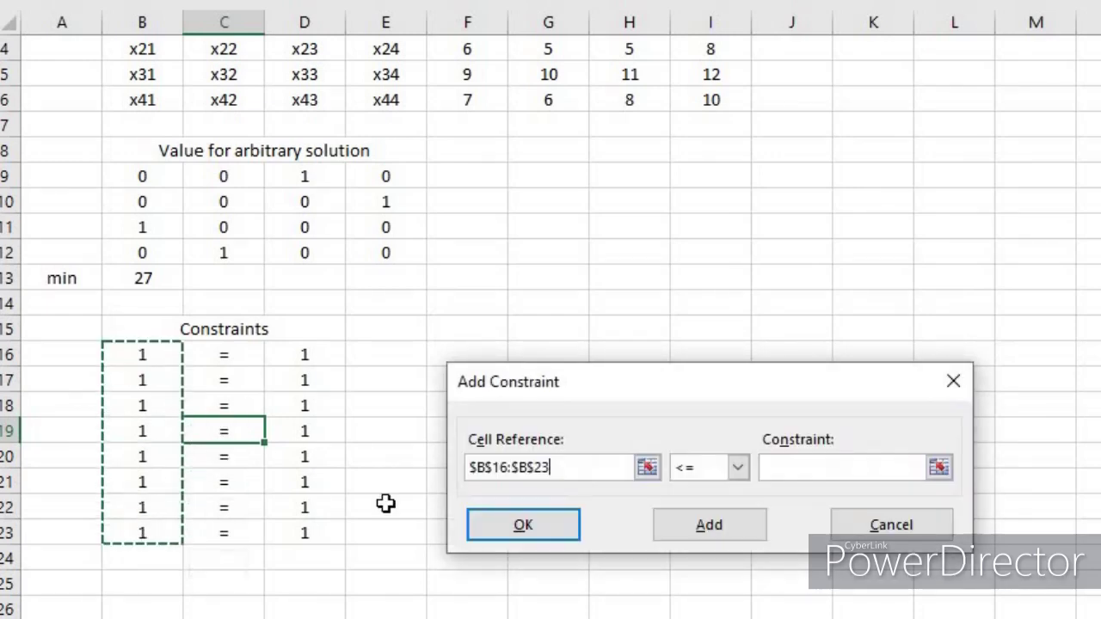
pyautogui.click(739, 468)
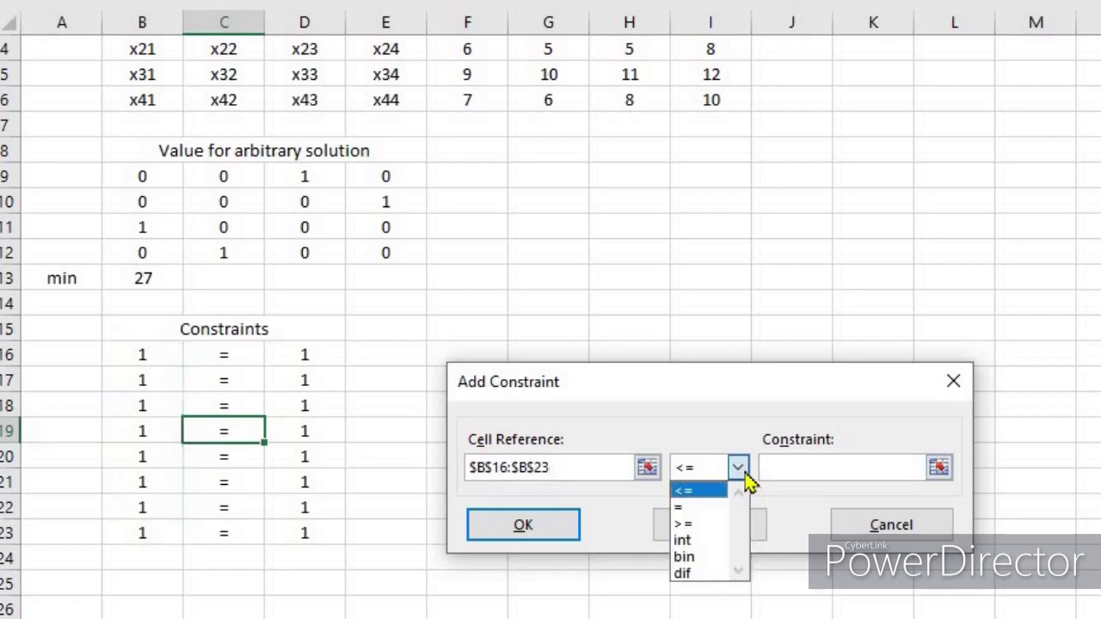
pyautogui.click(712, 505)
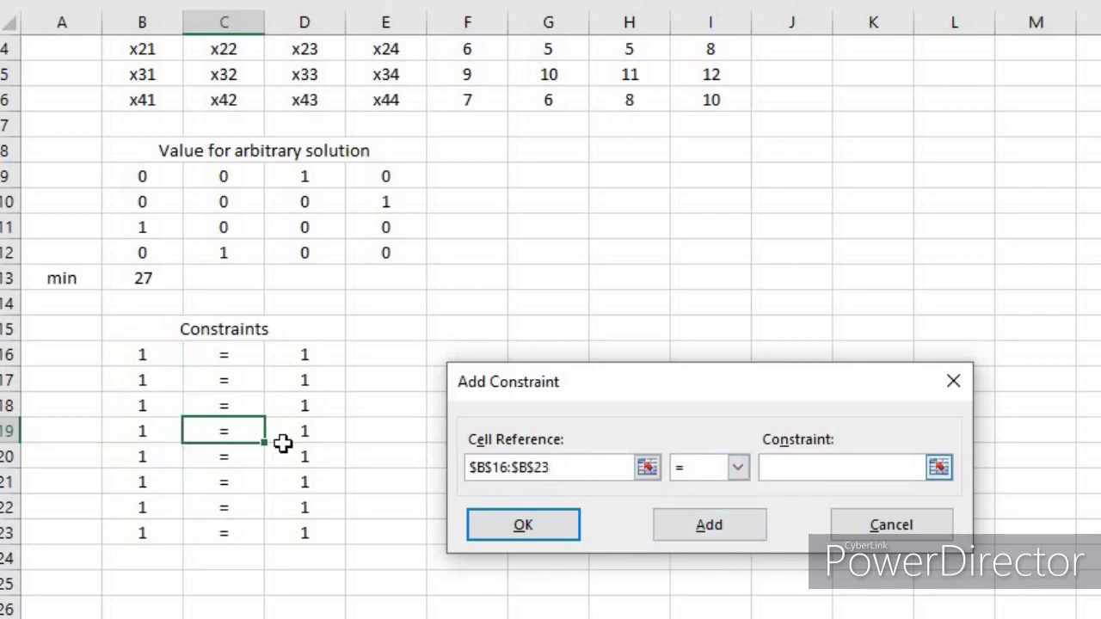
pyautogui.moveTo(329, 352); pyautogui.dragTo(325, 532)
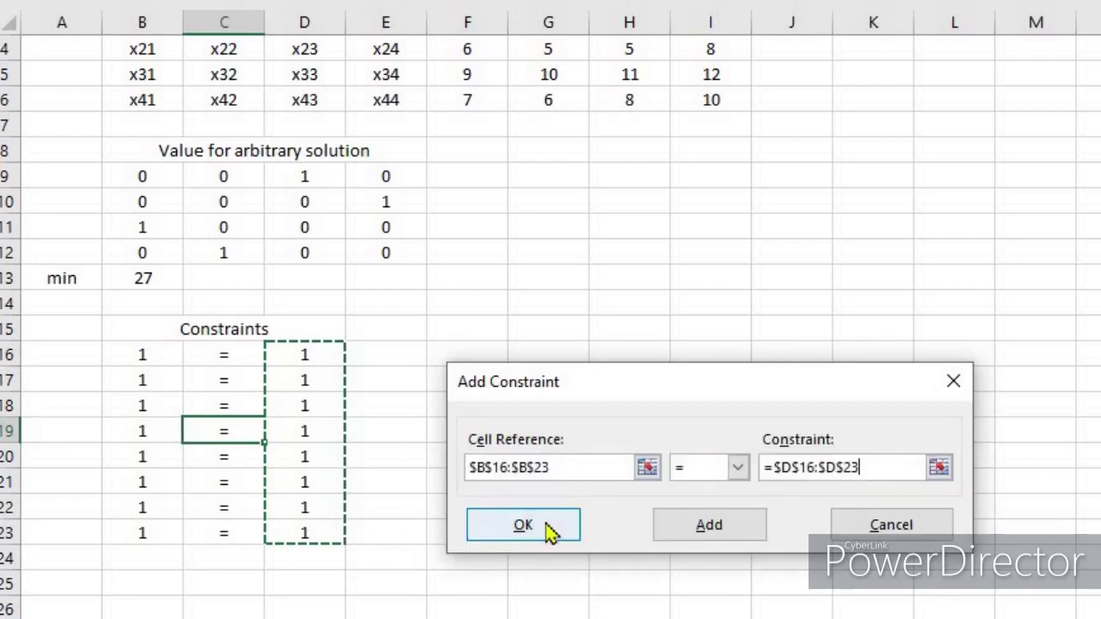
pyautogui.click(546, 527)
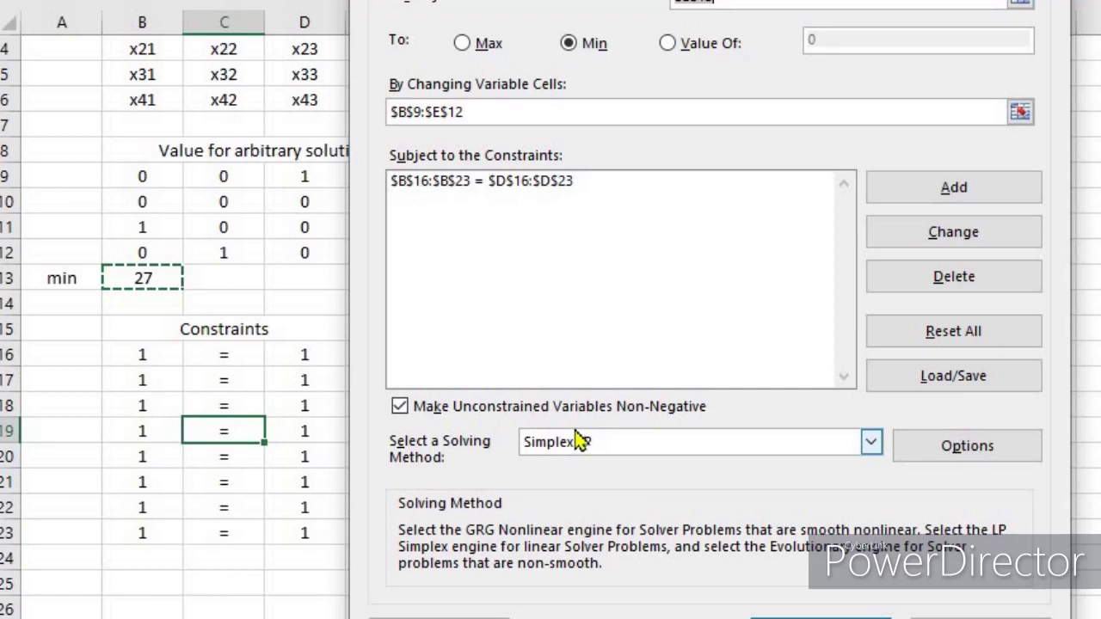
# Solve the model with the Simplex LP method, variables kept non-negative, and keep the Solver solution.
pyautogui.press('Return')
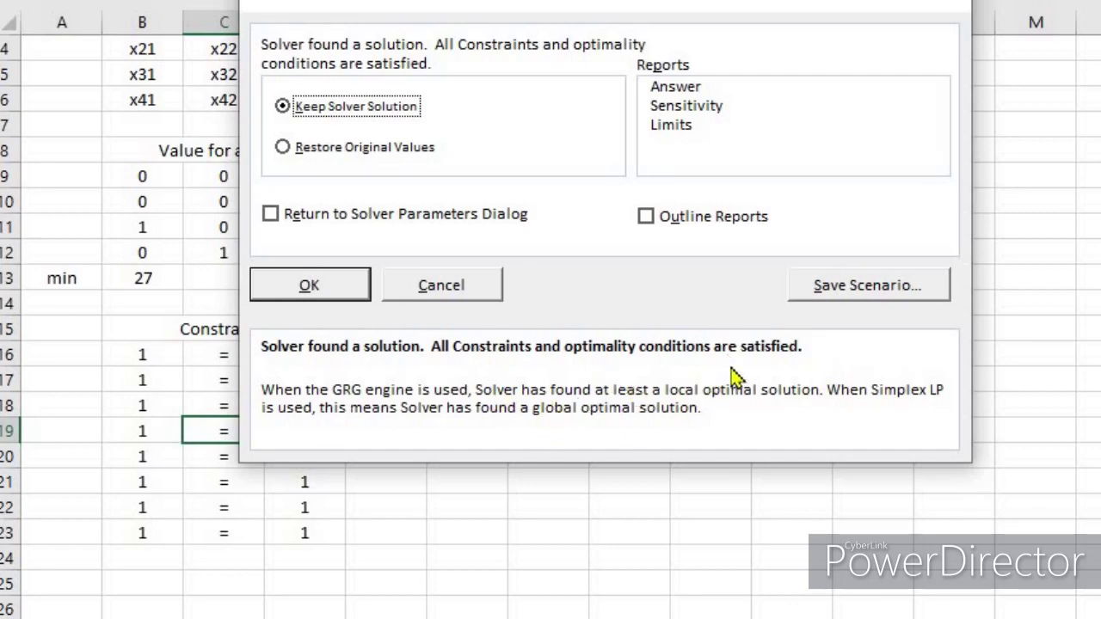
pyautogui.click(329, 289)
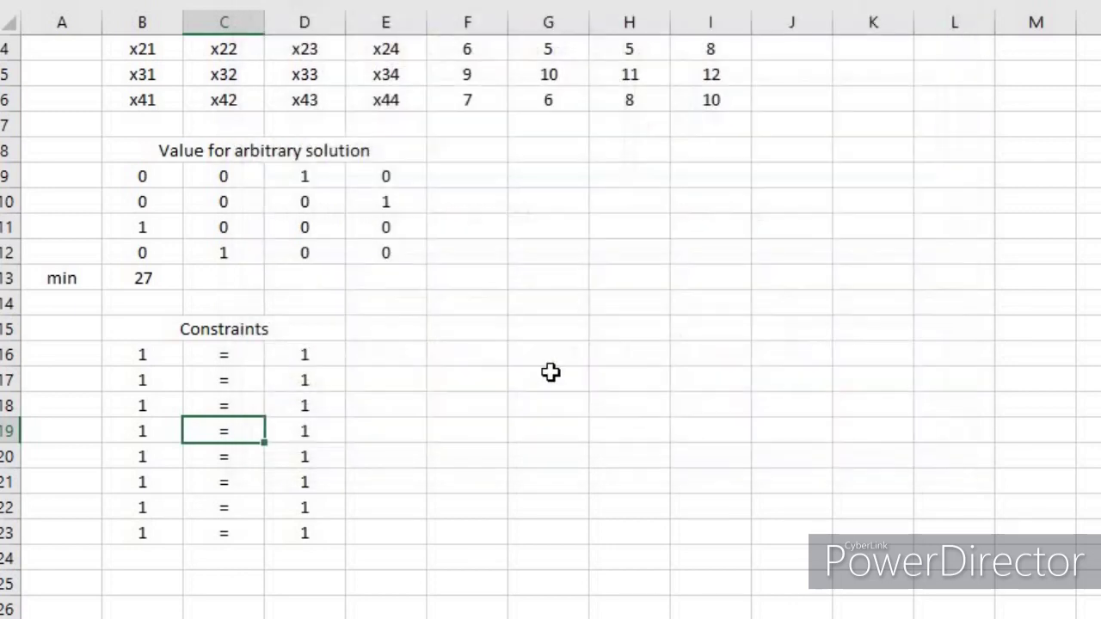
pyautogui.click(675, 410)
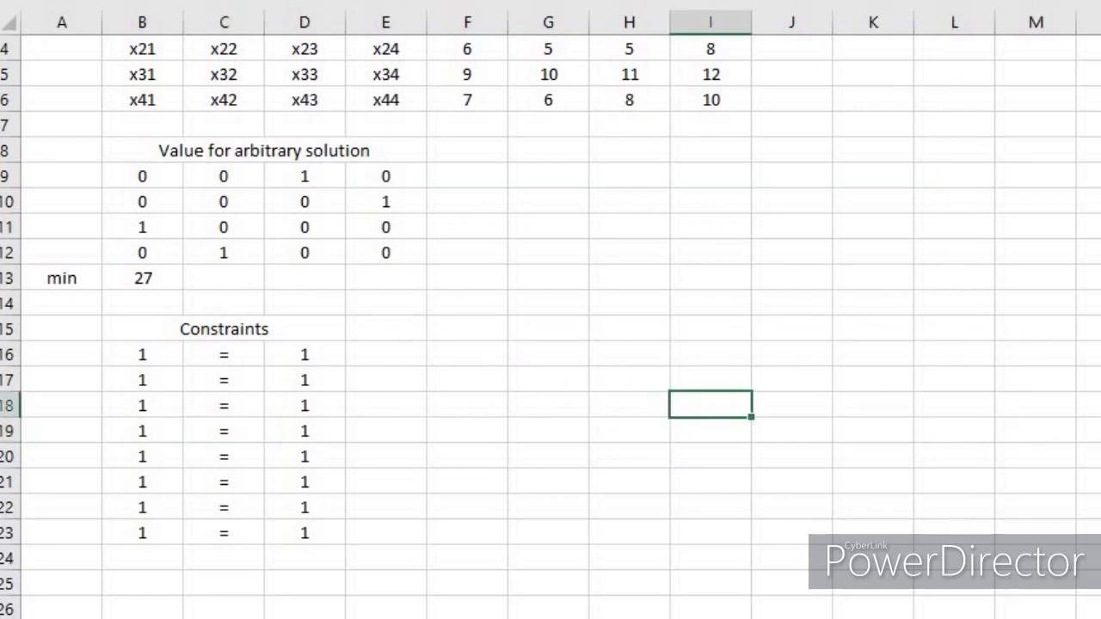
# Examine the solved assignments in B9:E12 row by row and the minimized objective in B13.
pyautogui.scroll(1, 1064, 460)
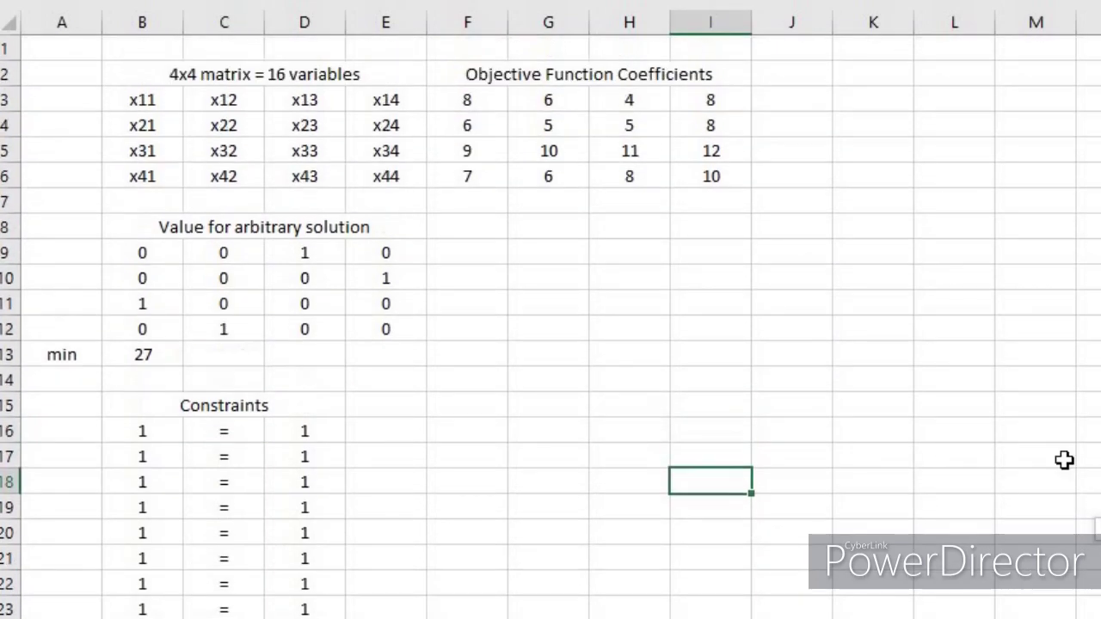
pyautogui.click(322, 378)
pyautogui.click(142, 254)
pyautogui.click(91, 252)
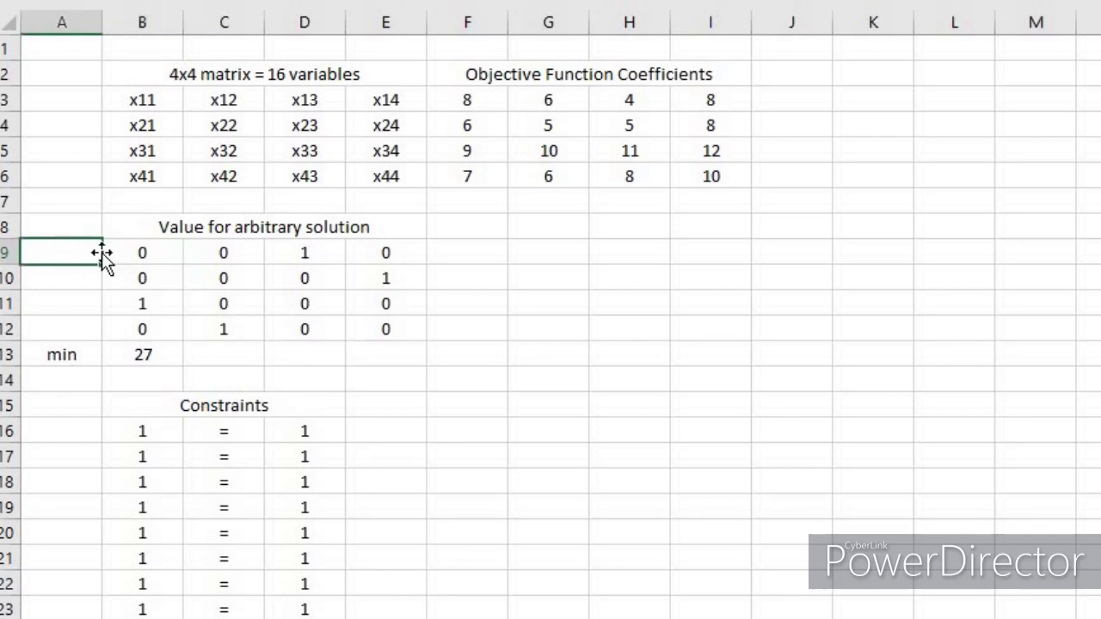
pyautogui.click(305, 255)
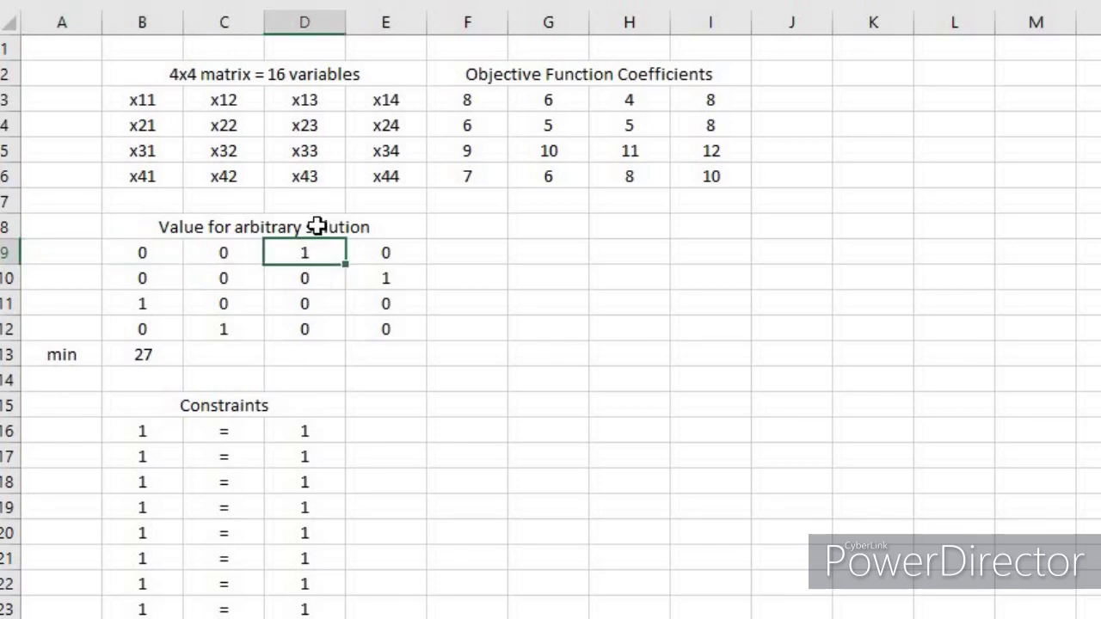
pyautogui.click(307, 280)
pyautogui.click(307, 250)
pyautogui.moveTo(164, 276); pyautogui.dragTo(383, 282)
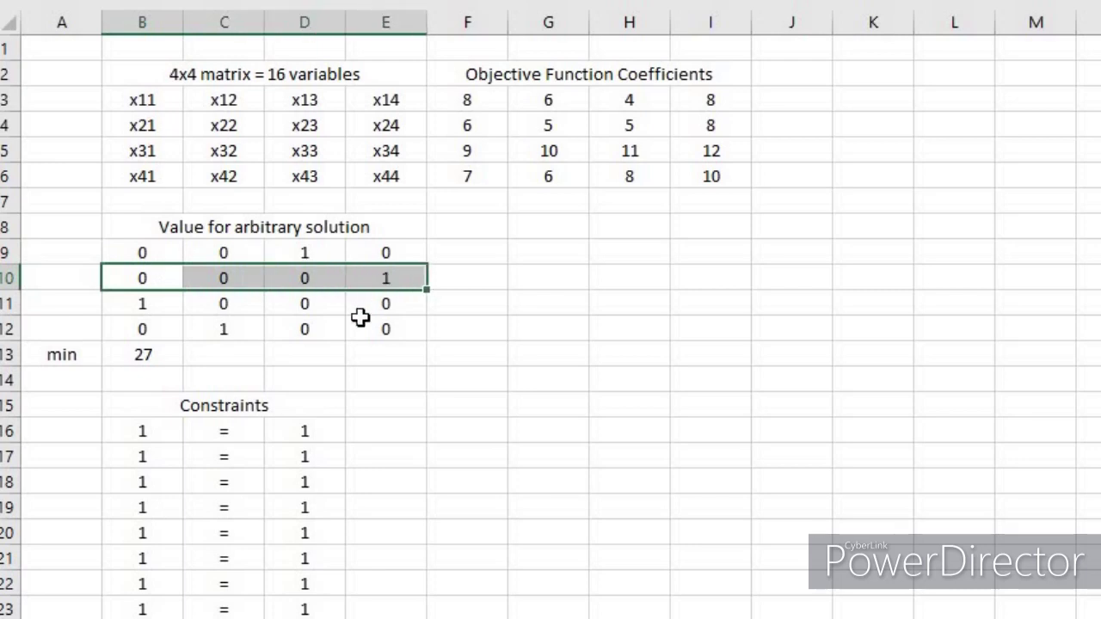
pyautogui.click(394, 282)
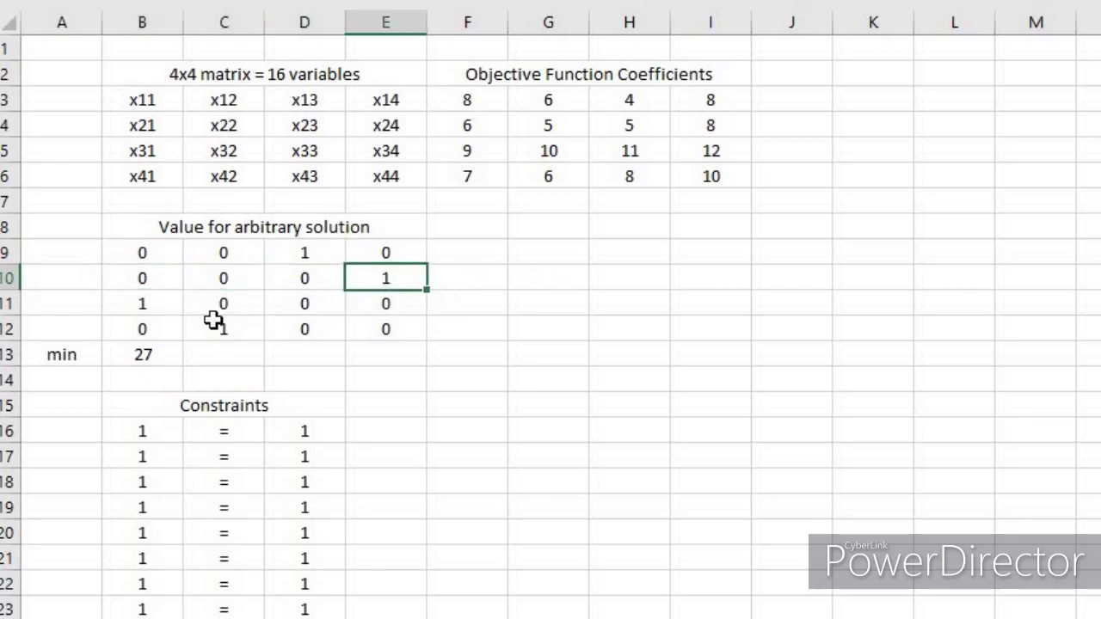
pyautogui.click(142, 307)
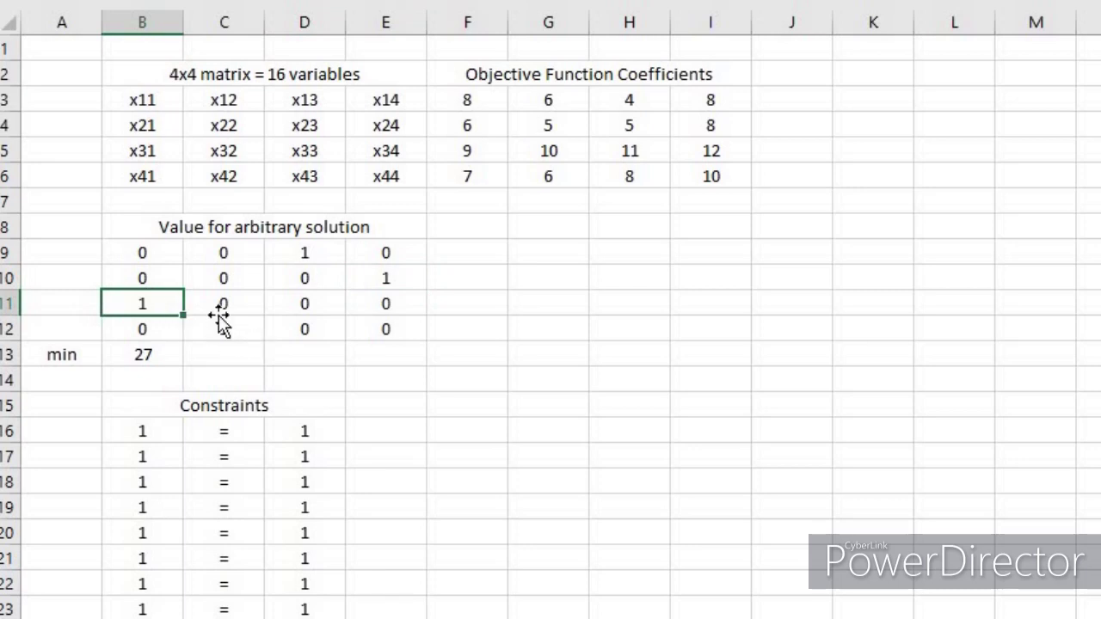
pyautogui.click(226, 334)
pyautogui.click(142, 357)
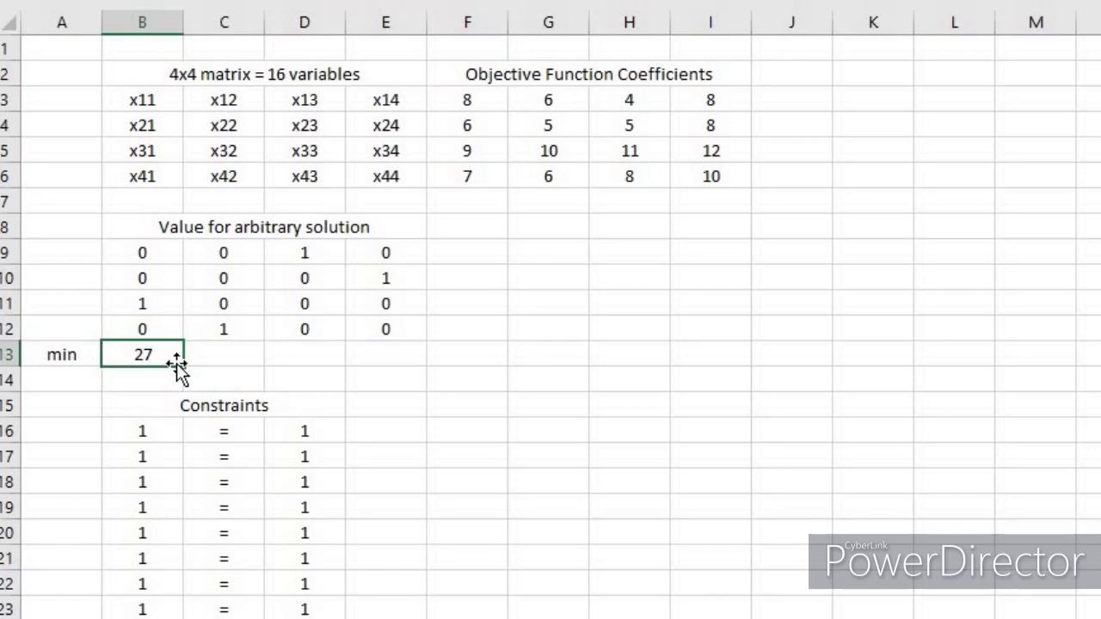
# Examine the solved assignment values in B9:E12 cell by cell against the minimized objective.
pyautogui.click(369, 353)
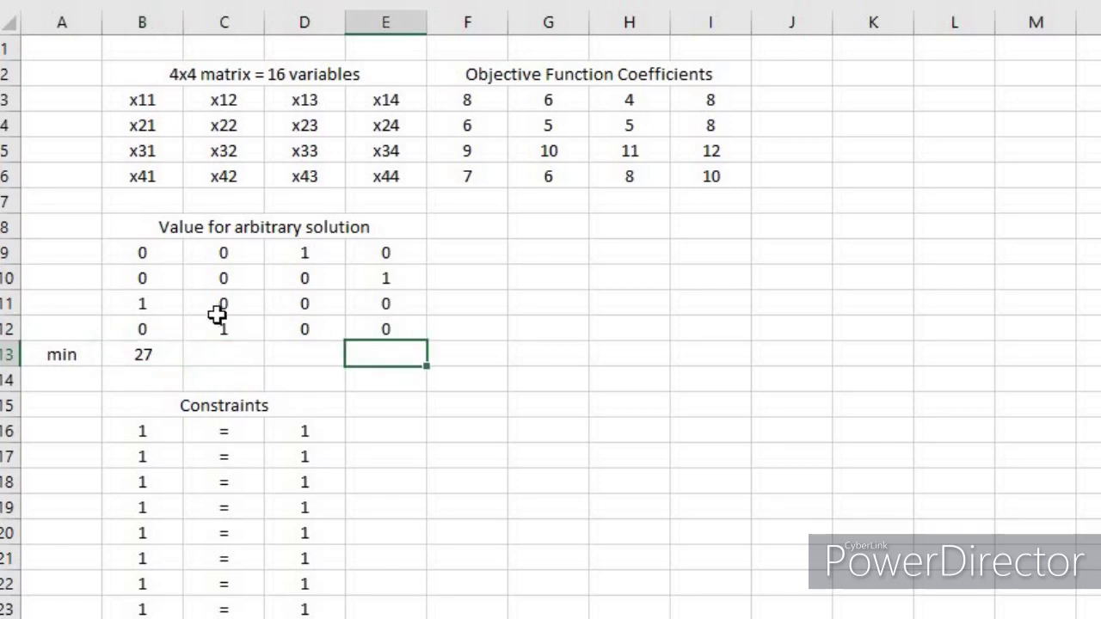
pyautogui.click(217, 312)
pyautogui.click(237, 332)
pyautogui.moveTo(142, 252); pyautogui.dragTo(379, 328)
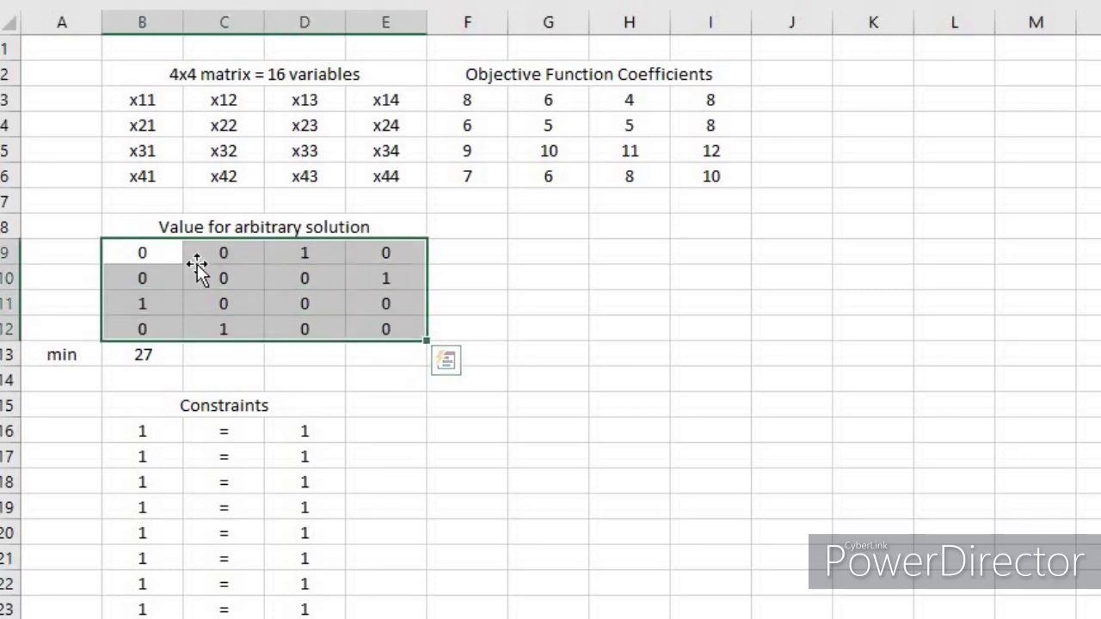
pyautogui.click(177, 258)
pyautogui.click(219, 301)
pyautogui.click(320, 276)
pyautogui.click(246, 288)
pyautogui.click(291, 259)
pyautogui.moveTo(169, 253); pyautogui.dragTo(386, 336)
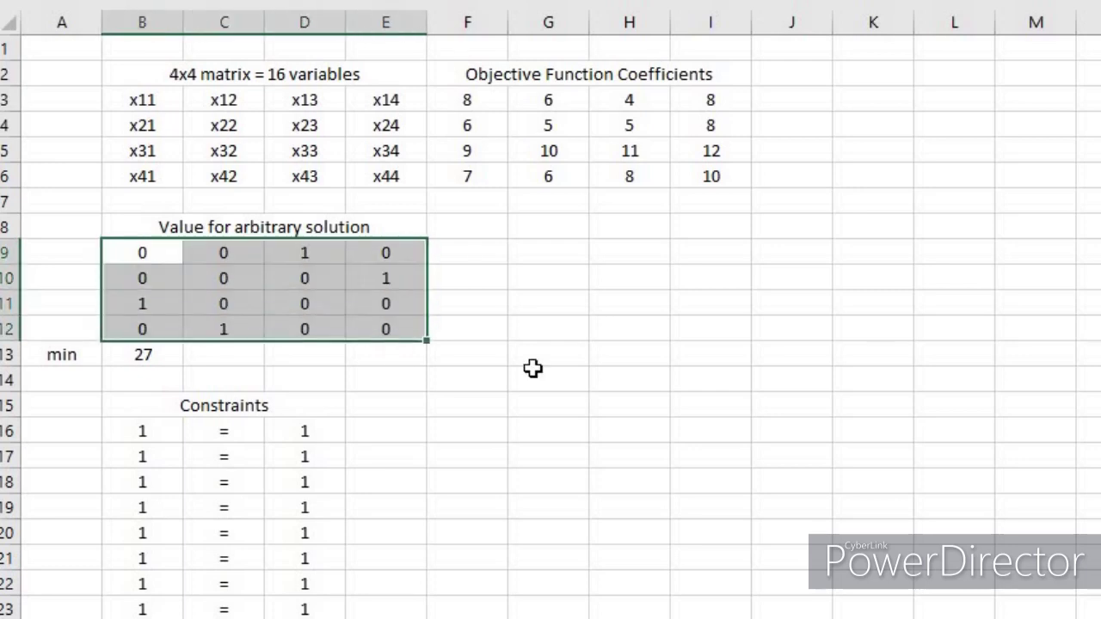
pyautogui.click(713, 371)
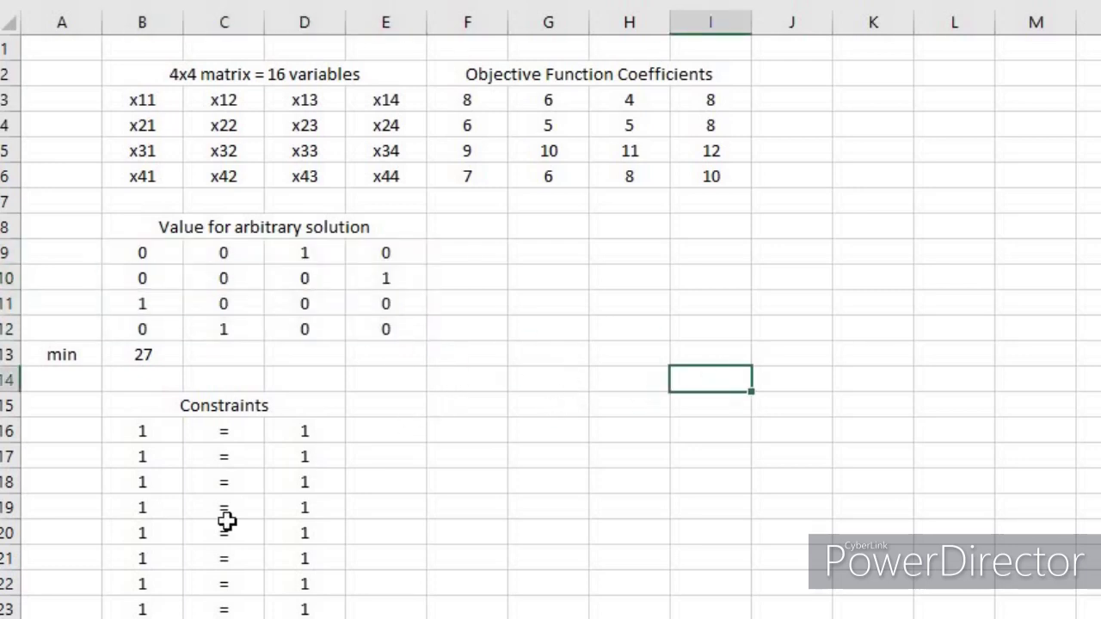
# Set B9 to 1 and B11 to 0 in the arbitrary solution matrix.
pyautogui.click(157, 258)
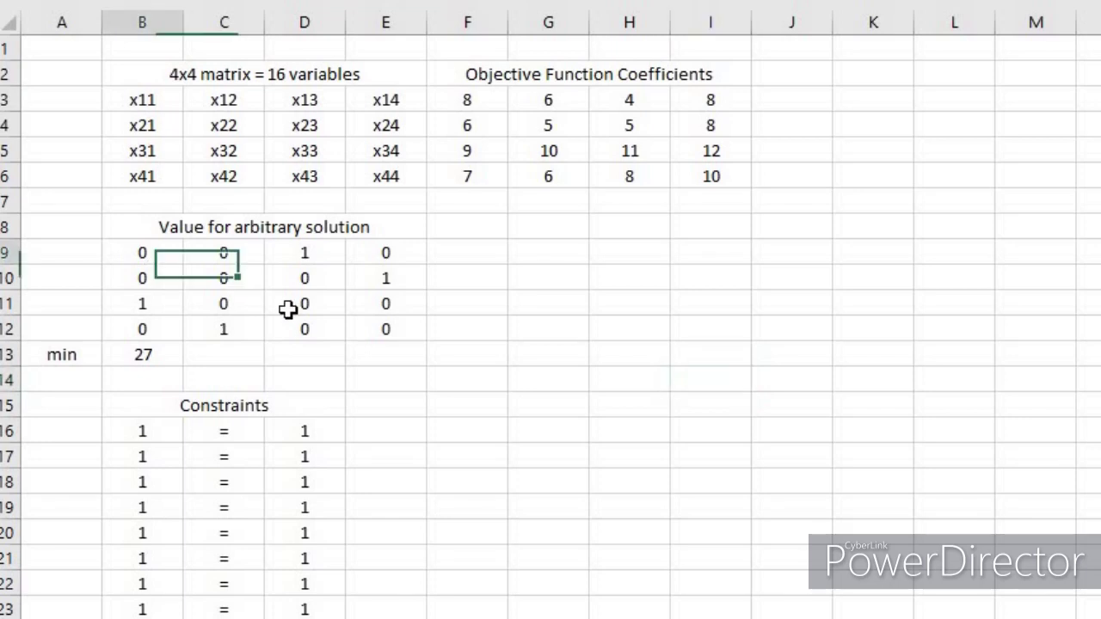
pyautogui.write('1')
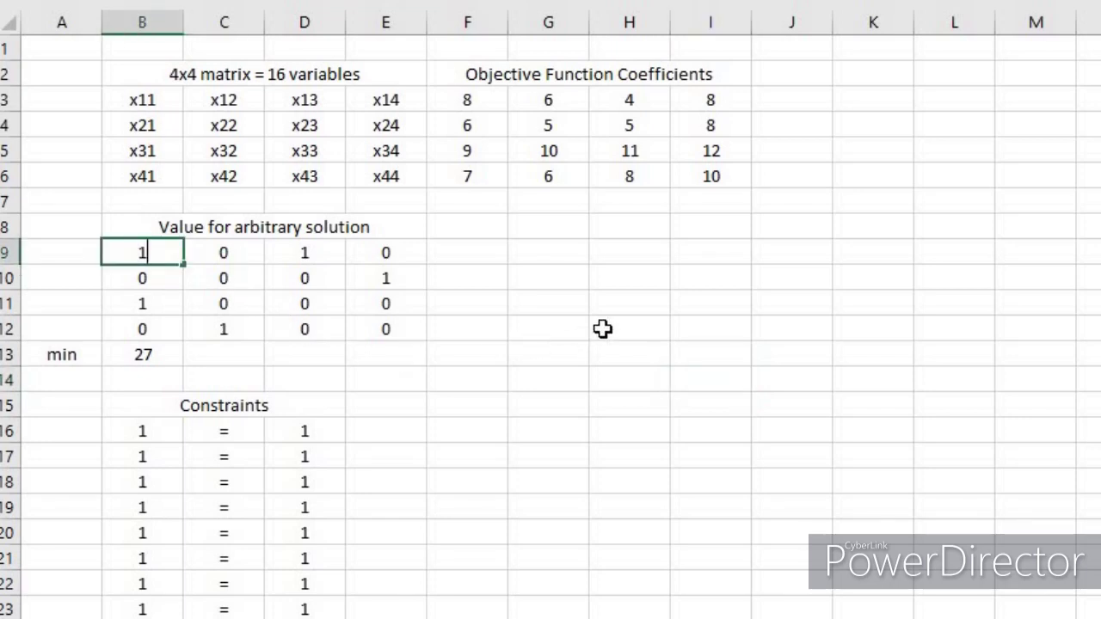
pyautogui.click(603, 328)
pyautogui.click(172, 308)
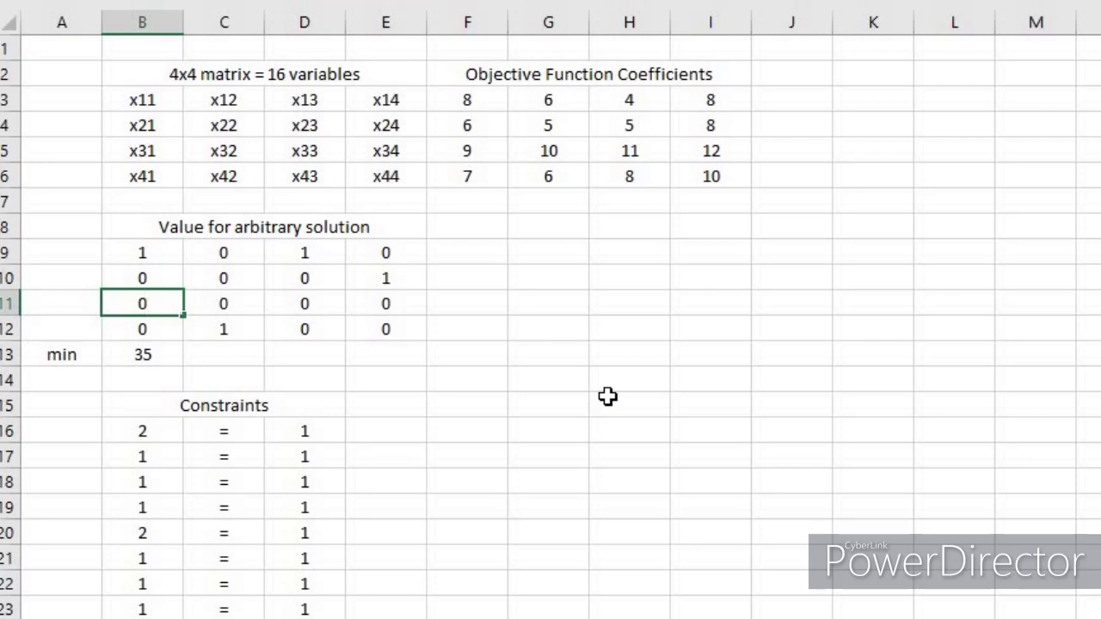
pyautogui.write('0')
pyautogui.press('Return')
# Set C10 to 1 and D9 to 0 in the arbitrary solution matrix.
pyautogui.click(239, 279)
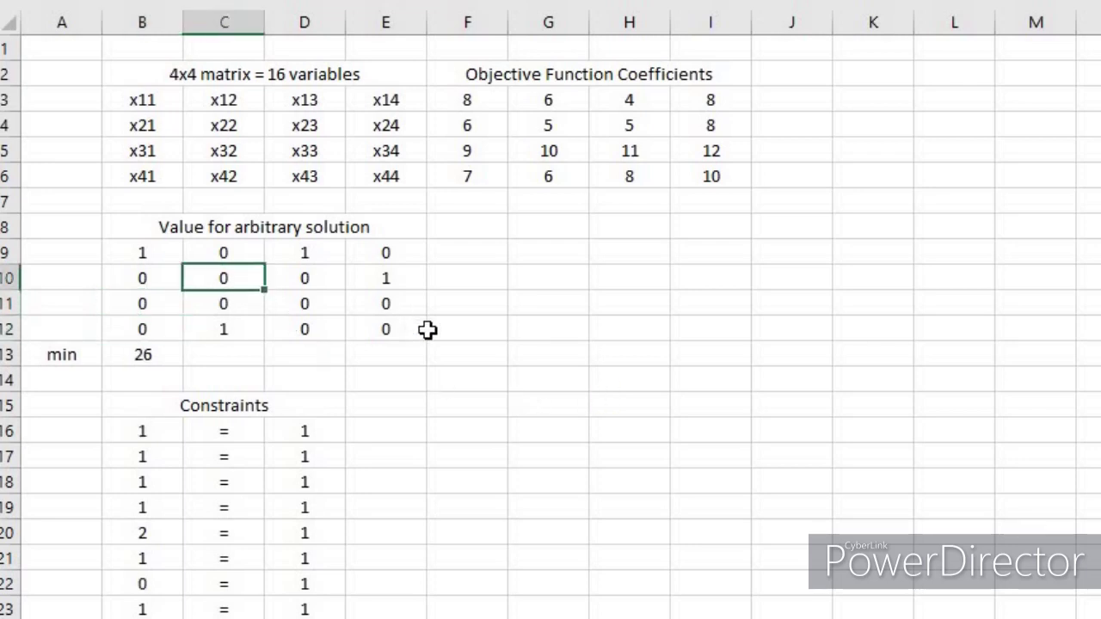
pyautogui.write('1')
pyautogui.press('Return')
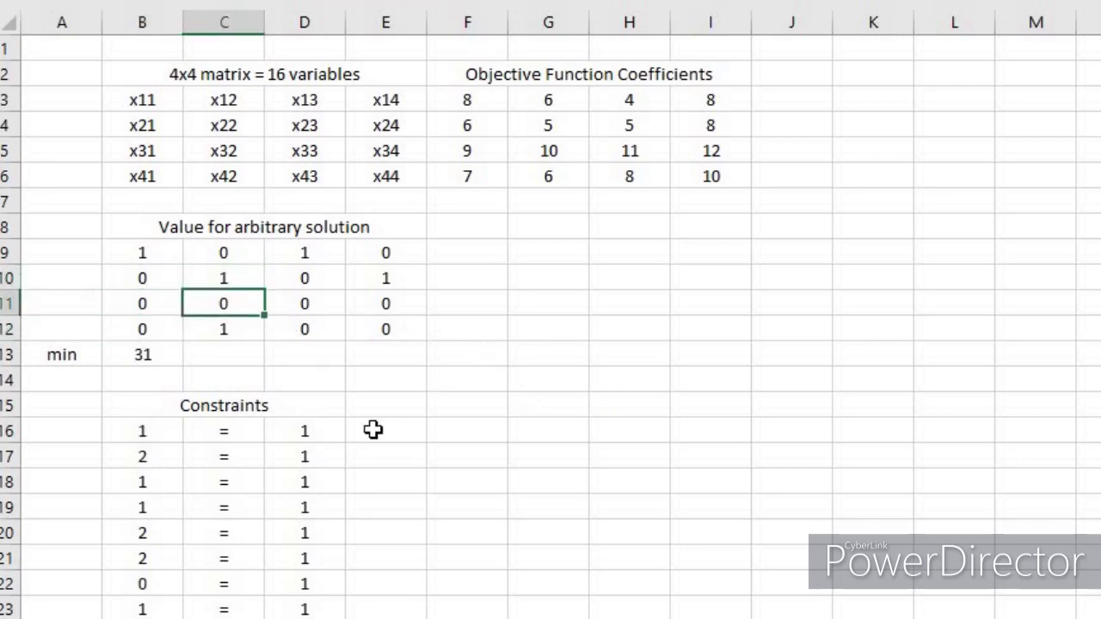
pyautogui.click(320, 256)
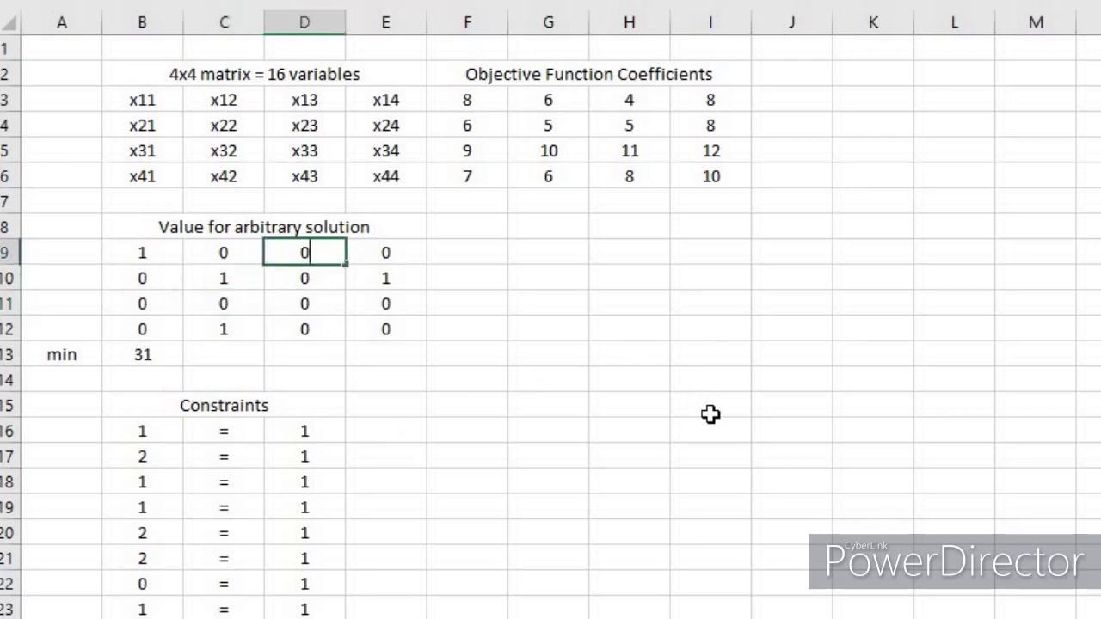
pyautogui.write('0')
pyautogui.press('Return')
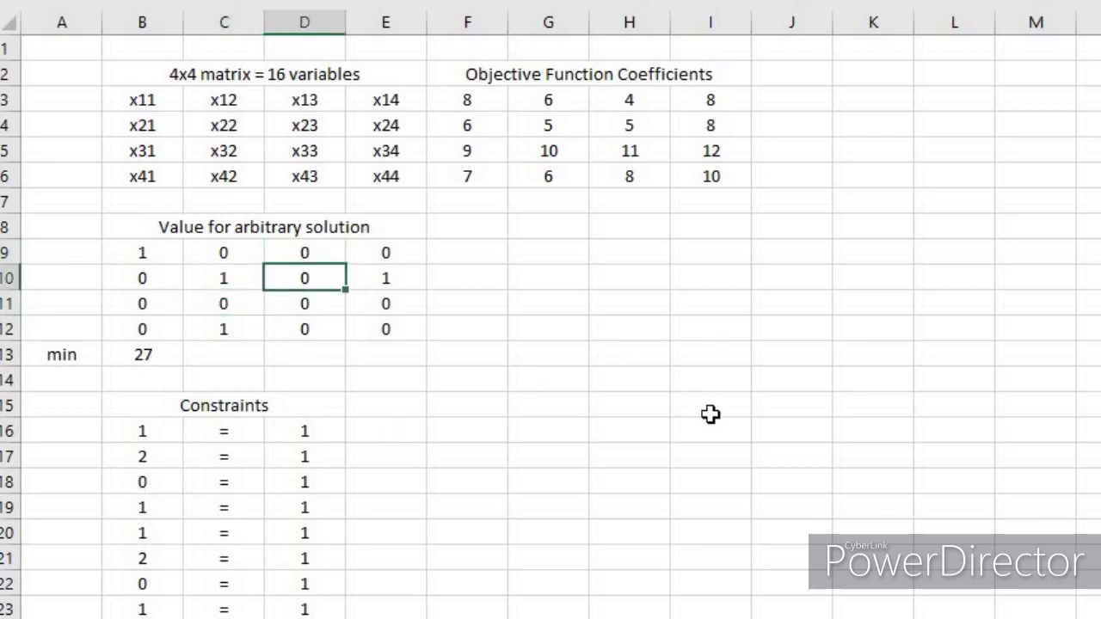
# Set D12 to 1 and C12 to 0 in the last row of the arbitrary solution.
pyautogui.click(307, 336)
pyautogui.write('1')
pyautogui.press('Return')
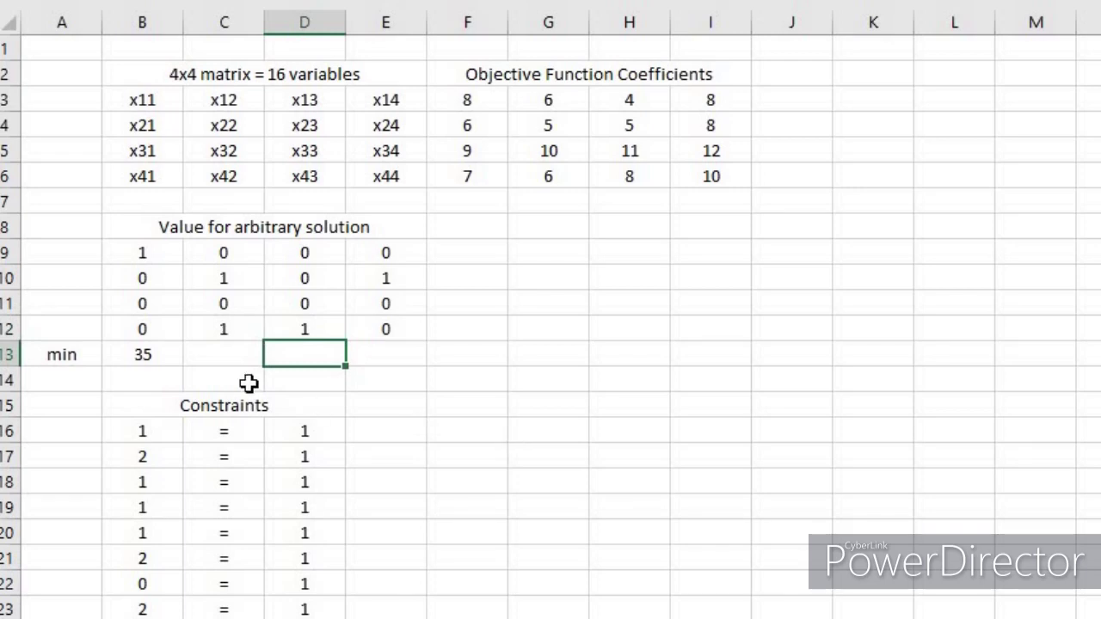
pyautogui.click(226, 335)
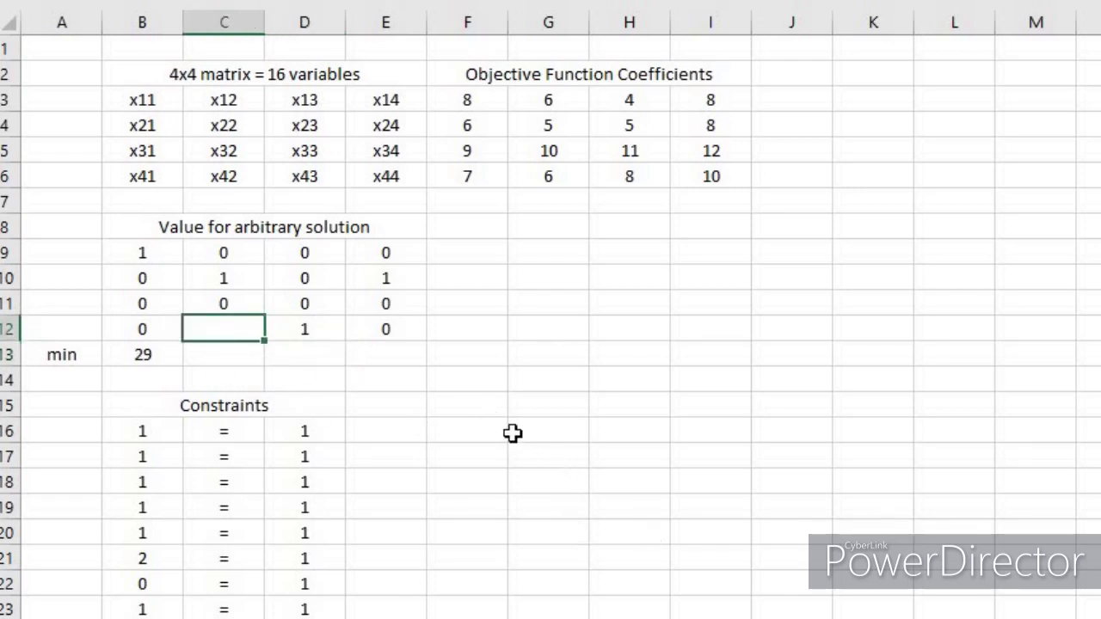
pyautogui.click(390, 305)
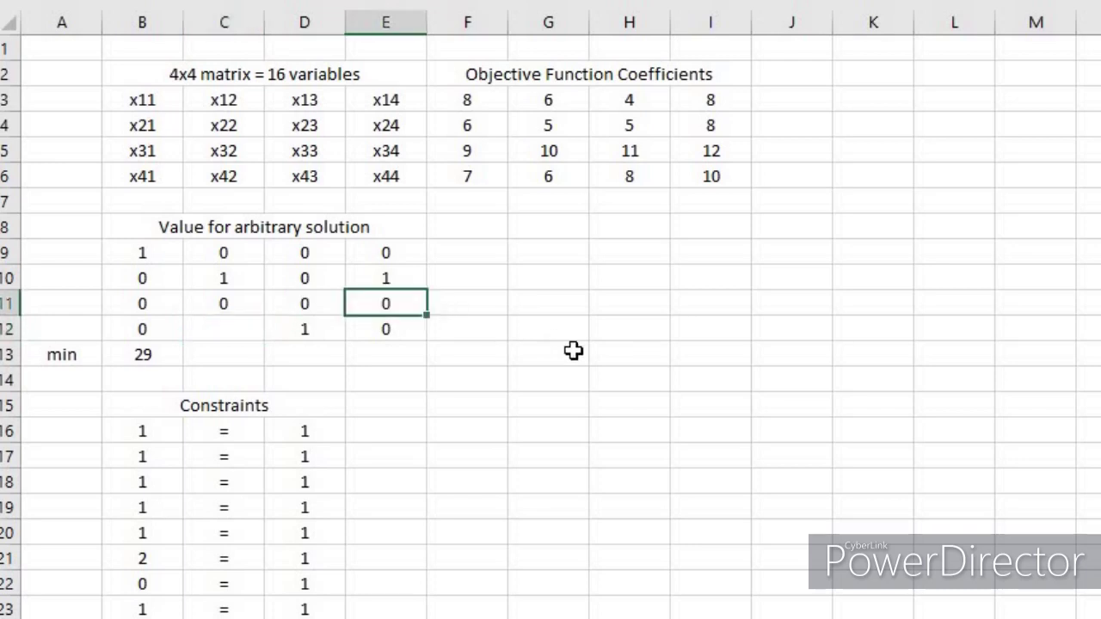
pyautogui.click(251, 334)
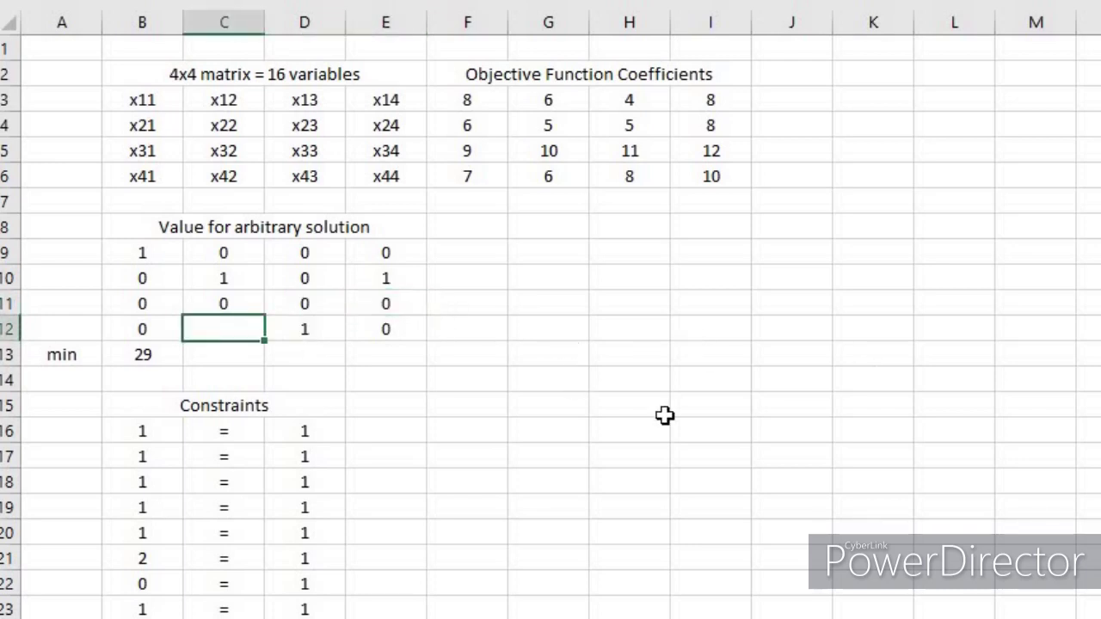
pyautogui.press('Return')
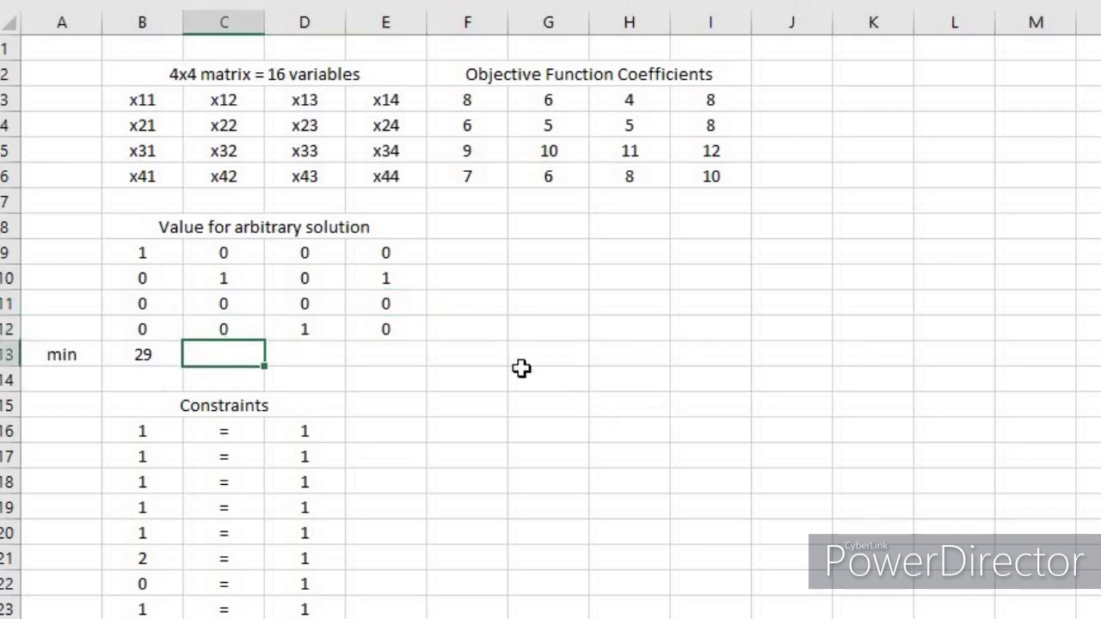
# Set E11 to 1 and E10 to 0 in the last column of the arbitrary solution.
pyautogui.click(387, 305)
pyautogui.press('Return')
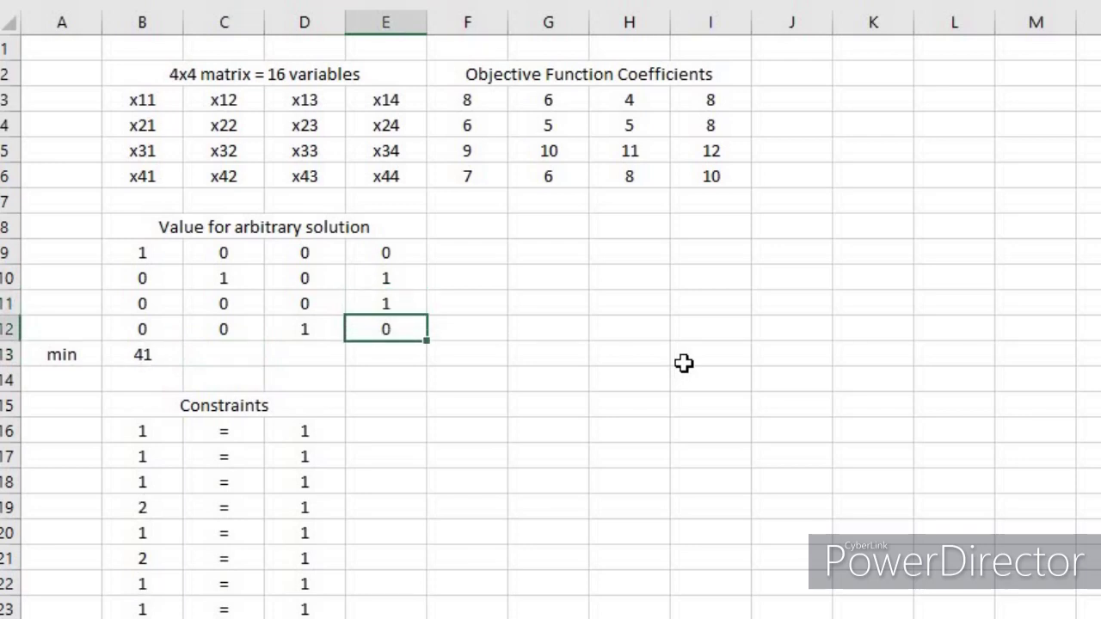
pyautogui.press('Up')
pyautogui.press('Up')
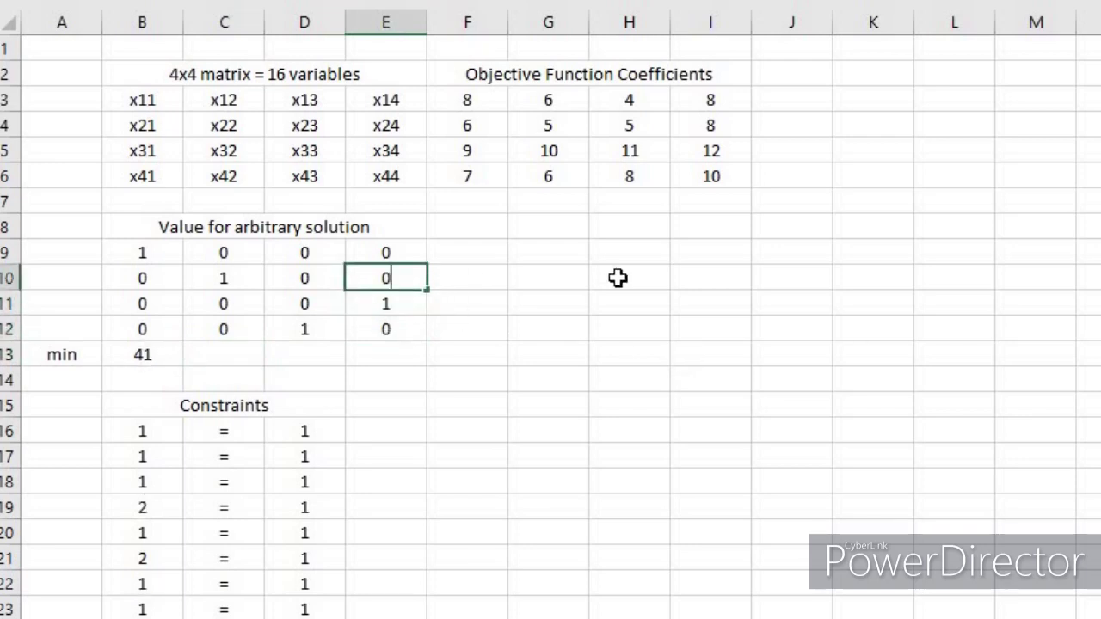
pyautogui.press('Return')
pyautogui.click(403, 273)
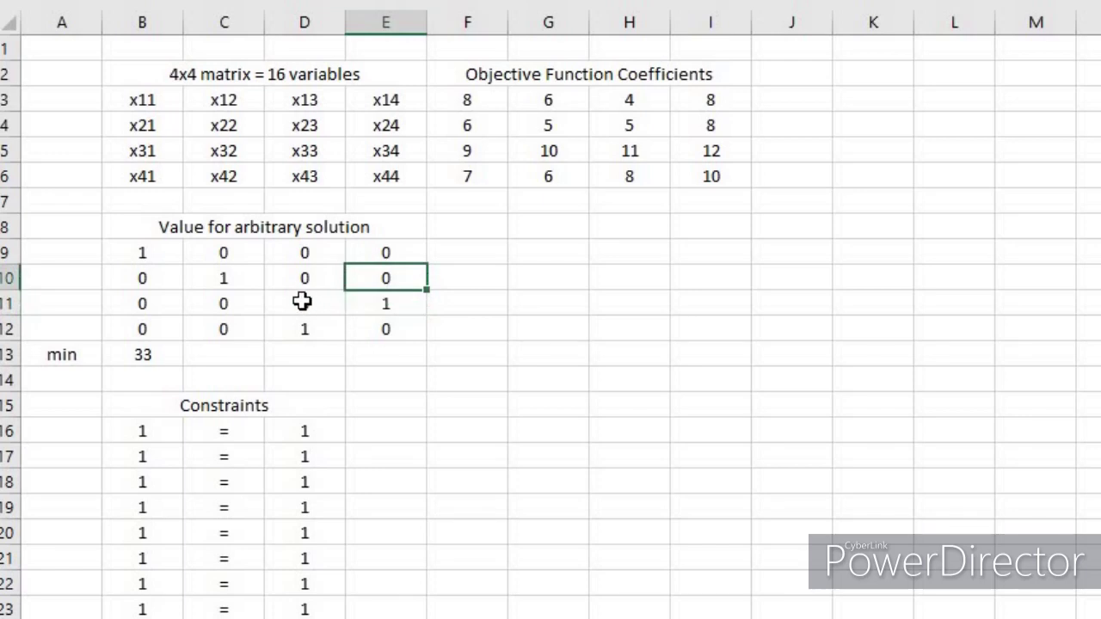
# Solve the 4x4 model again from the new starting values with Simplex LP, and keep the Solver solution.
pyautogui.click(302, 300)
pyautogui.click(215, 278)
pyautogui.click(295, 323)
pyautogui.click(379, 307)
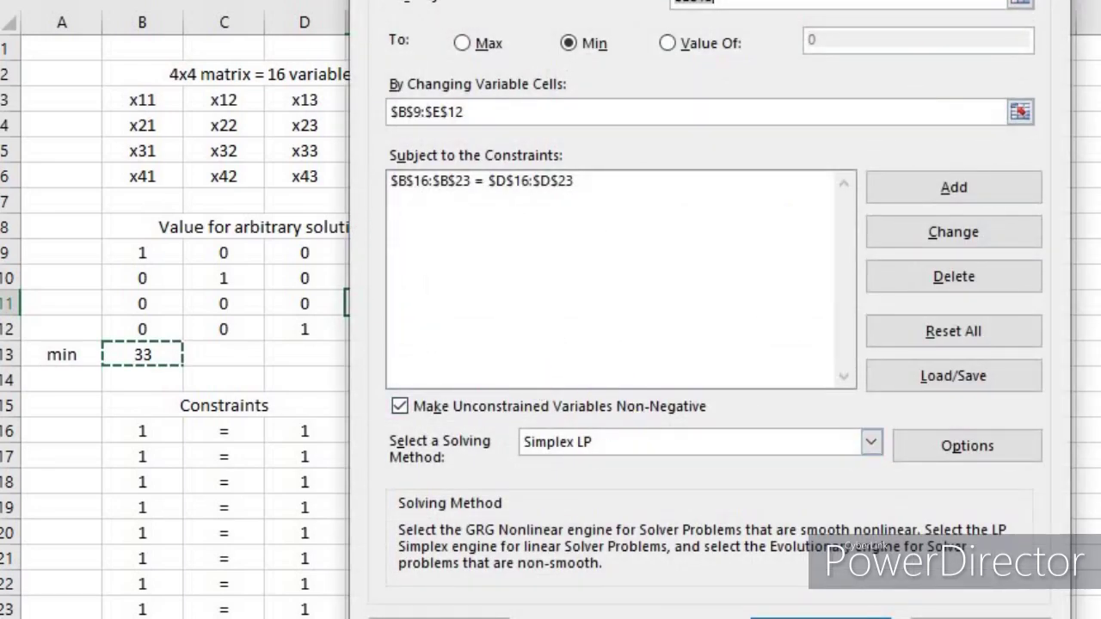
pyautogui.click(820, 617)
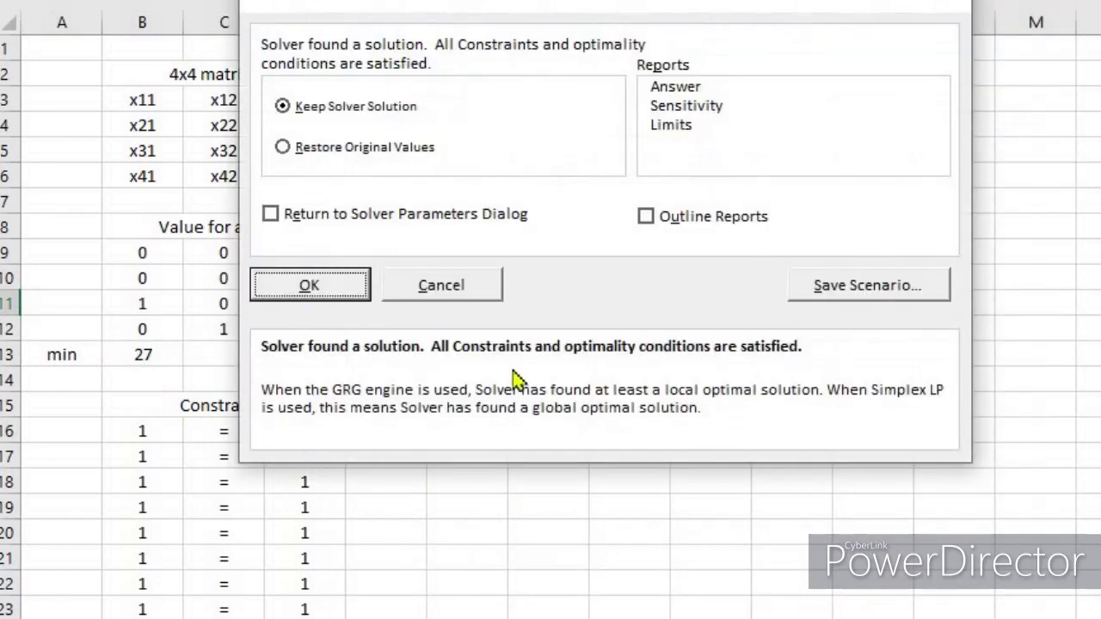
pyautogui.press('Return')
# Check the re-solved objective in B13 and the assignment values in B9:E12.
pyautogui.click(717, 499)
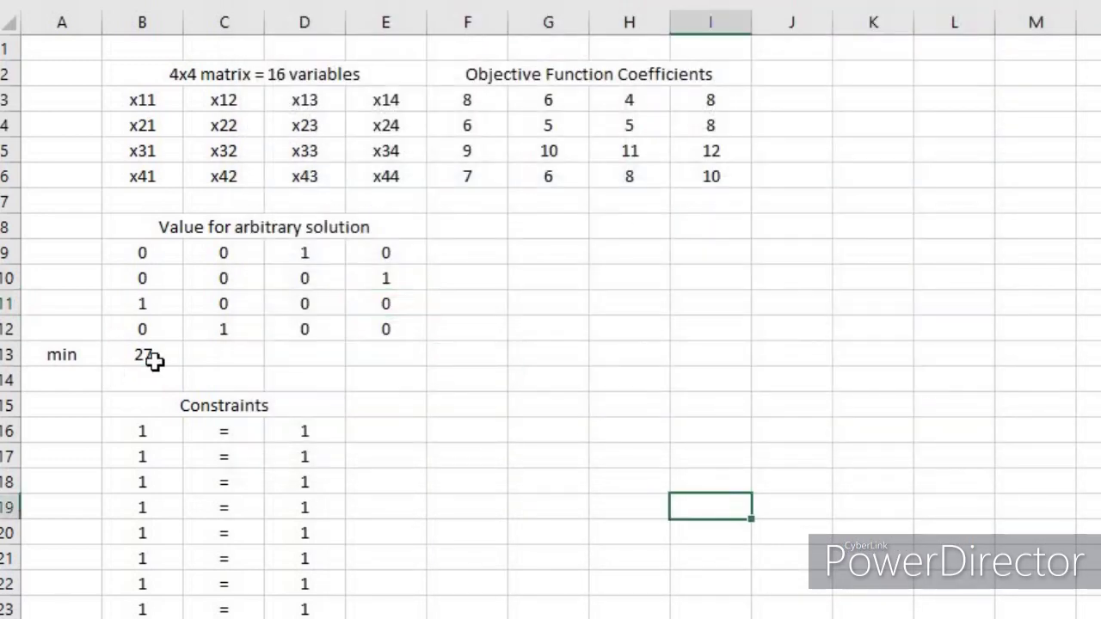
pyautogui.click(152, 361)
pyautogui.click(546, 393)
pyautogui.moveTo(143, 260); pyautogui.dragTo(383, 340)
pyautogui.click(622, 411)
pyautogui.click(160, 353)
pyautogui.click(708, 375)
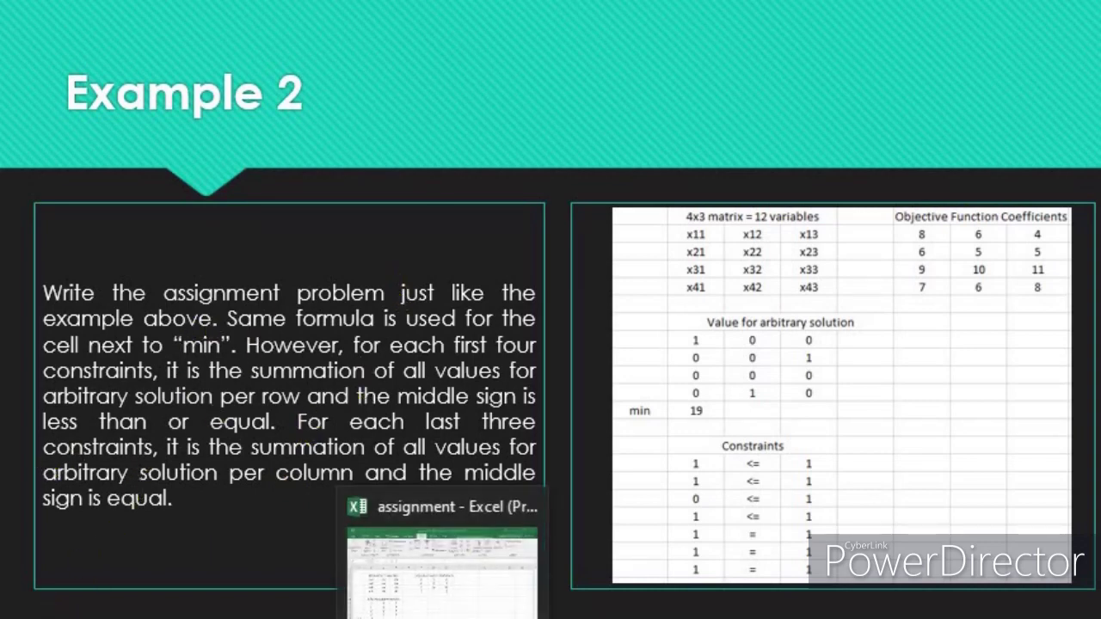
# Switch to the assignment workbook in Excel and examine the objective function coefficients of the 4x3 problem in F3:H6.
pyautogui.click(387, 559)
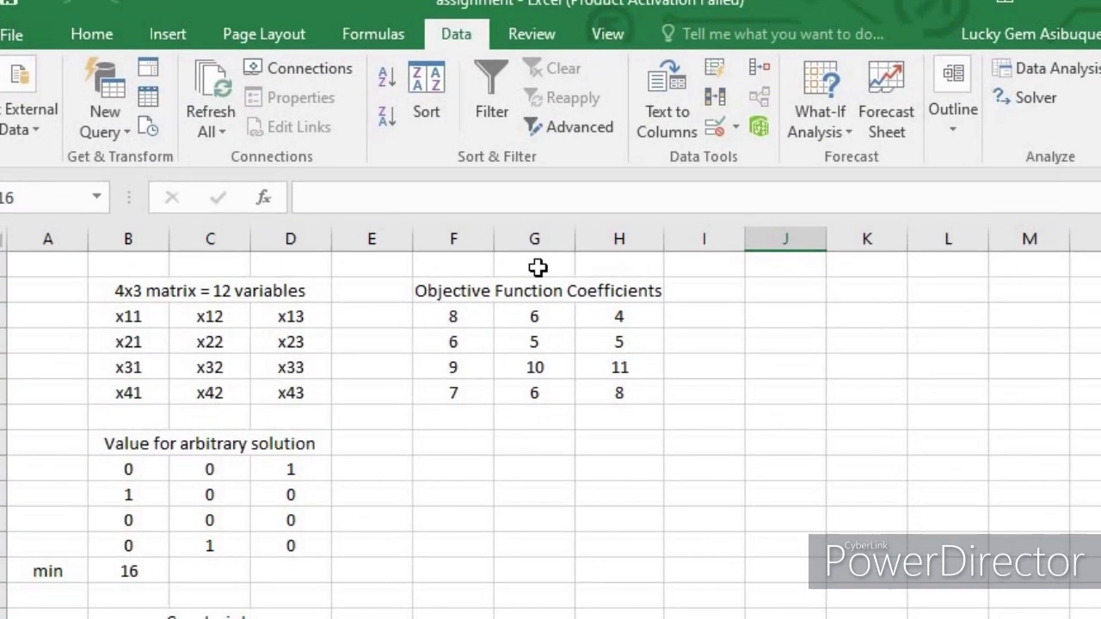
pyautogui.click(469, 319)
pyautogui.click(534, 344)
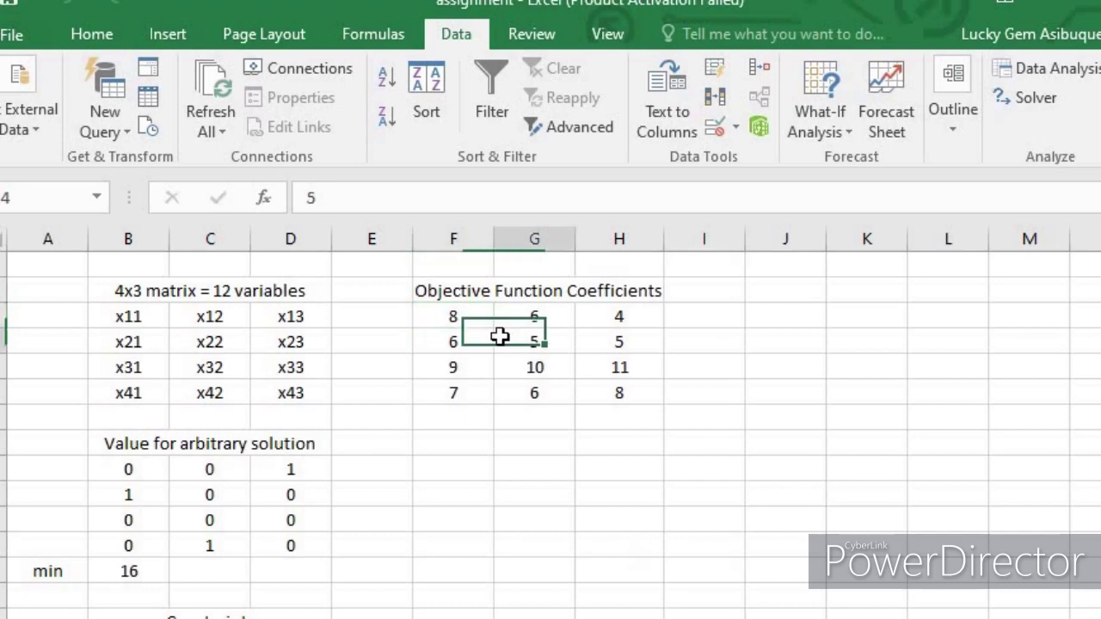
pyautogui.moveTo(453, 317); pyautogui.dragTo(609, 395)
pyautogui.moveTo(482, 292); pyautogui.dragTo(533, 292)
pyautogui.click(528, 324)
pyautogui.click(623, 321)
pyautogui.click(483, 323)
pyautogui.click(536, 393)
pyautogui.moveTo(470, 325); pyautogui.dragTo(602, 393)
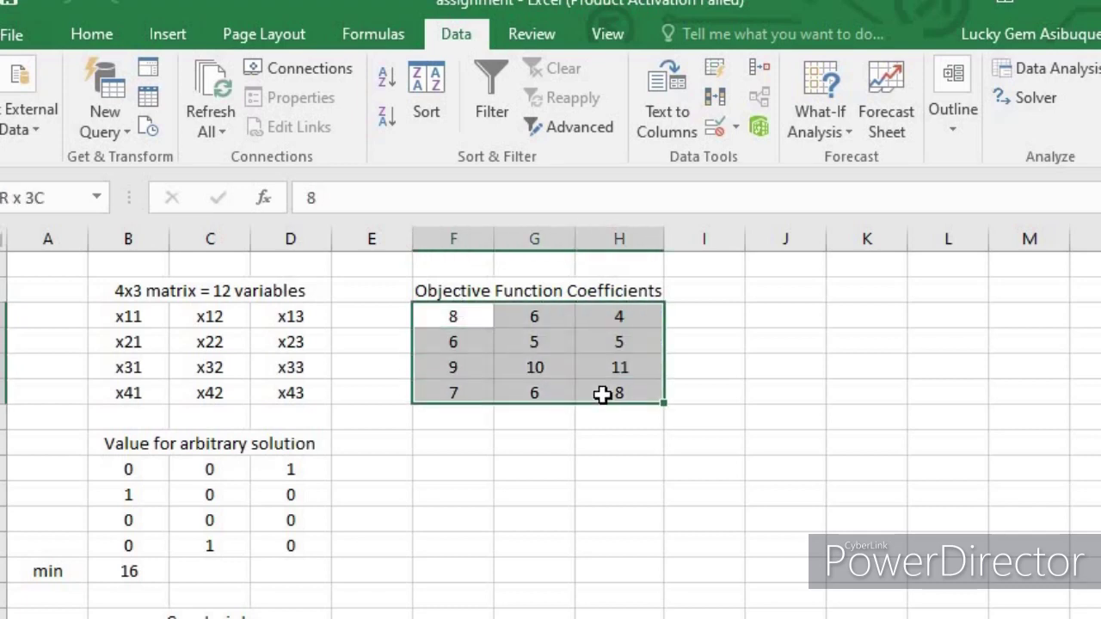
pyautogui.click(534, 344)
pyautogui.click(549, 320)
pyautogui.click(593, 322)
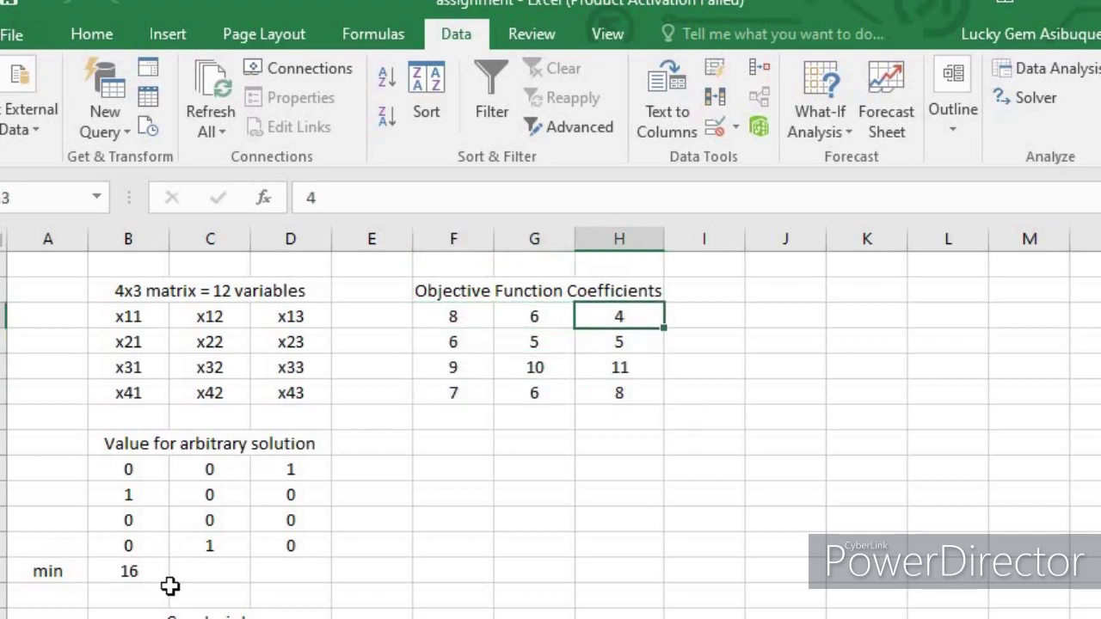
pyautogui.click(527, 341)
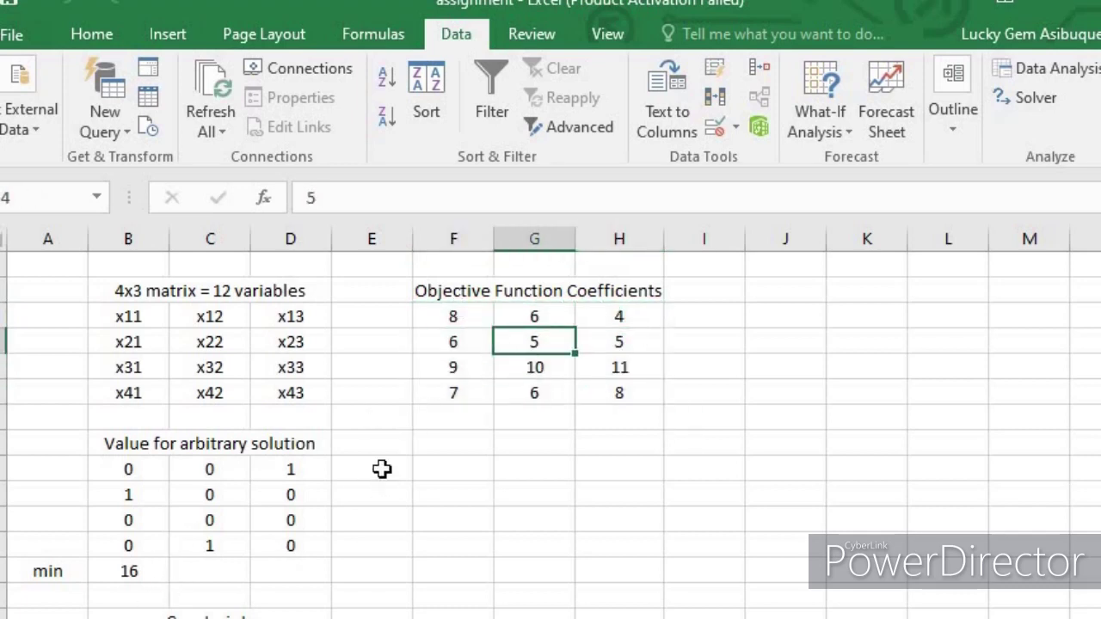
pyautogui.click(469, 316)
pyautogui.click(598, 440)
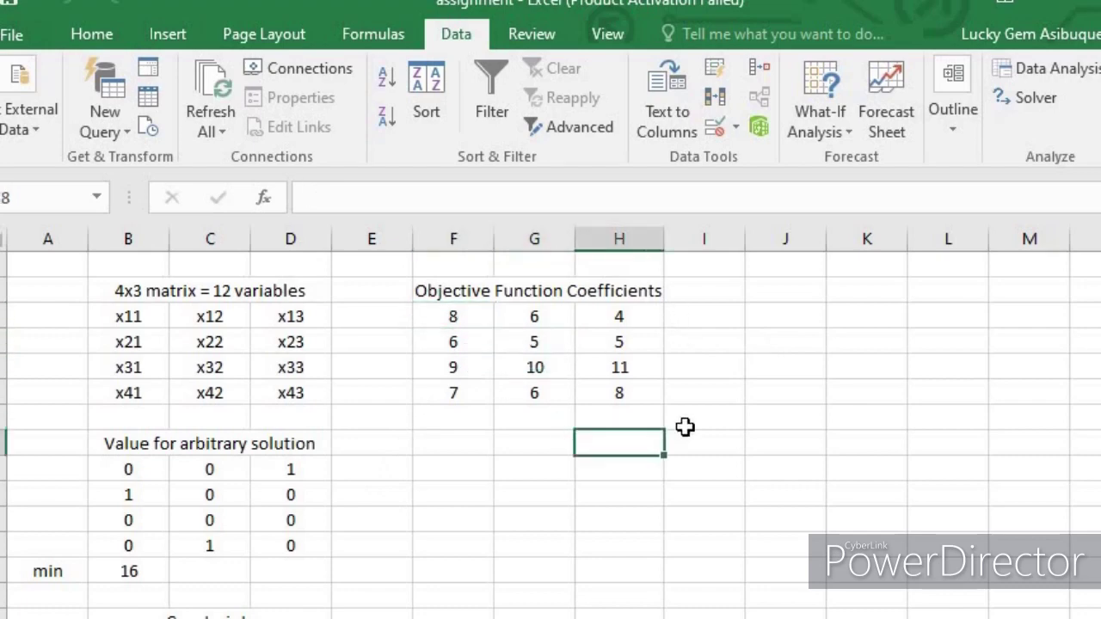
# Set B9 to 1 and B10 to 0 in the 4x3 problem's arbitrary solution.
pyautogui.scroll(-1, 396, 414)
pyautogui.click(404, 417)
pyautogui.click(206, 443)
pyautogui.click(266, 418)
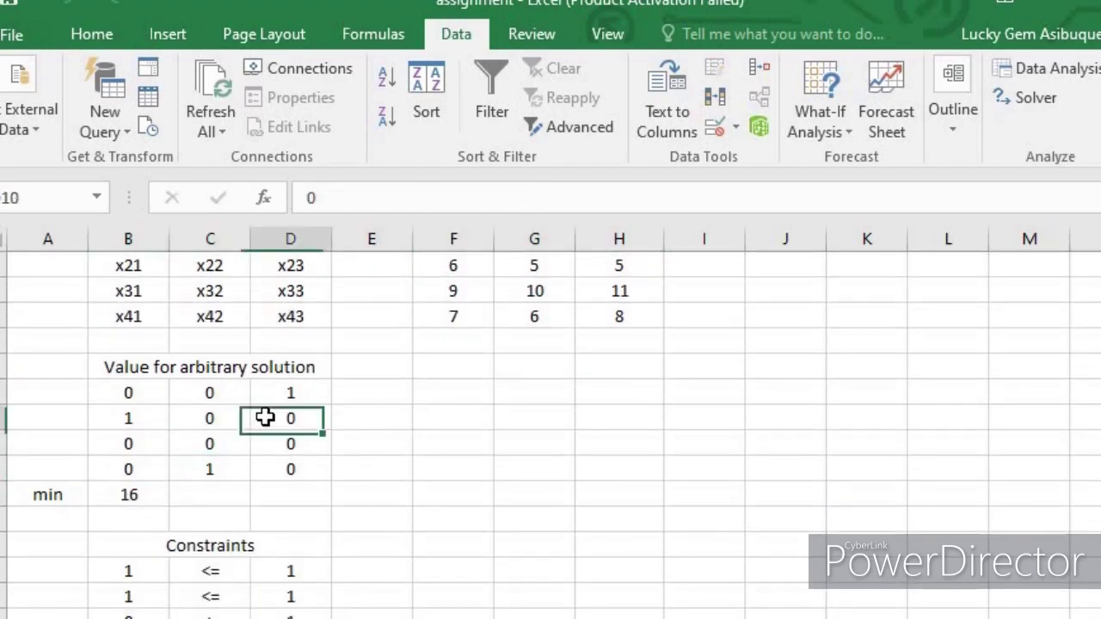
pyautogui.click(177, 469)
pyautogui.click(144, 396)
pyautogui.write('1')
pyautogui.click(181, 444)
pyautogui.press('Left')
pyautogui.press('Up')
pyautogui.write('0')
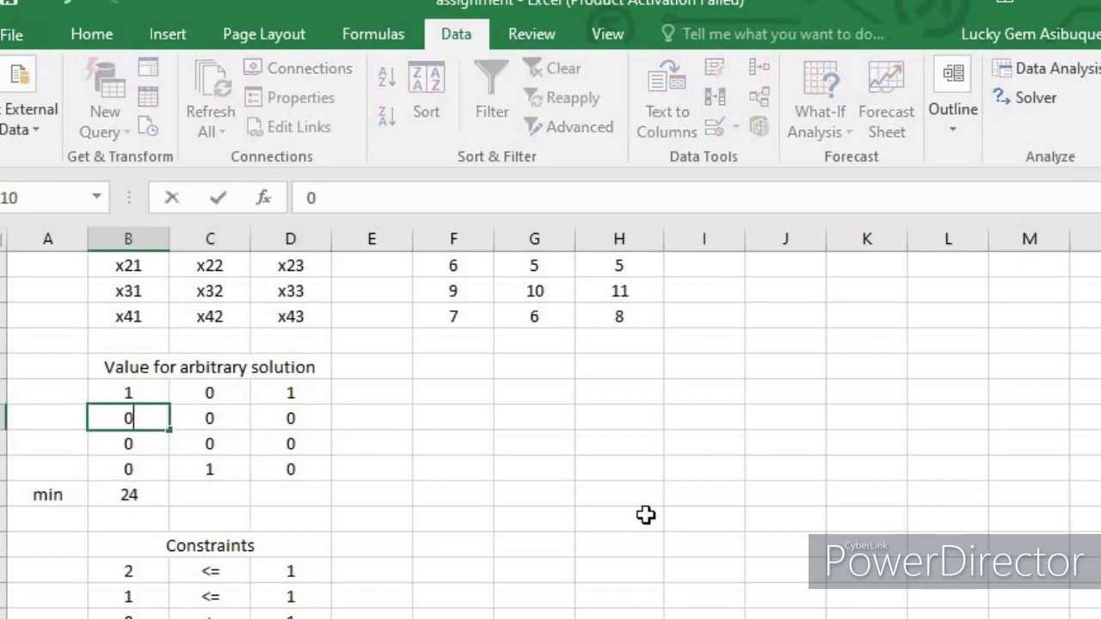
pyautogui.press('Return')
# Set C11 to 1 and C12 to 0 in the 4x3 problem's arbitrary solution.
pyautogui.click(219, 452)
pyautogui.write('1')
pyautogui.click(511, 479)
pyautogui.click(245, 469)
pyautogui.write('0')
pyautogui.press('Return')
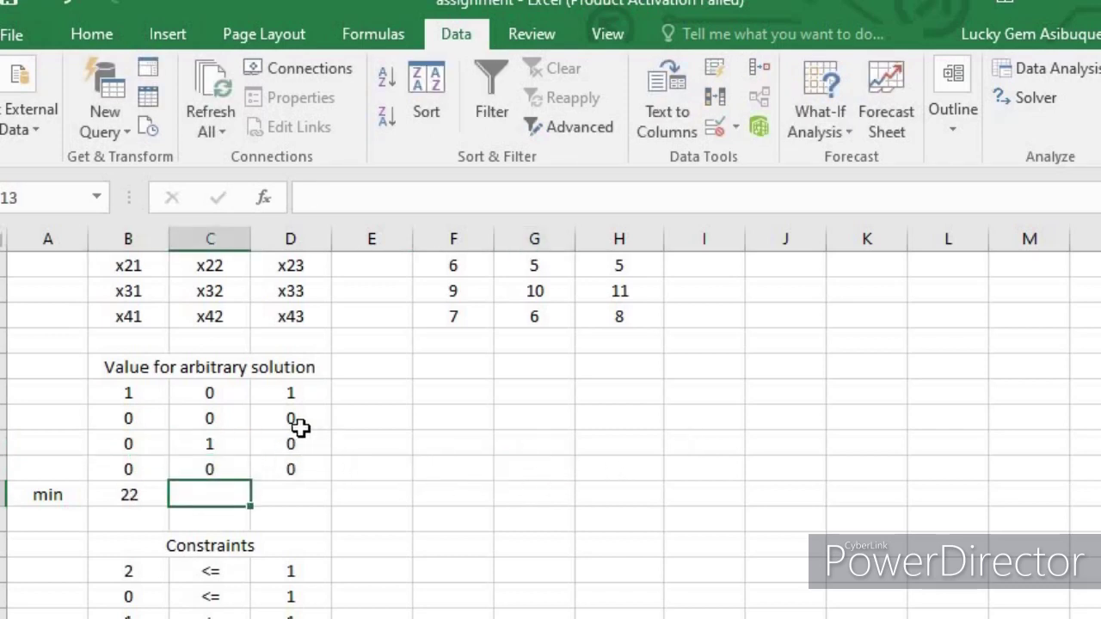
# Set D12 to 1 and D9 to 0 in the 4x3 problem's arbitrary solution.
pyautogui.click(294, 472)
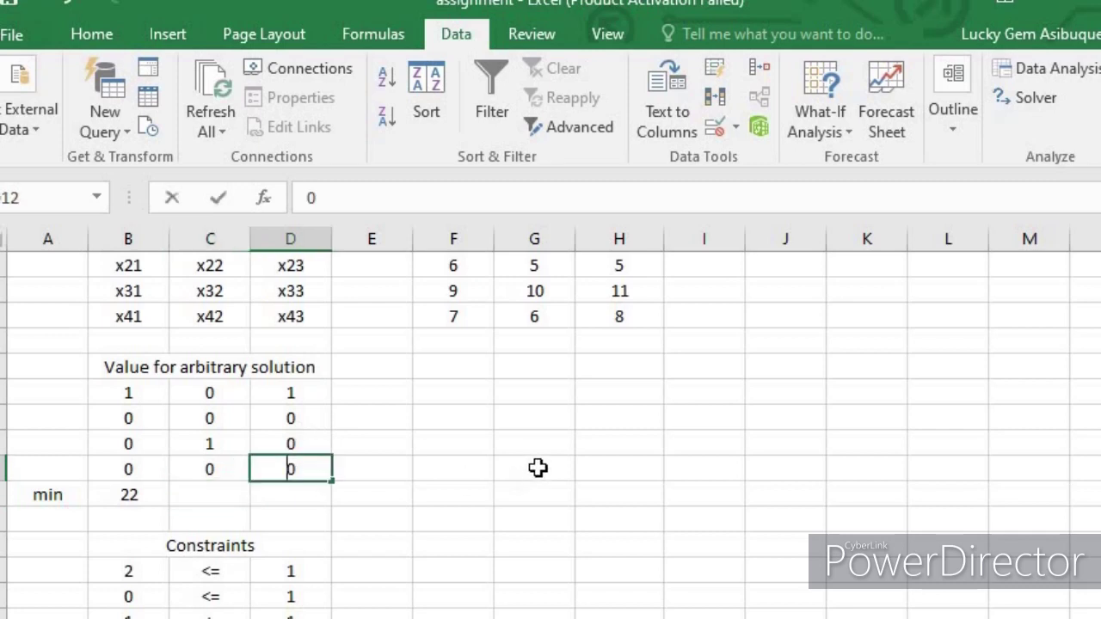
pyautogui.write('1')
pyautogui.click(529, 443)
pyautogui.click(306, 393)
pyautogui.write('0')
pyautogui.press('Return')
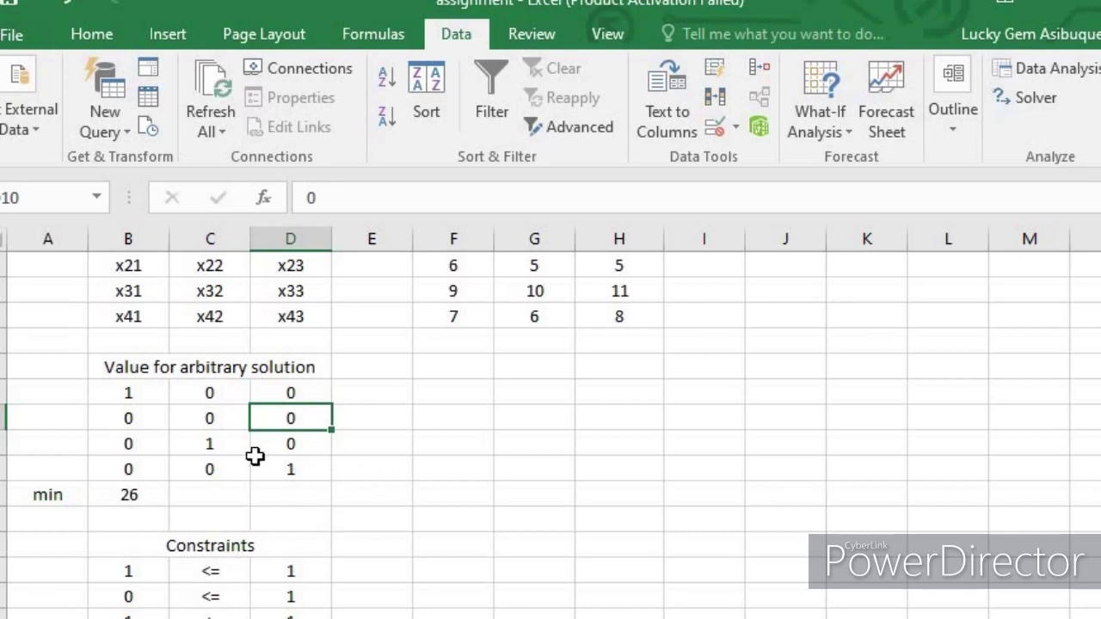
pyautogui.click(471, 464)
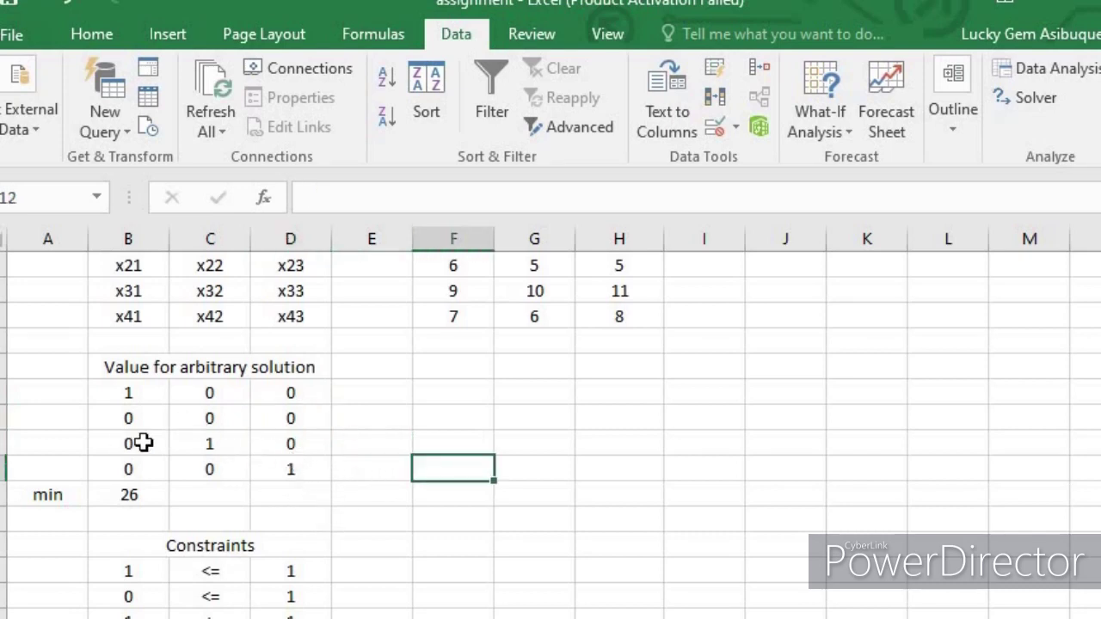
# Check which ranges the SUMPRODUCT objective formula in B13 covers, leaving the formula as it is.
pyautogui.click(165, 491)
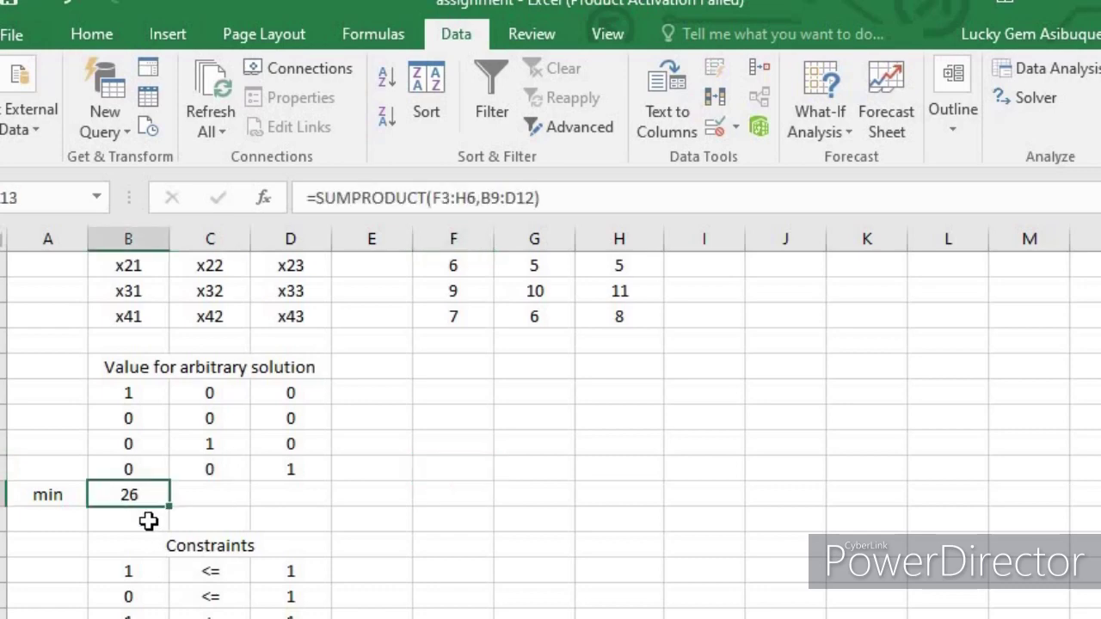
pyautogui.click(528, 199)
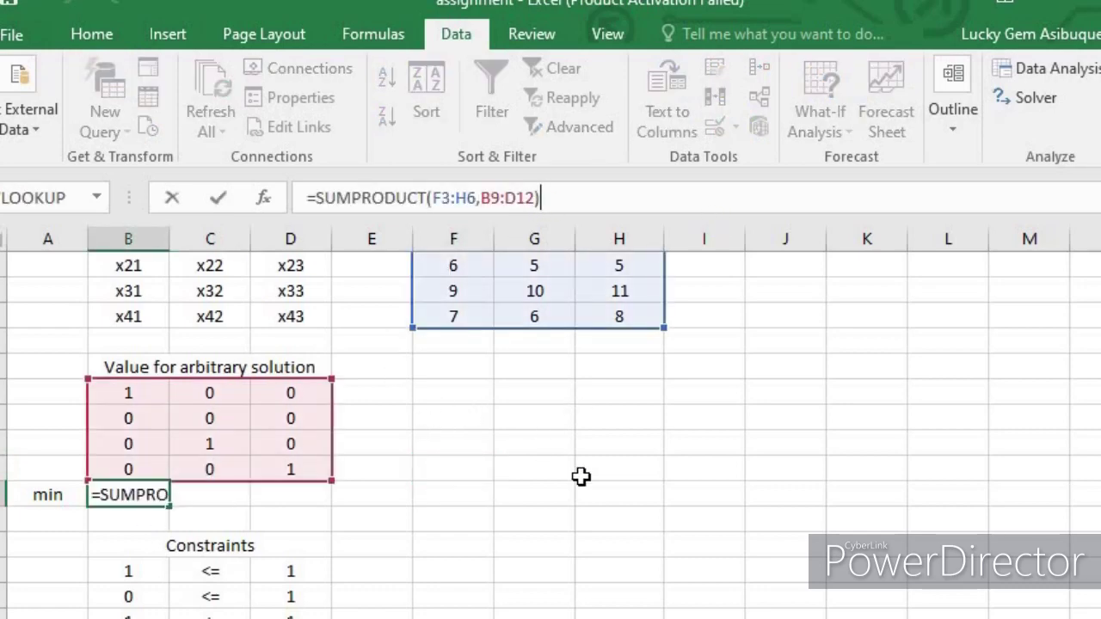
pyautogui.hotkey('ctrl', 'Return')
pyautogui.click(534, 444)
pyautogui.scroll(-4, 730, 425)
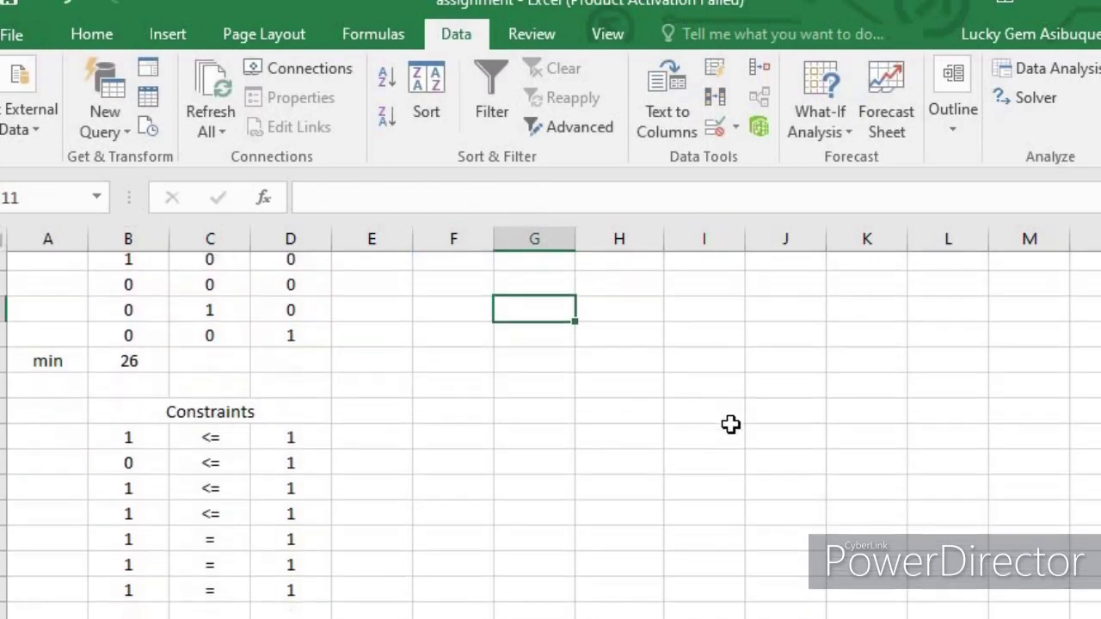
pyautogui.scroll(1, 561, 446)
# Check which row of the arbitrary solution the SUM constraint formula in B16 covers.
pyautogui.click(133, 419)
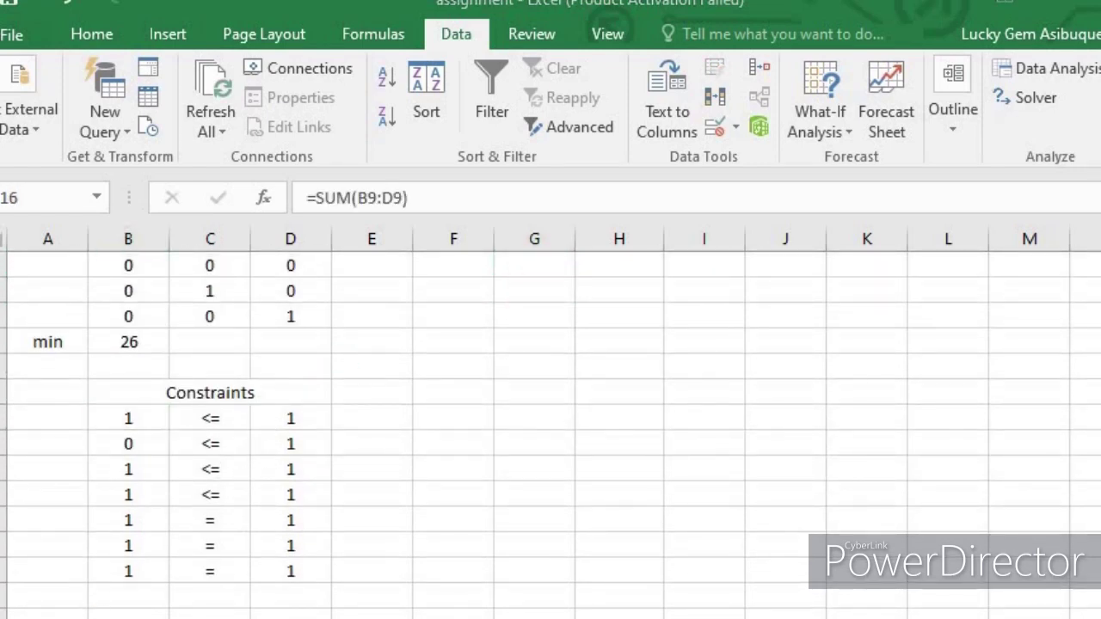
pyautogui.click(442, 189)
pyautogui.scroll(5, 361, 410)
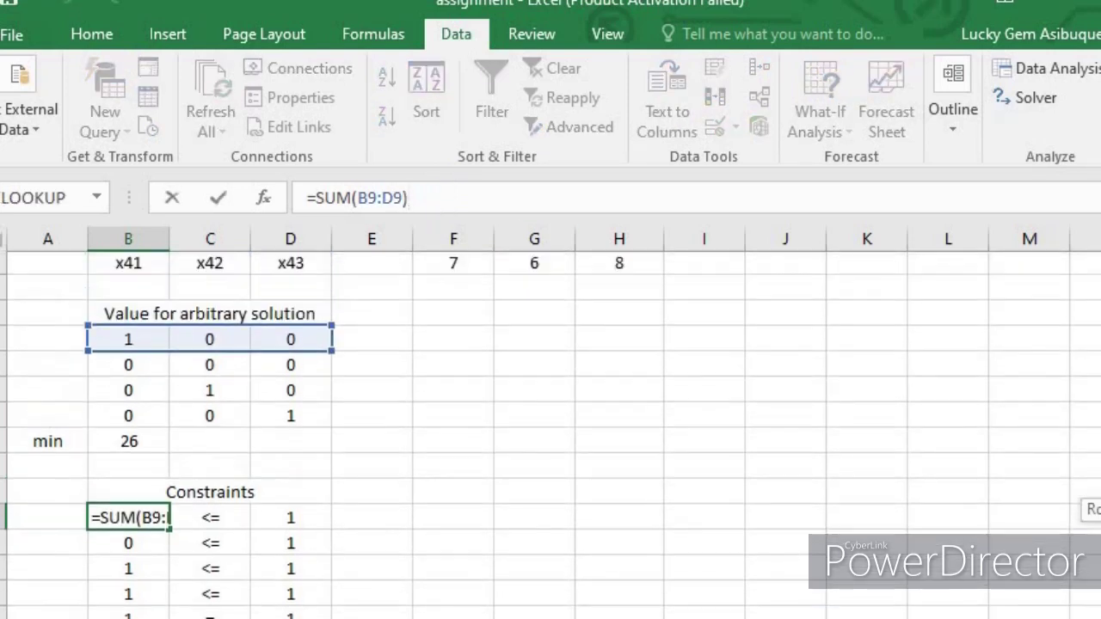
pyautogui.scroll(-1, 224, 366)
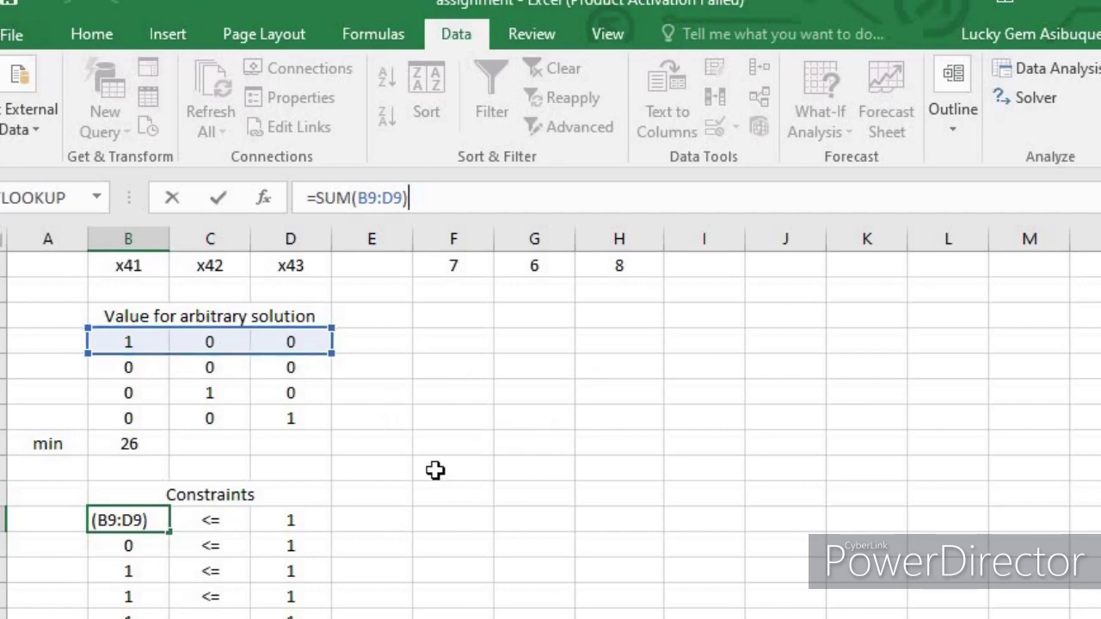
pyautogui.hotkey('ctrl', 'Return')
# Examine the less-than-or-equal signs of the first row constraints against the arbitrary solution values in B9:D12.
pyautogui.click(206, 521)
pyautogui.click(234, 574)
pyautogui.scroll(1, 331, 545)
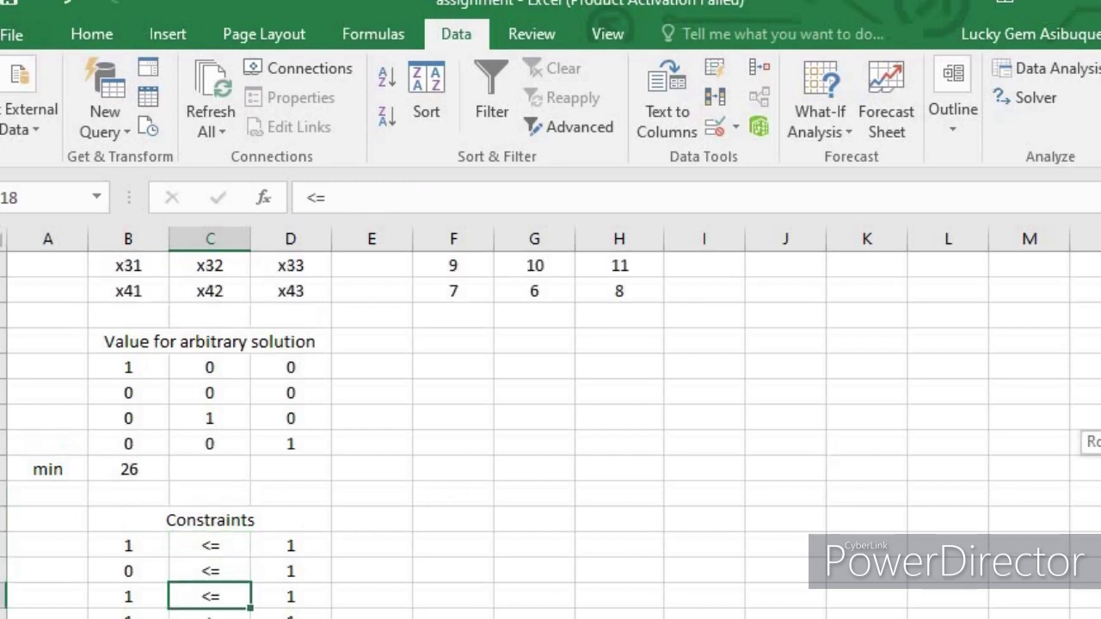
pyautogui.click(221, 545)
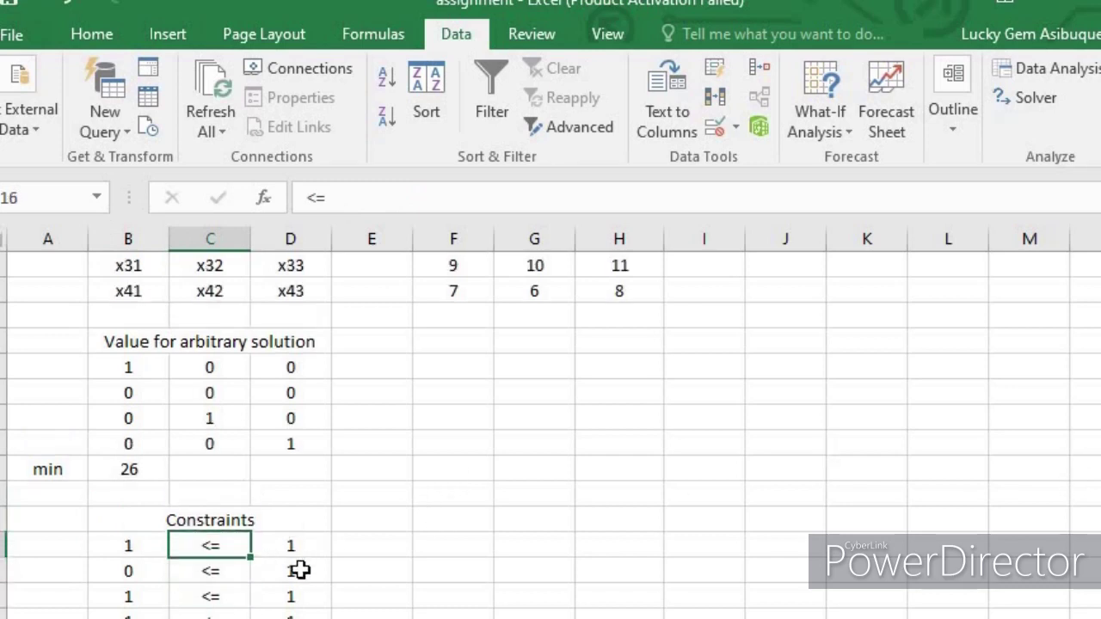
pyautogui.click(237, 580)
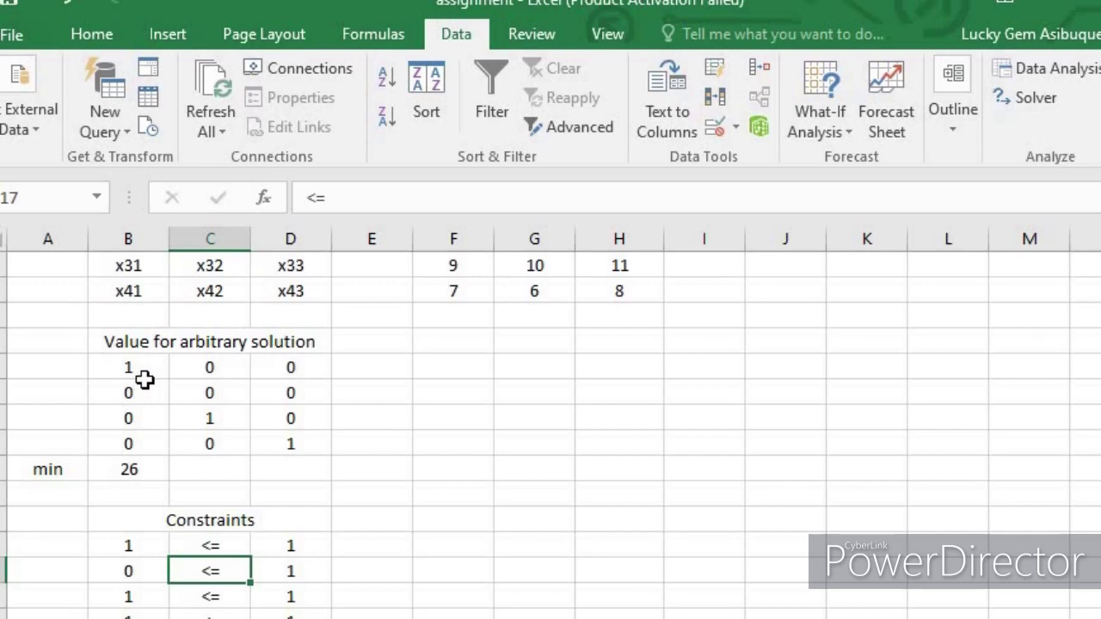
pyautogui.moveTo(137, 364); pyautogui.dragTo(266, 459)
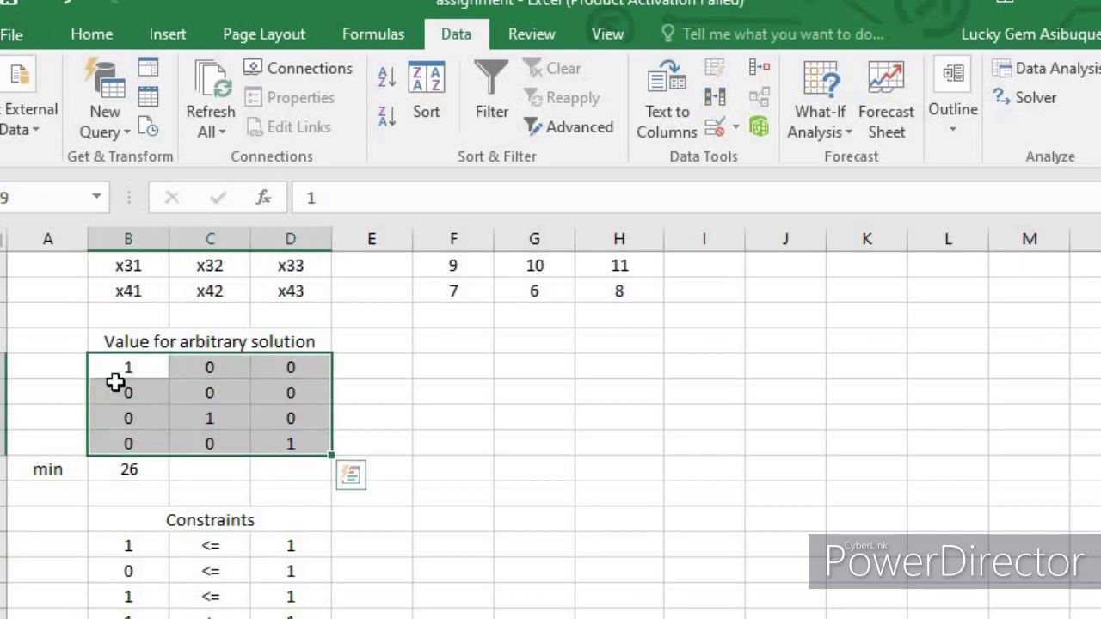
pyautogui.moveTo(128, 368); pyautogui.dragTo(272, 484)
pyautogui.click(215, 550)
pyautogui.click(216, 573)
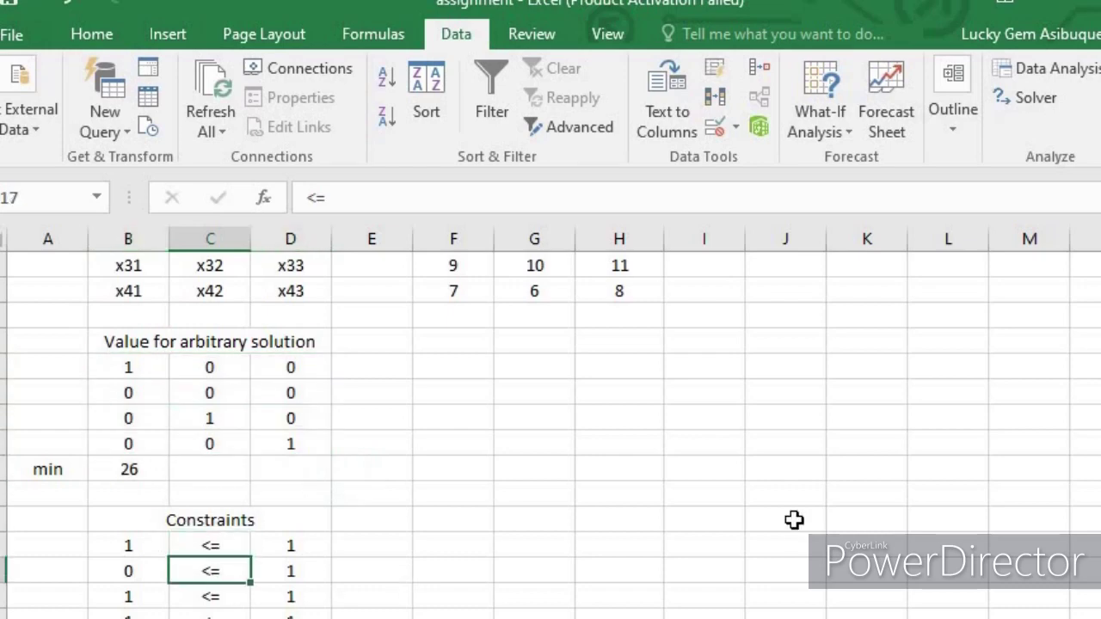
pyautogui.scroll(1, 550, 430)
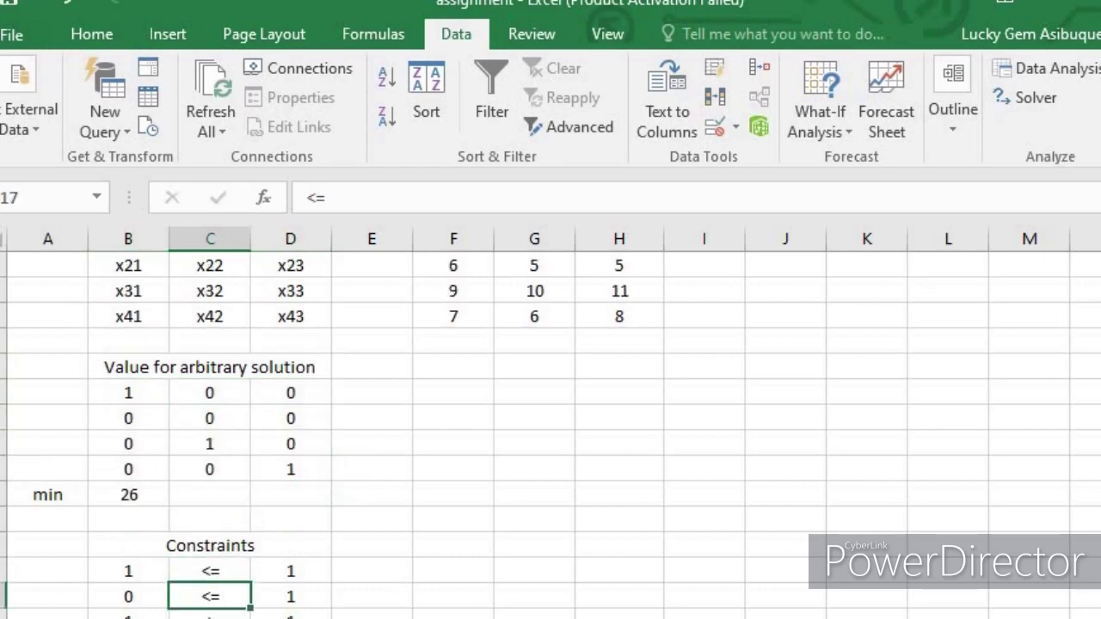
pyautogui.click(611, 490)
# Examine the remaining row constraint signs in C18:C19 and compare them with the solution rows 9 to 12.
pyautogui.scroll(-3, 533, 443)
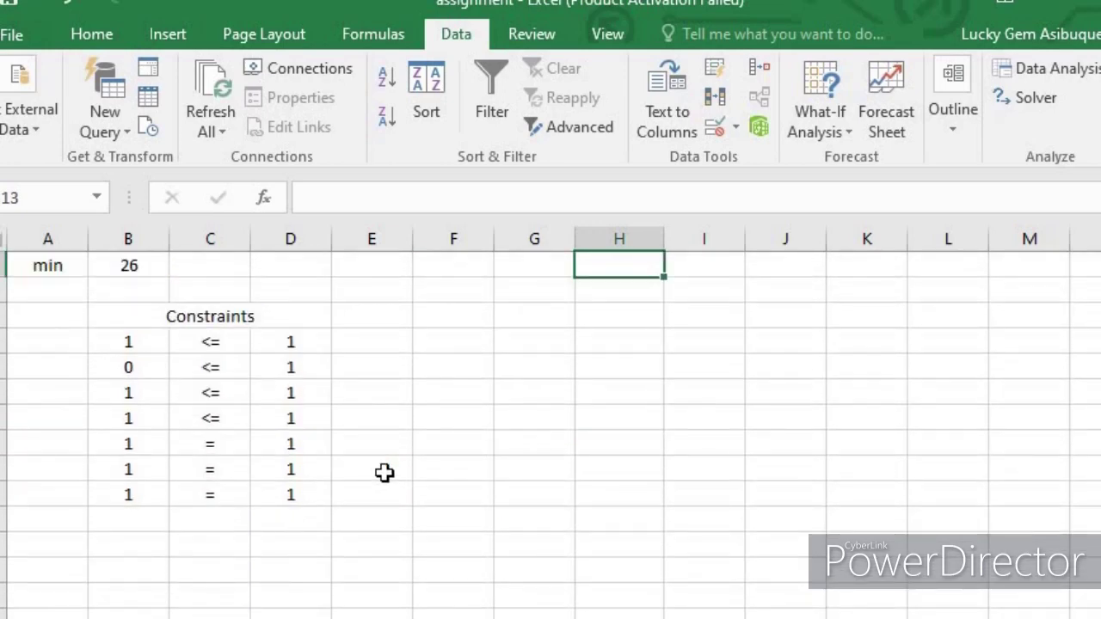
pyautogui.click(289, 423)
pyautogui.moveTo(208, 431); pyautogui.dragTo(215, 409)
pyautogui.click(217, 392)
pyautogui.click(222, 418)
pyautogui.scroll(3, 292, 413)
pyautogui.scroll(1, 286, 428)
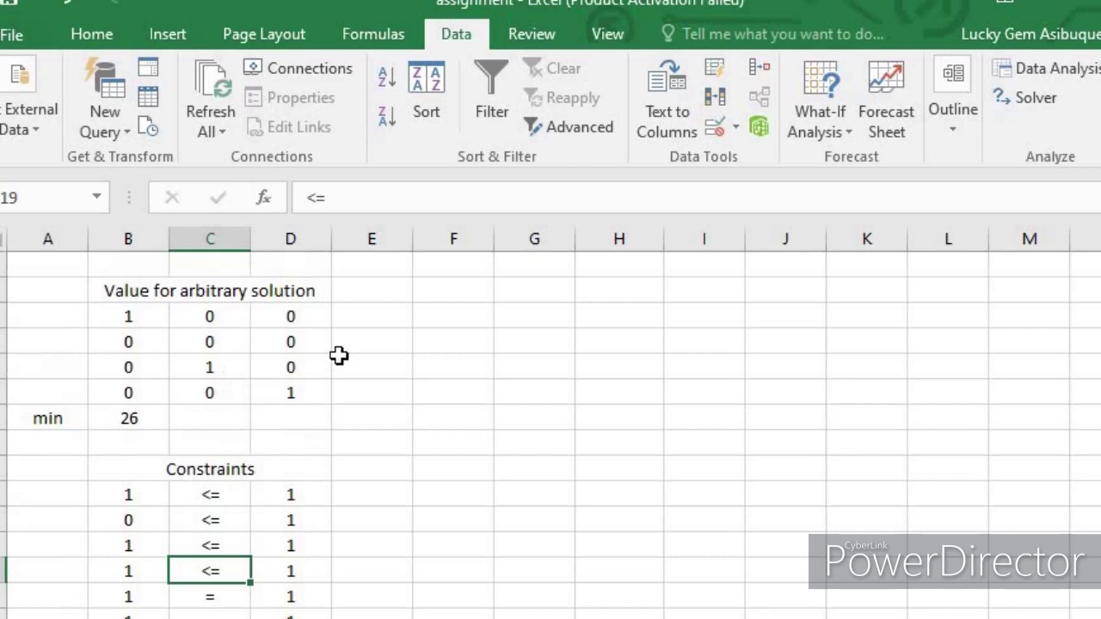
pyautogui.click(235, 368)
pyautogui.click(297, 318)
pyautogui.click(370, 357)
pyautogui.moveTo(363, 304); pyautogui.dragTo(375, 388)
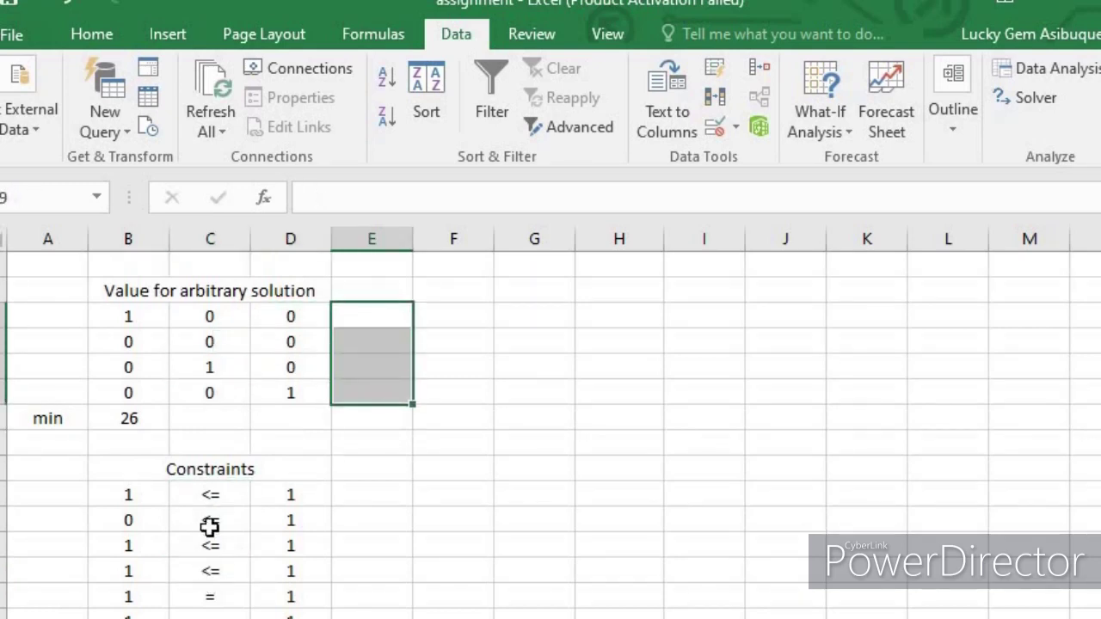
# Examine the row constraint in B17:D17 and the right-hand-side values in D16:D19.
pyautogui.click(215, 499)
pyautogui.click(208, 547)
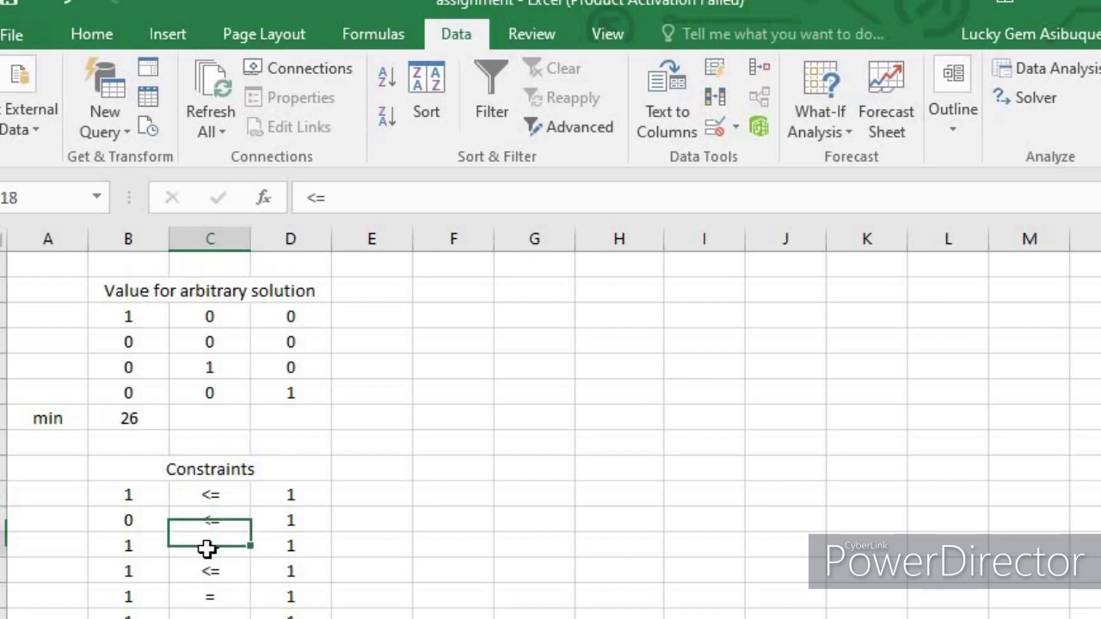
pyautogui.click(135, 521)
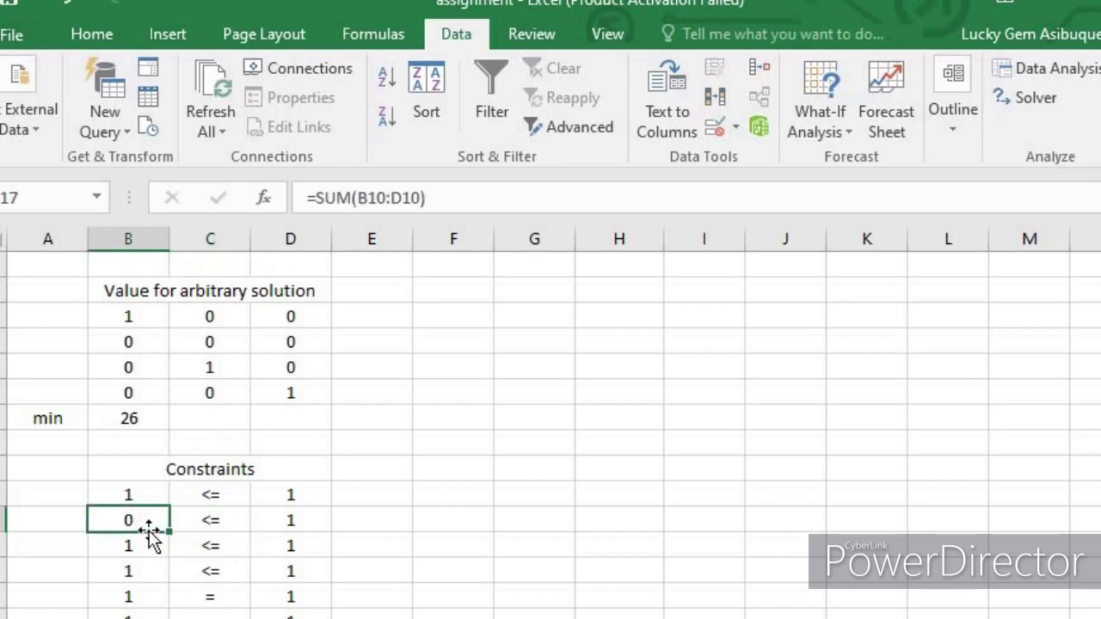
pyautogui.click(200, 523)
pyautogui.click(297, 529)
pyautogui.click(225, 523)
pyautogui.click(315, 521)
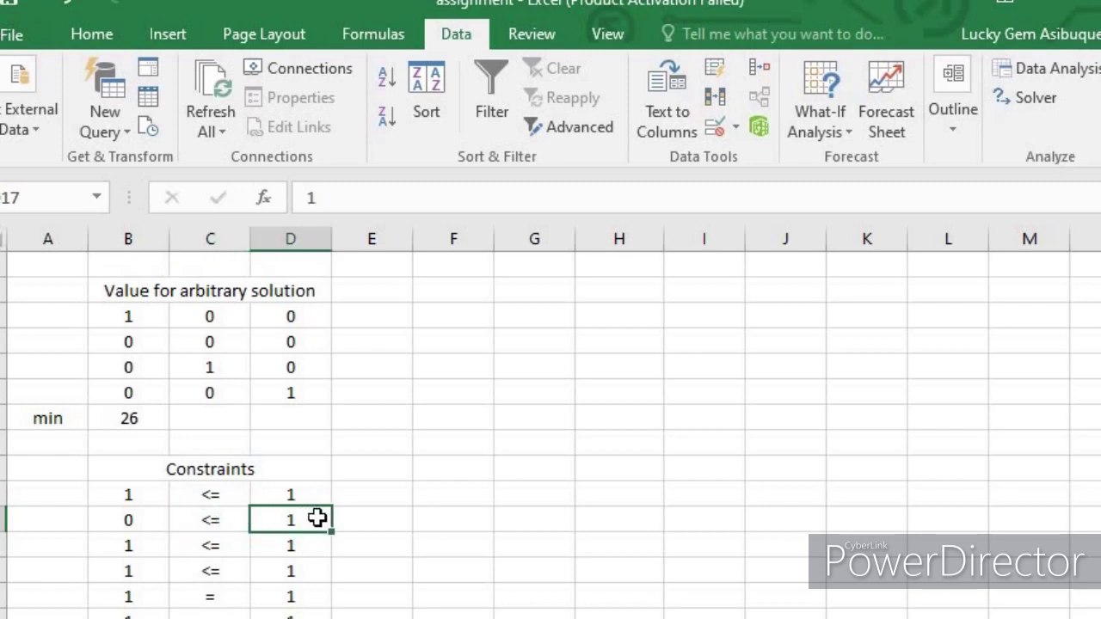
pyautogui.scroll(-1, 317, 512)
pyautogui.moveTo(295, 419); pyautogui.dragTo(301, 498)
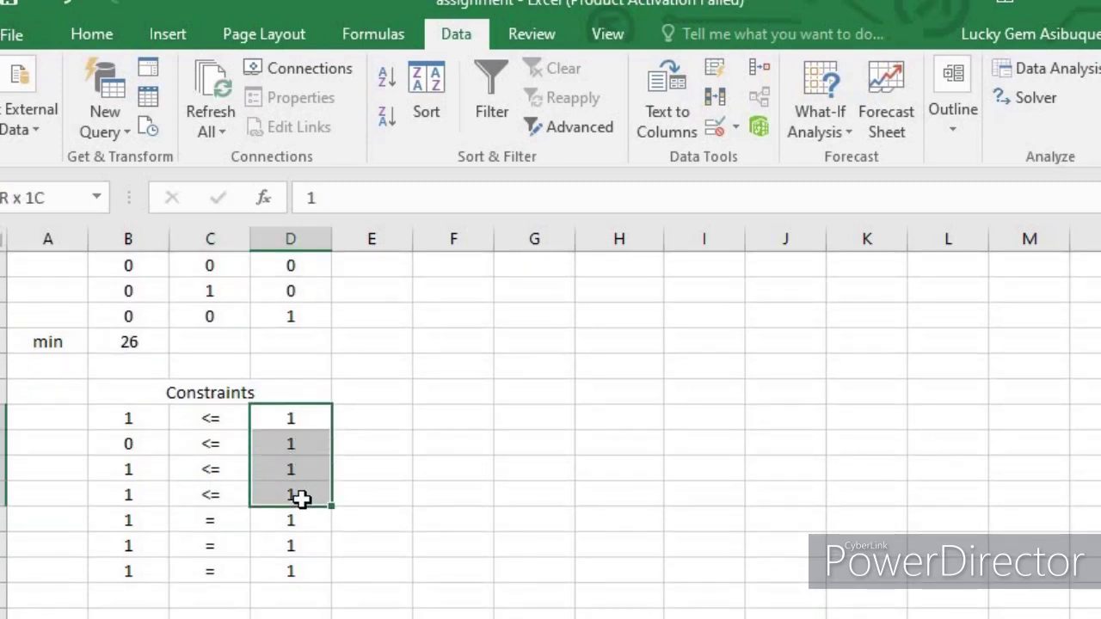
pyautogui.scroll(3, 336, 409)
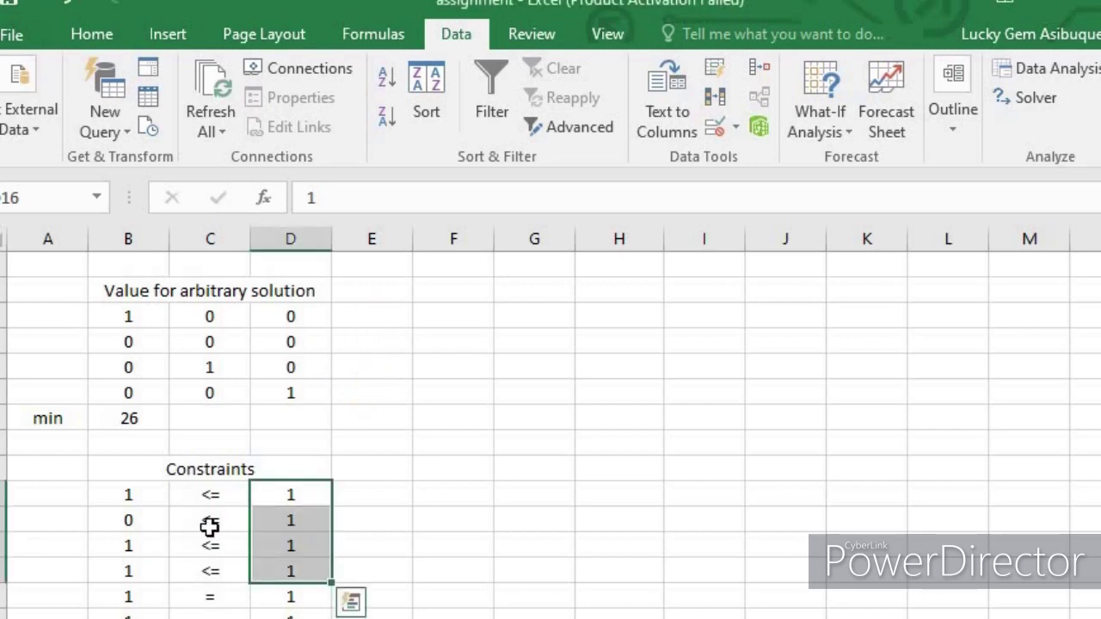
pyautogui.click(210, 497)
pyautogui.click(513, 423)
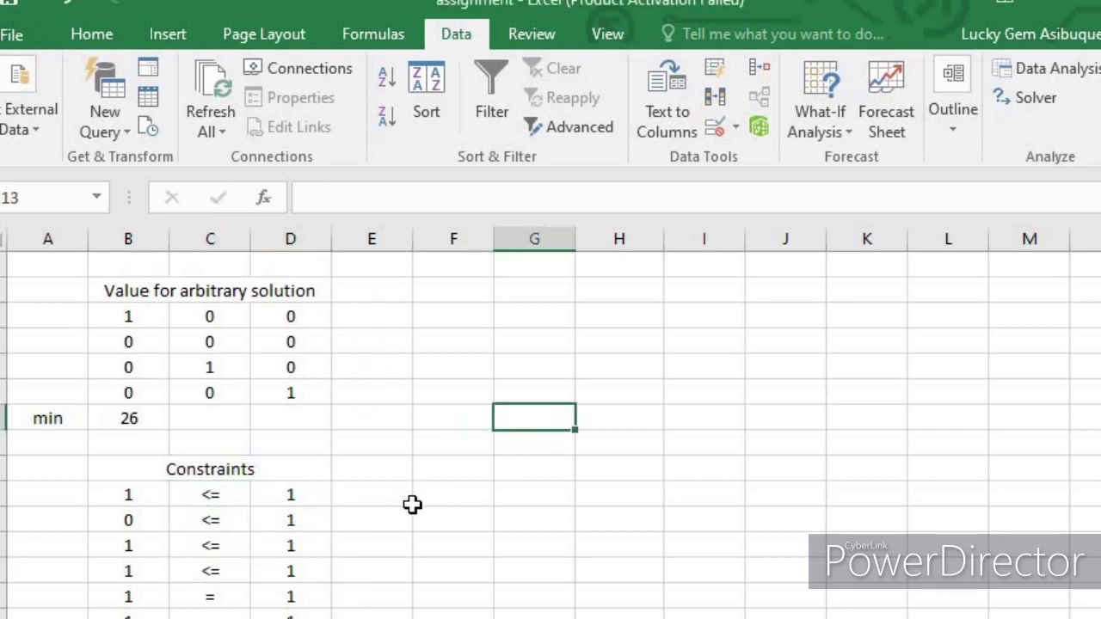
# Check which column of the arbitrary solution the SUM constraint formula in B20 covers.
pyautogui.scroll(-1, 413, 507)
pyautogui.scroll(-1, 404, 539)
pyautogui.click(138, 448)
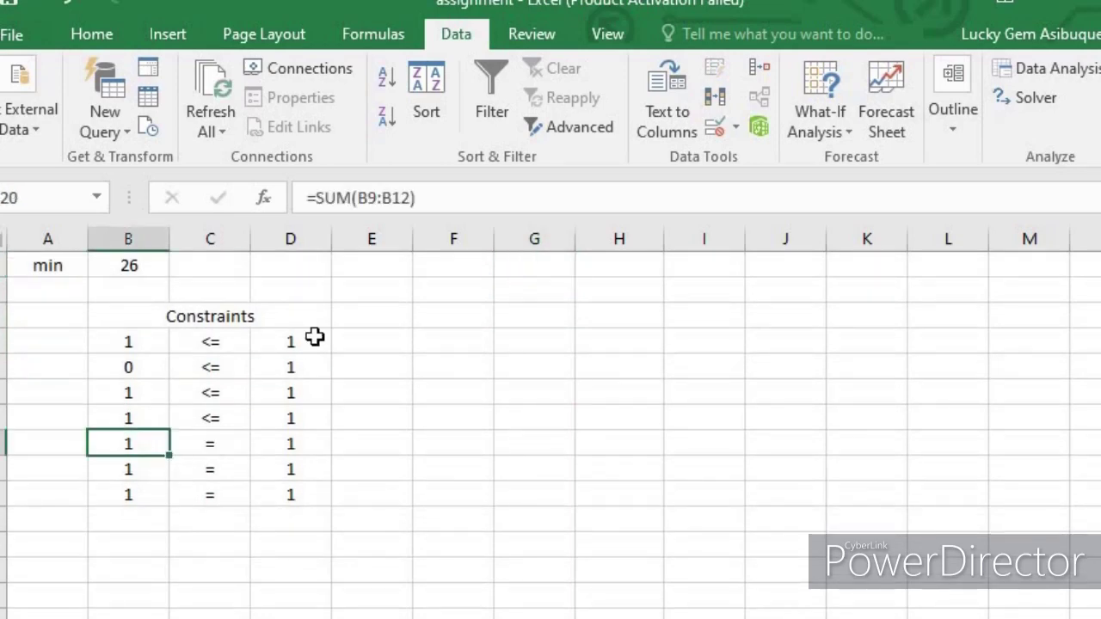
pyautogui.press('F2')
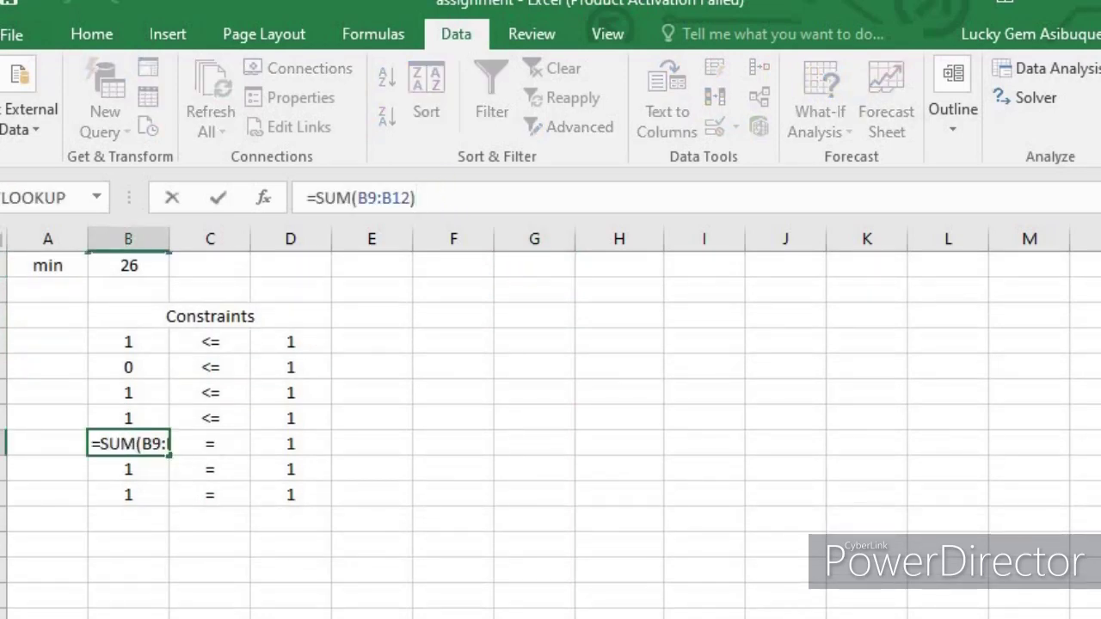
pyautogui.scroll(2, 550, 430)
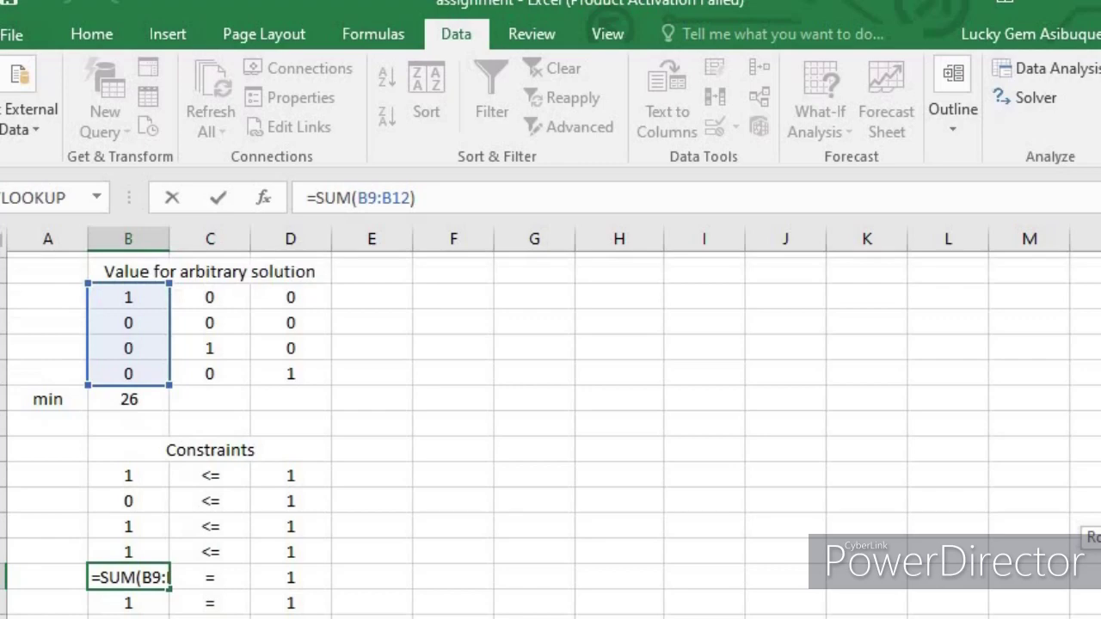
pyautogui.scroll(-1, 267, 391)
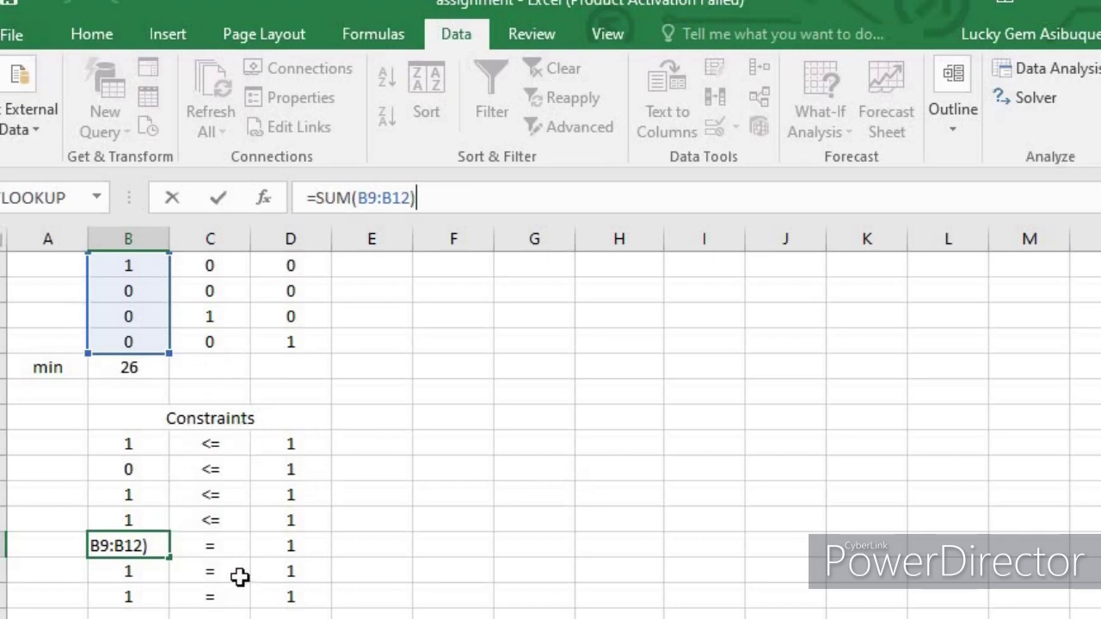
pyautogui.hotkey('ctrl', 'Return')
# Examine the equality signs in C20:C22 and the right-hand-side values of the column constraints.
pyautogui.click(225, 552)
pyautogui.click(221, 576)
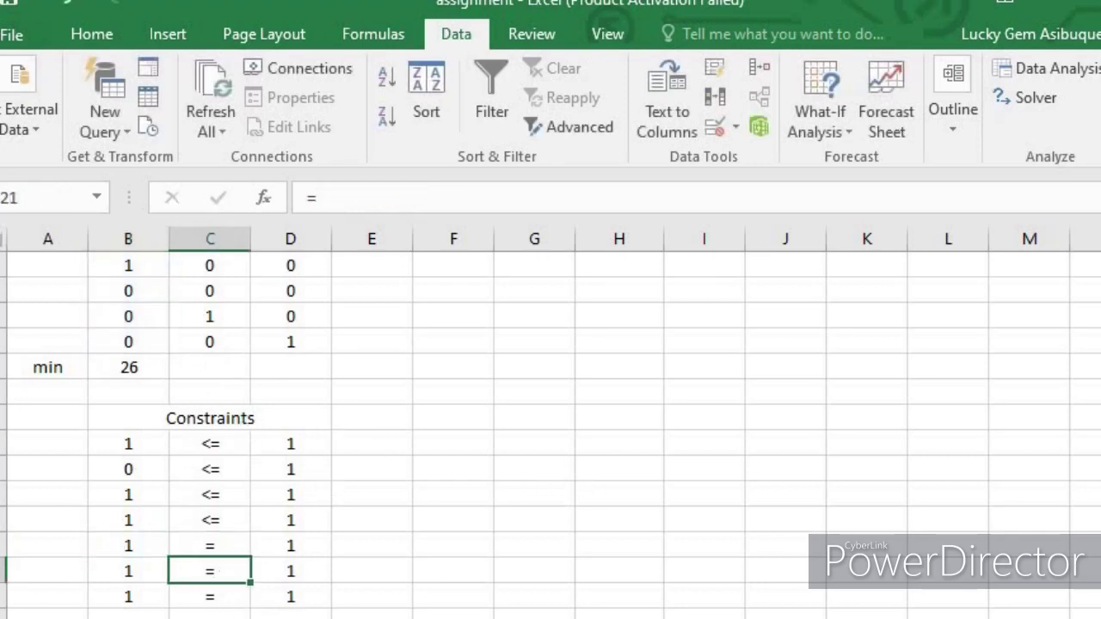
pyautogui.click(236, 600)
pyautogui.click(290, 592)
pyautogui.click(289, 547)
pyautogui.click(203, 549)
pyautogui.click(206, 573)
pyautogui.click(206, 546)
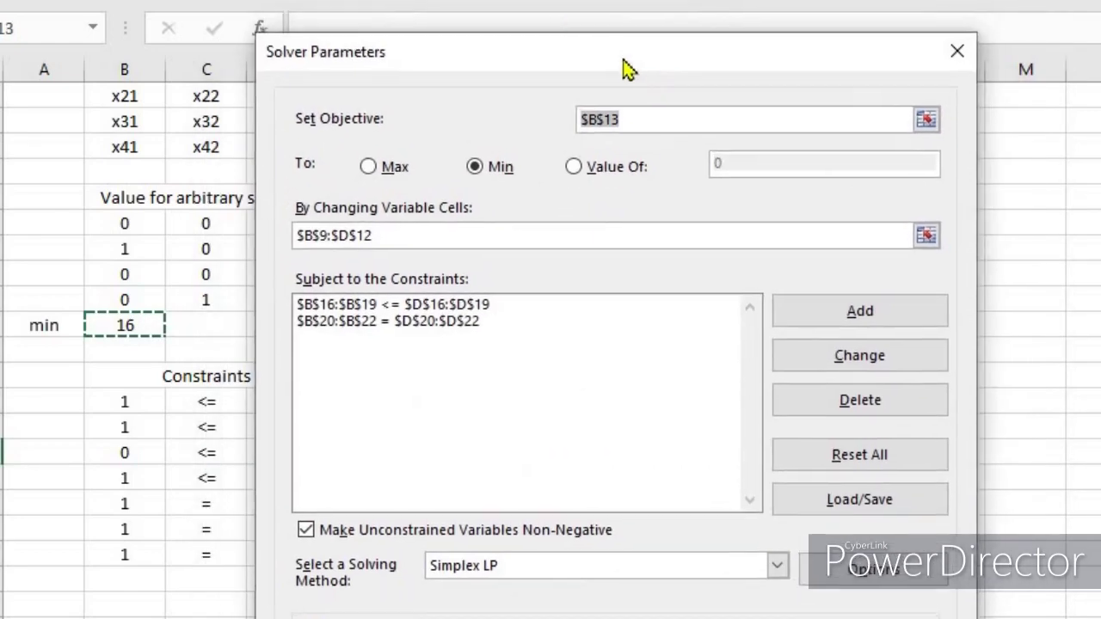
# Reset all Solver options and cell selections, then set the objective to cell B13 with the goal Min.
pyautogui.click(859, 454)
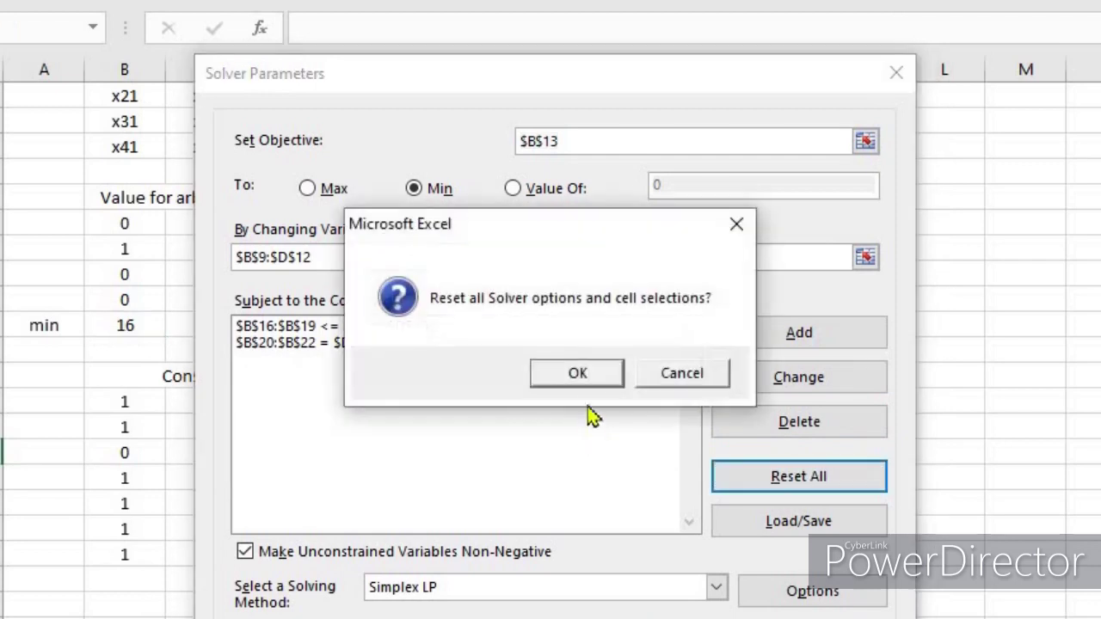
pyautogui.click(592, 383)
pyautogui.click(865, 141)
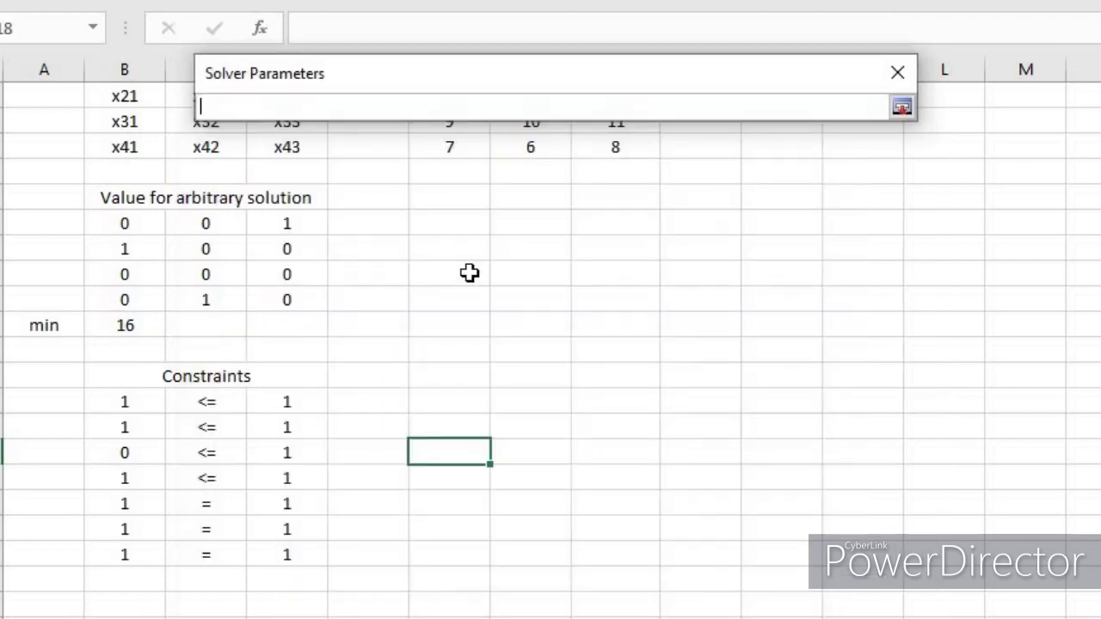
pyautogui.click(135, 327)
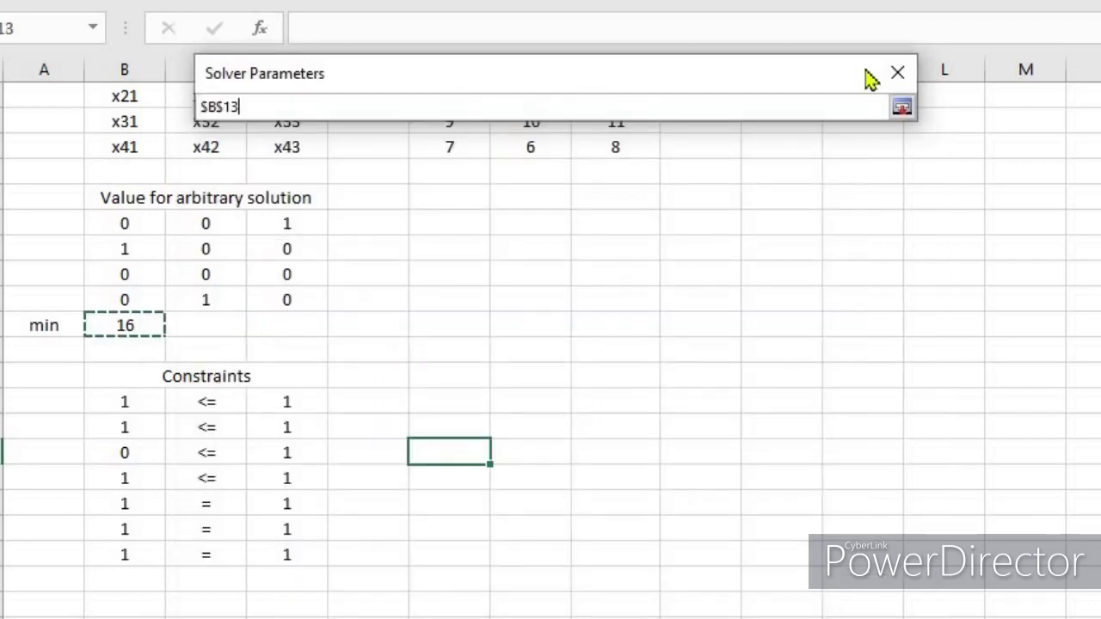
pyautogui.click(902, 112)
pyautogui.click(417, 191)
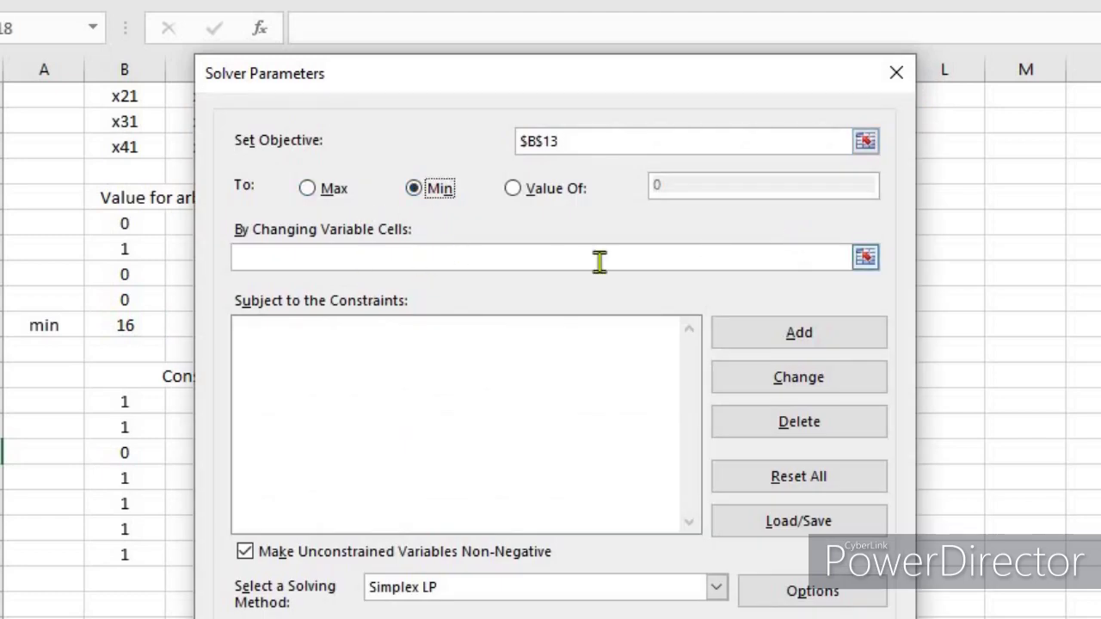
# Set Solver's changing variable cells to B9:D12 and close the Solver Parameters dialog.
pyautogui.click(865, 258)
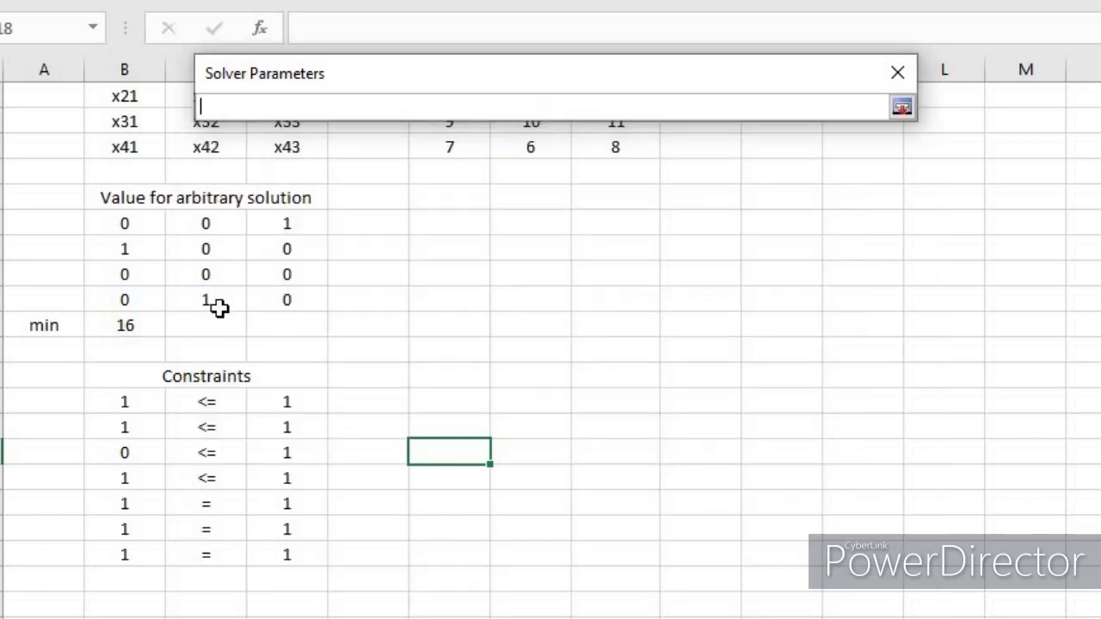
pyautogui.click(133, 226)
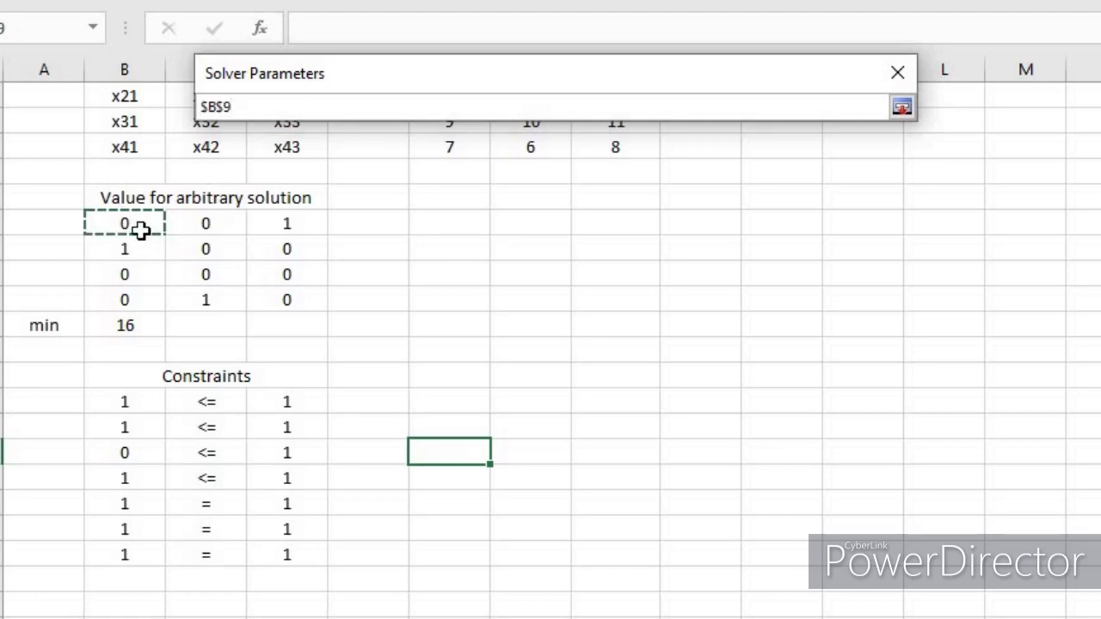
pyautogui.moveTo(246, 288); pyautogui.dragTo(266, 296)
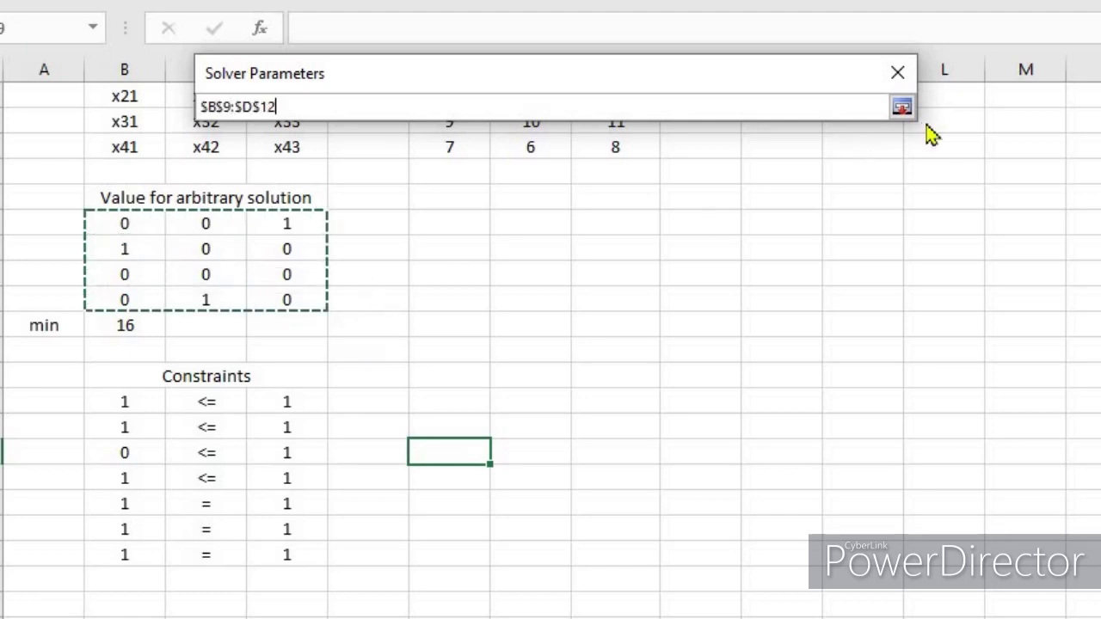
pyautogui.click(899, 85)
pyautogui.click(896, 74)
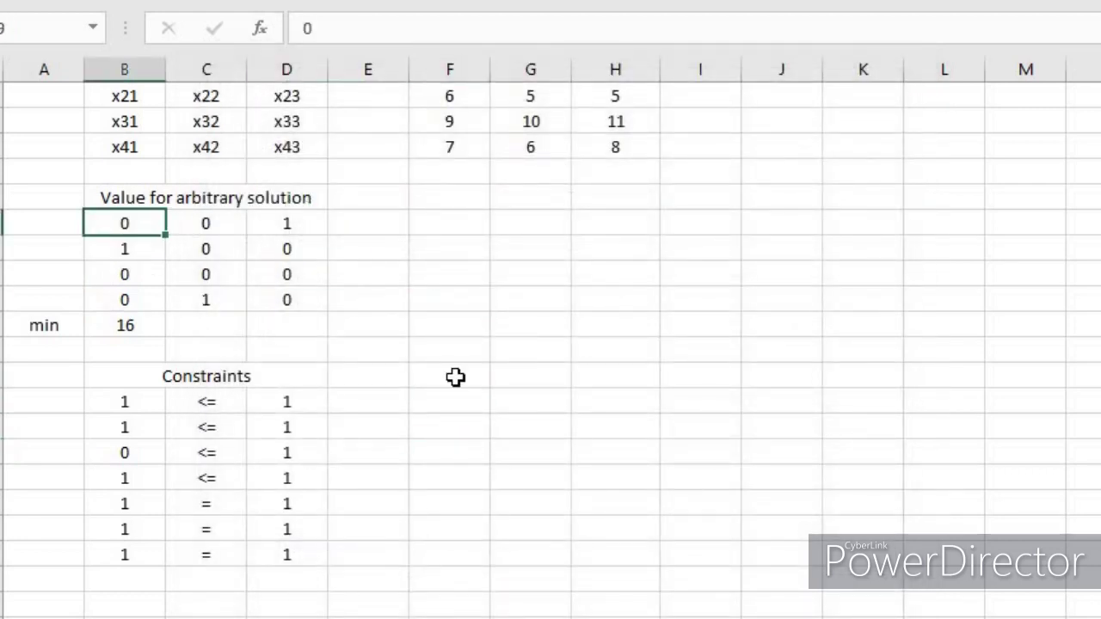
# Change the first column of the arbitrary solution by setting B9 to 1 and B10 to 0.
pyautogui.write('1')
pyautogui.press('Return')
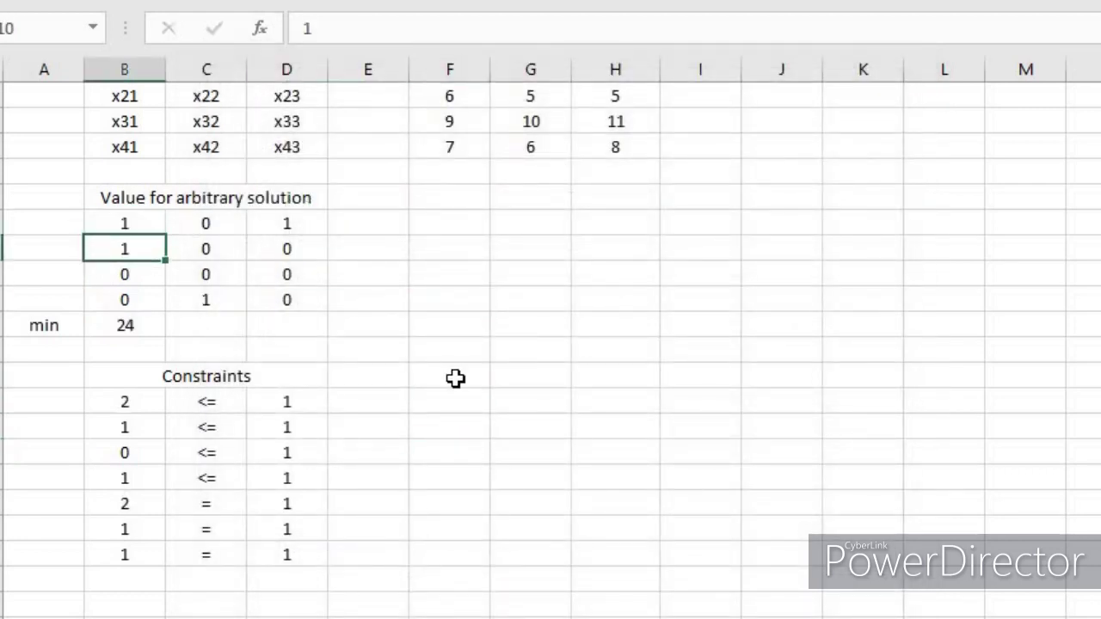
pyautogui.write('0')
pyautogui.click(423, 241)
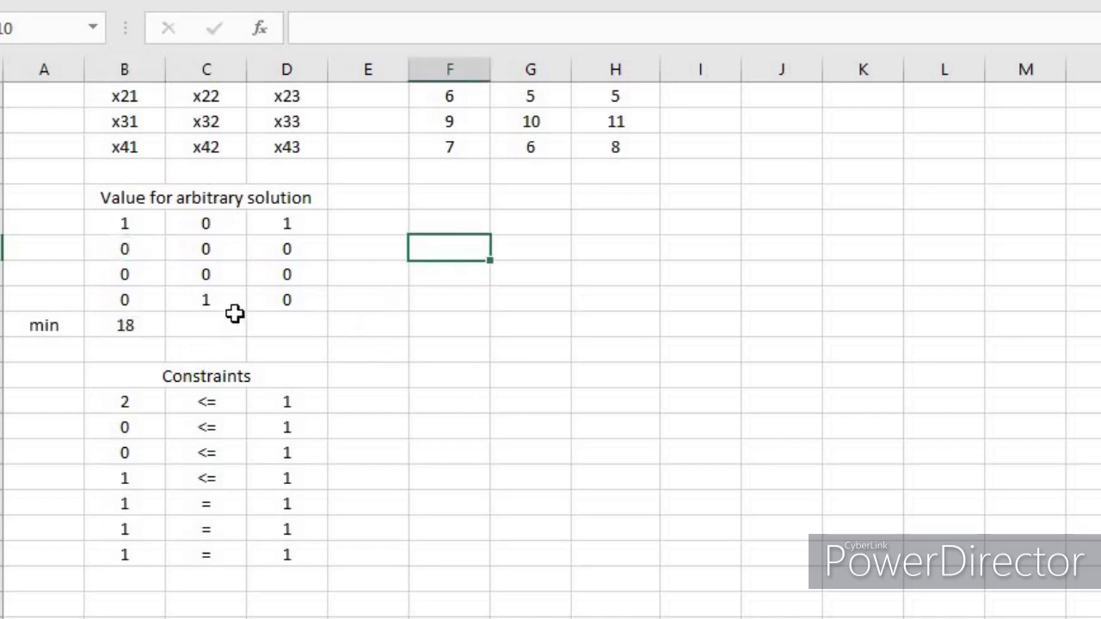
# Change the second column of the arbitrary solution by setting C11 to 1 and C12 to 0.
pyautogui.click(225, 277)
pyautogui.write('1')
pyautogui.press('Return')
pyautogui.write('0')
pyautogui.click(517, 322)
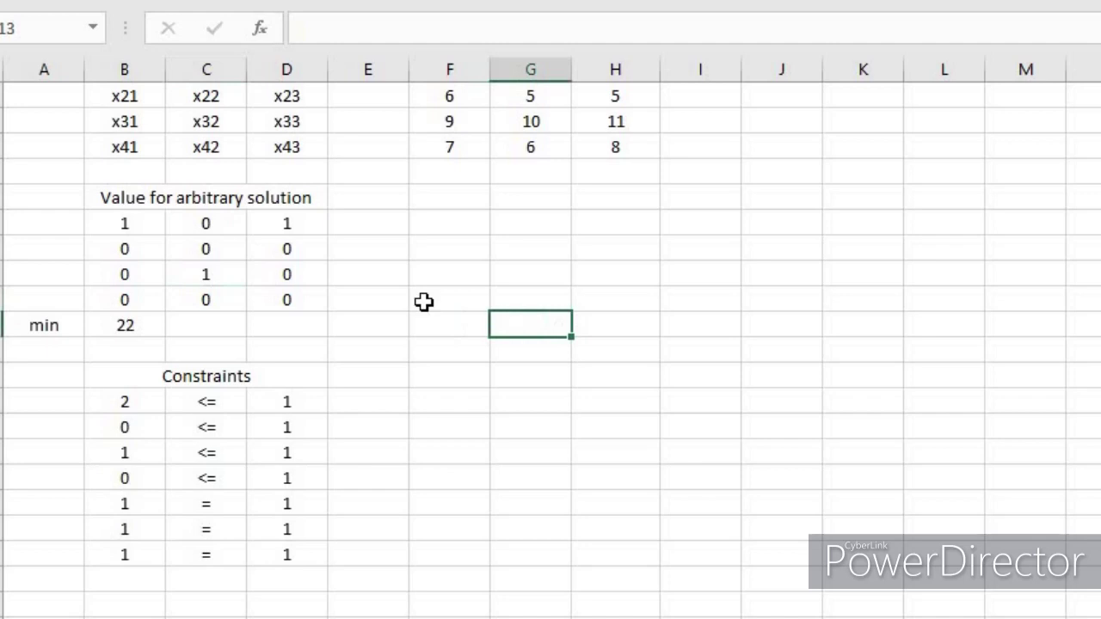
# Change the third column of the arbitrary solution by setting D10 to 1 and D9 to 0.
pyautogui.click(297, 254)
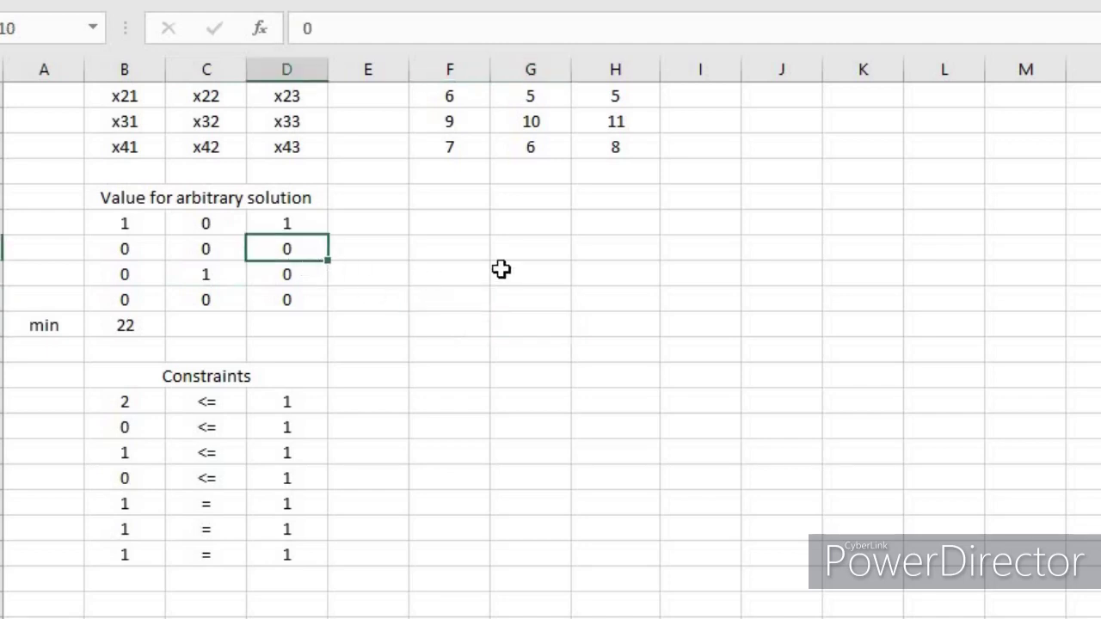
pyautogui.write('1')
pyautogui.click(532, 259)
pyautogui.click(302, 228)
pyautogui.write('0')
pyautogui.click(637, 324)
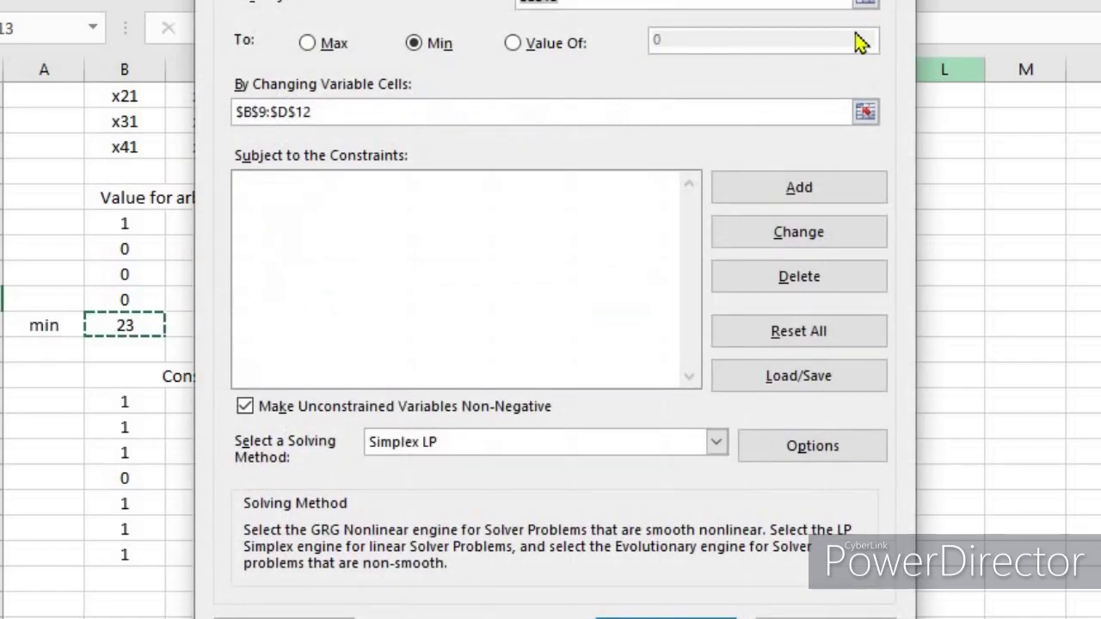
# Reselect cell B13 as Solver's objective and B9:D12 as its changing variable cells.
pyautogui.click(860, 12)
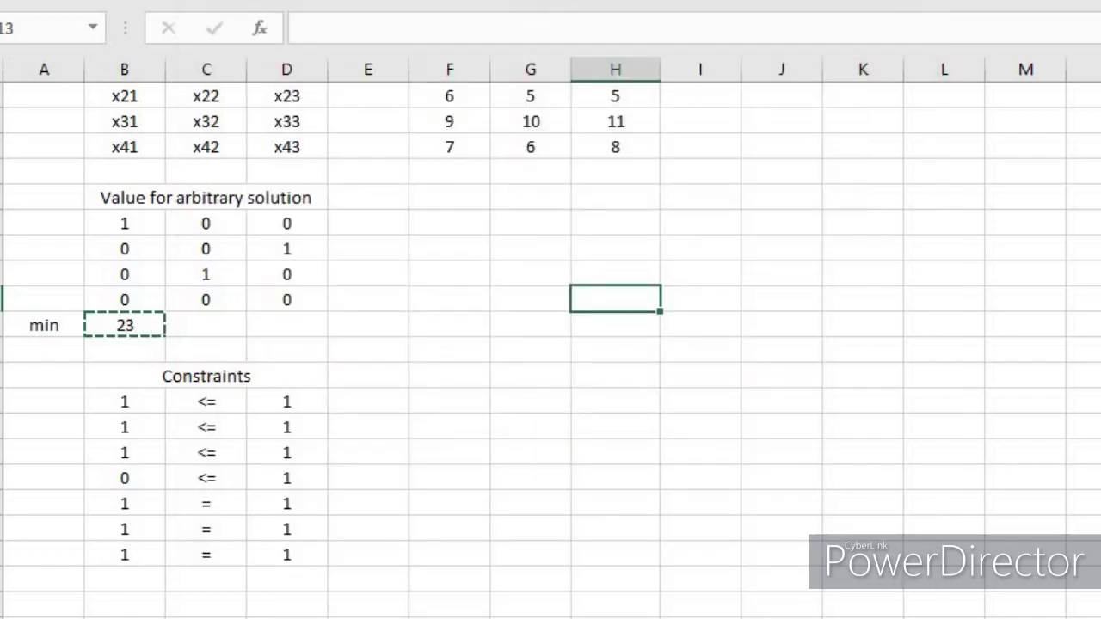
pyautogui.press('Return')
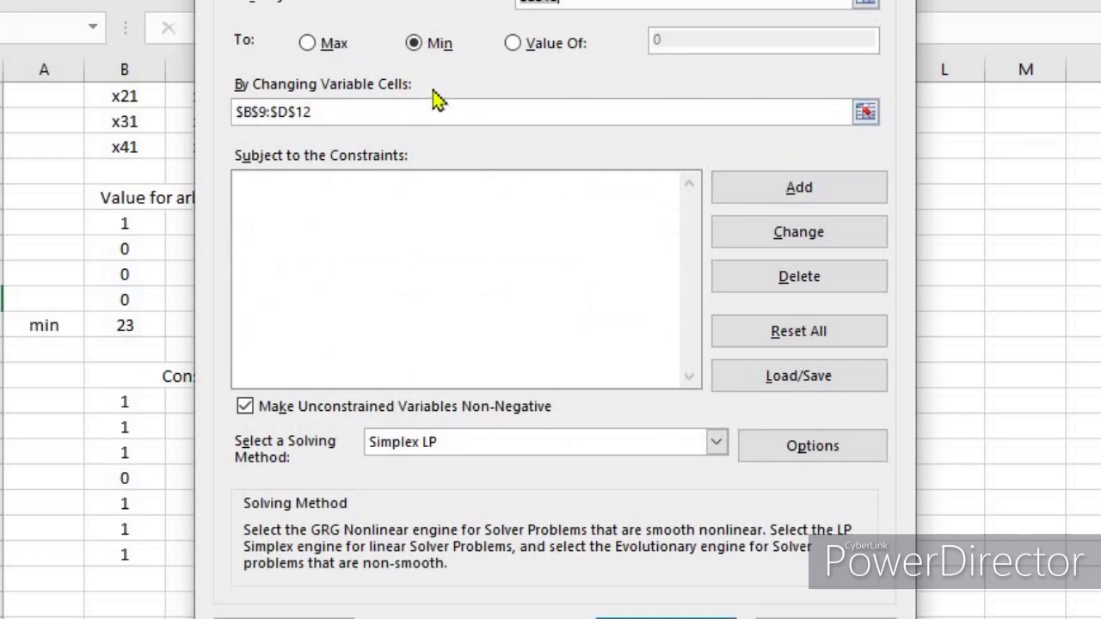
pyautogui.click(865, 113)
pyautogui.moveTo(135, 221); pyautogui.dragTo(270, 305)
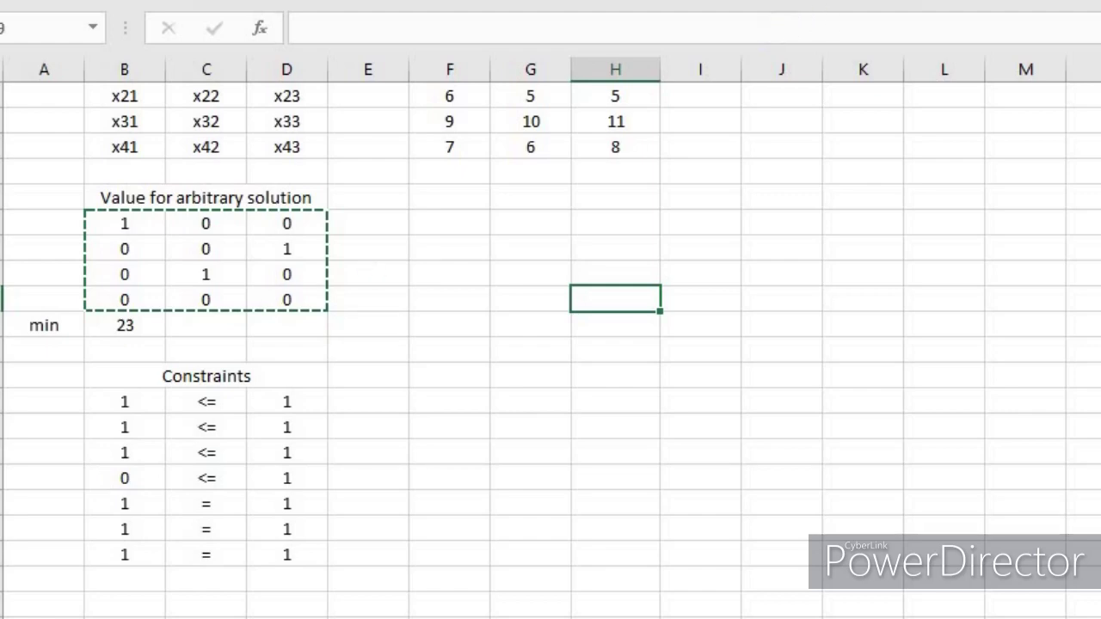
pyautogui.press('Return')
# Add a Solver constraint requiring the row sums B16:B19 to be <= D16:D19.
pyautogui.moveTo(514, 0); pyautogui.dragTo(770, 0)
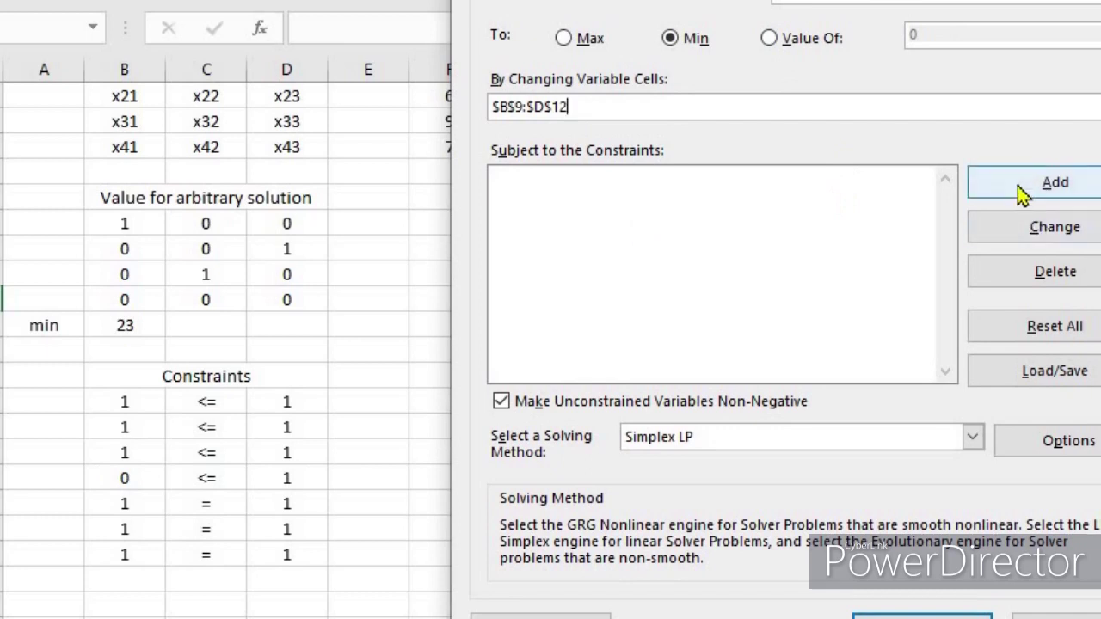
pyautogui.click(1021, 191)
pyautogui.click(129, 403)
pyautogui.moveTo(129, 402); pyautogui.dragTo(137, 477)
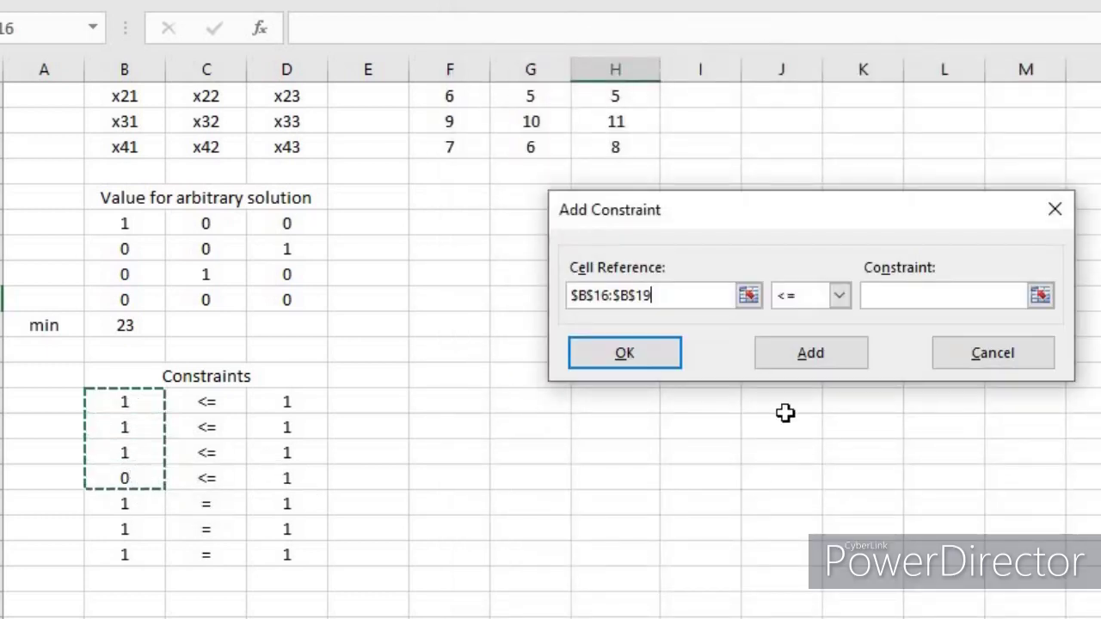
pyautogui.click(904, 295)
pyautogui.moveTo(285, 401); pyautogui.dragTo(298, 470)
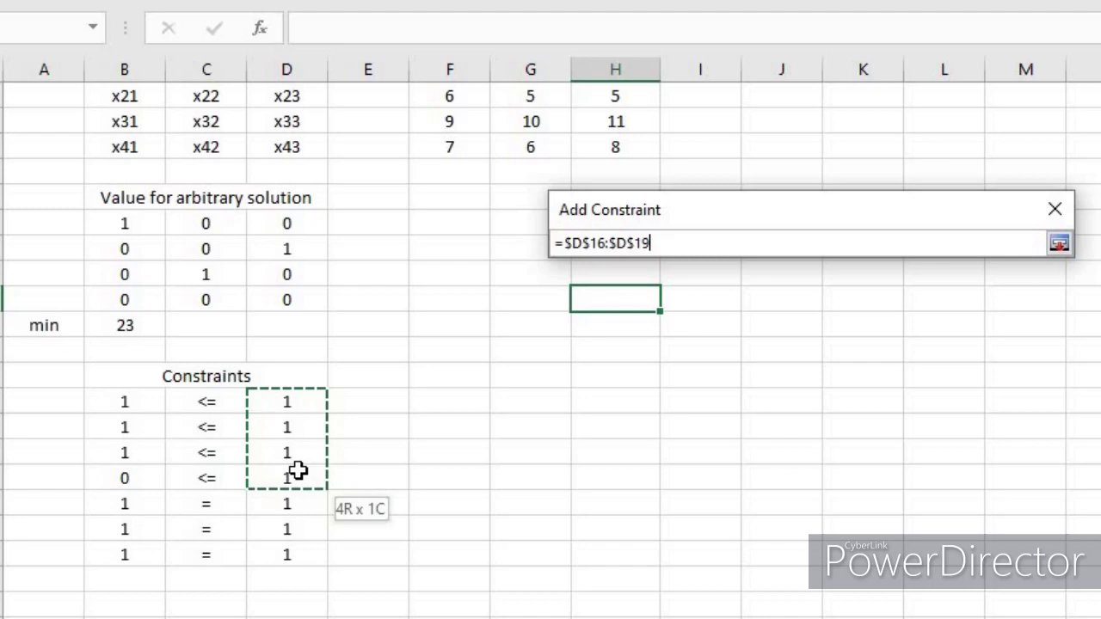
pyautogui.click(803, 357)
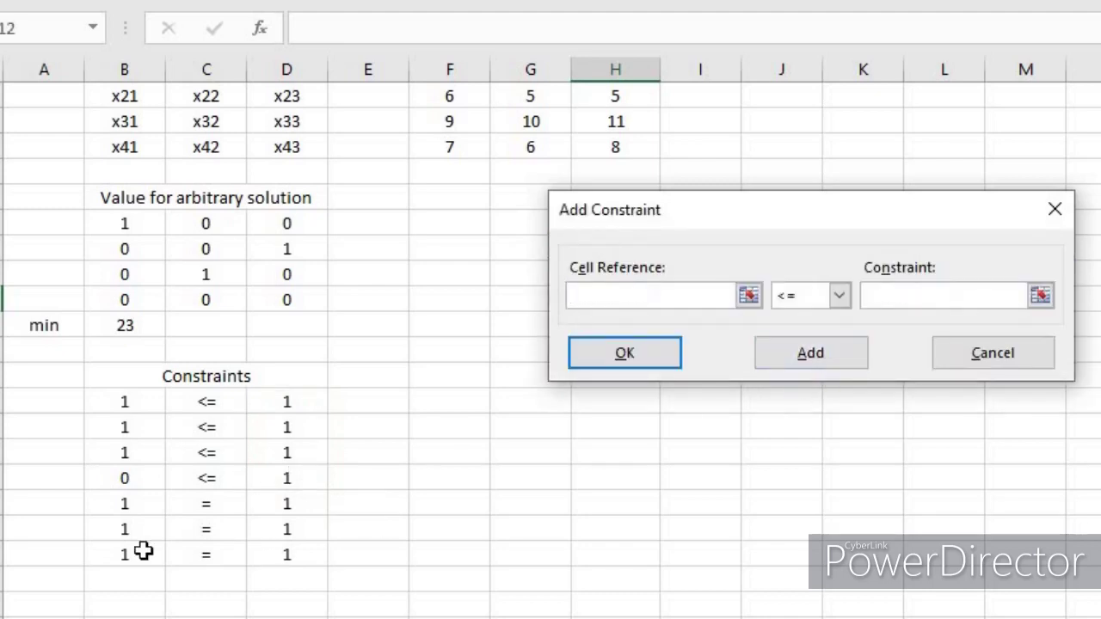
# Add a second Solver constraint requiring the column sums B20:B22 to equal D20:D22 and finish adding constraints.
pyautogui.moveTo(130, 506); pyautogui.dragTo(140, 554)
pyautogui.click(841, 301)
pyautogui.click(799, 335)
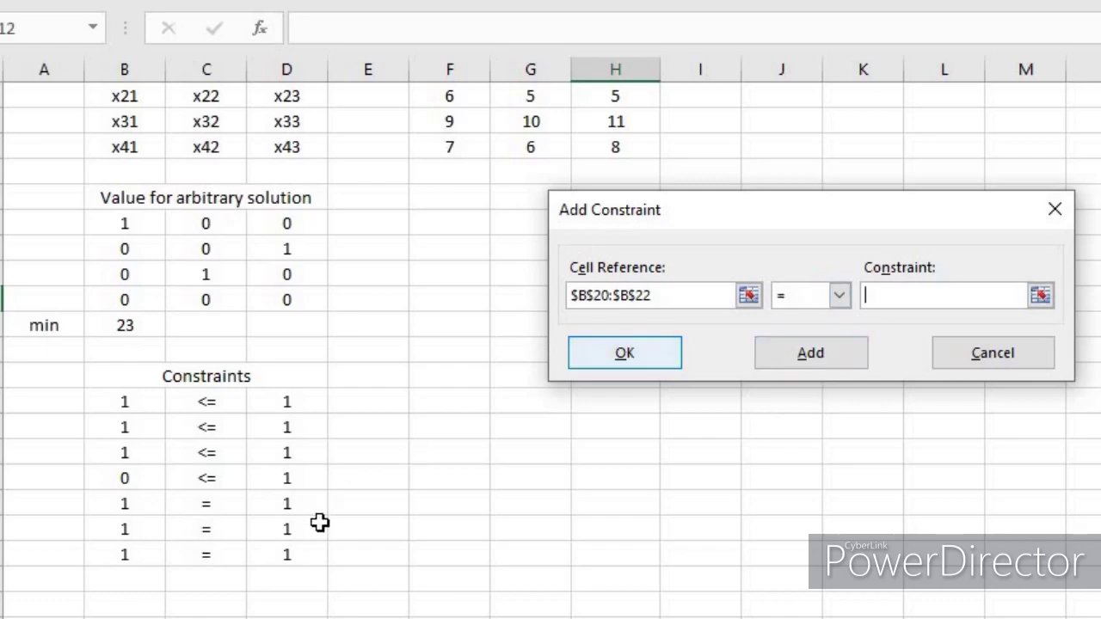
pyautogui.moveTo(283, 506); pyautogui.dragTo(290, 554)
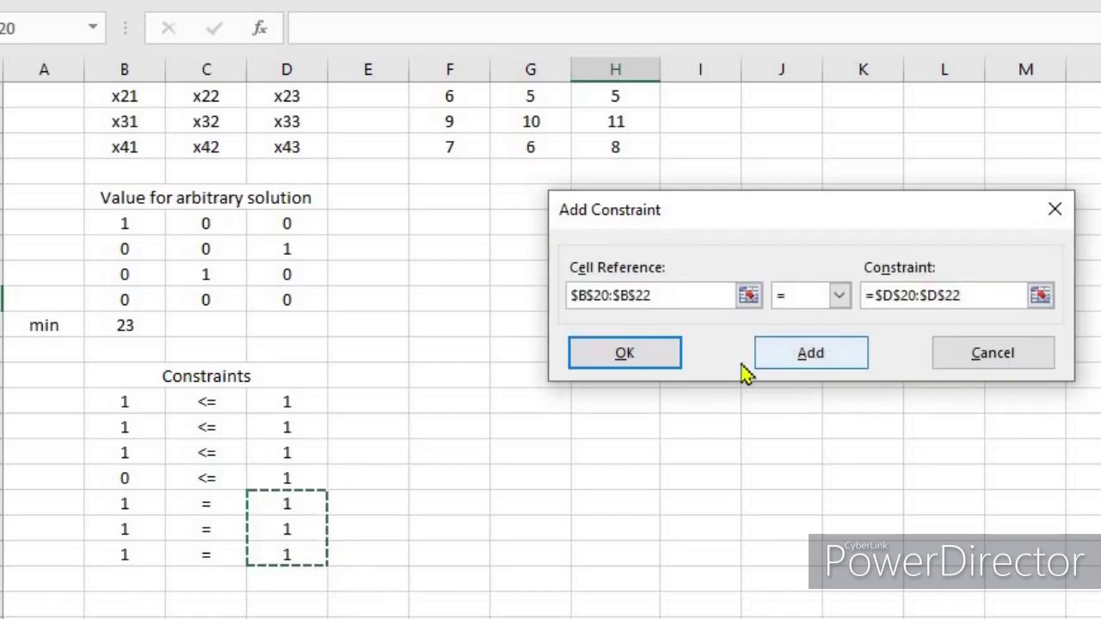
pyautogui.click(643, 352)
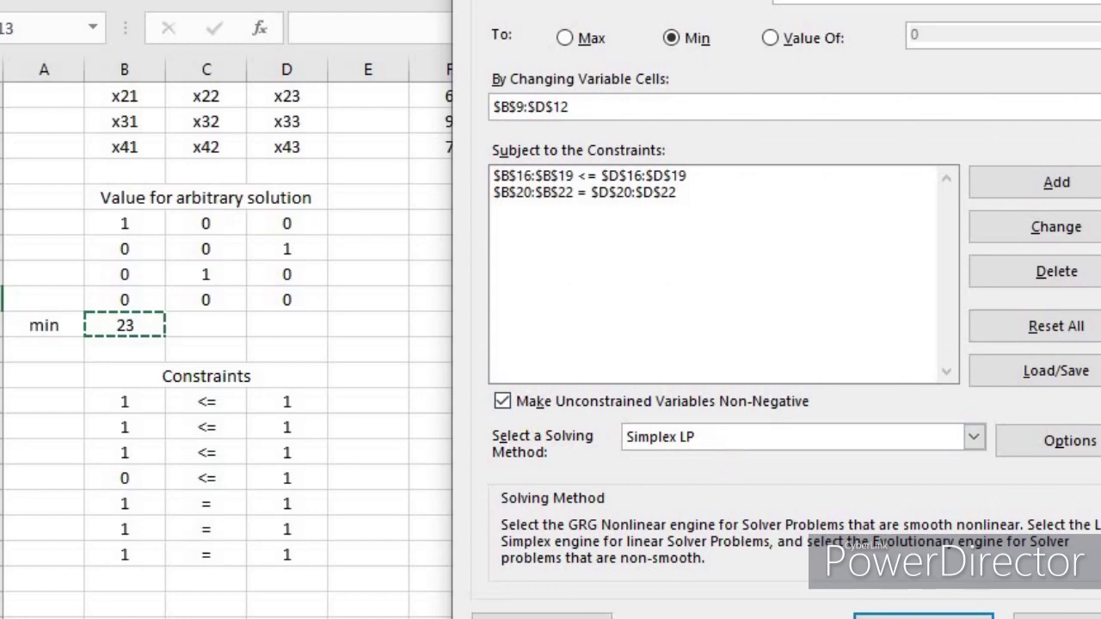
# Solve the assignment model and keep the Solver solution.
pyautogui.click(923, 616)
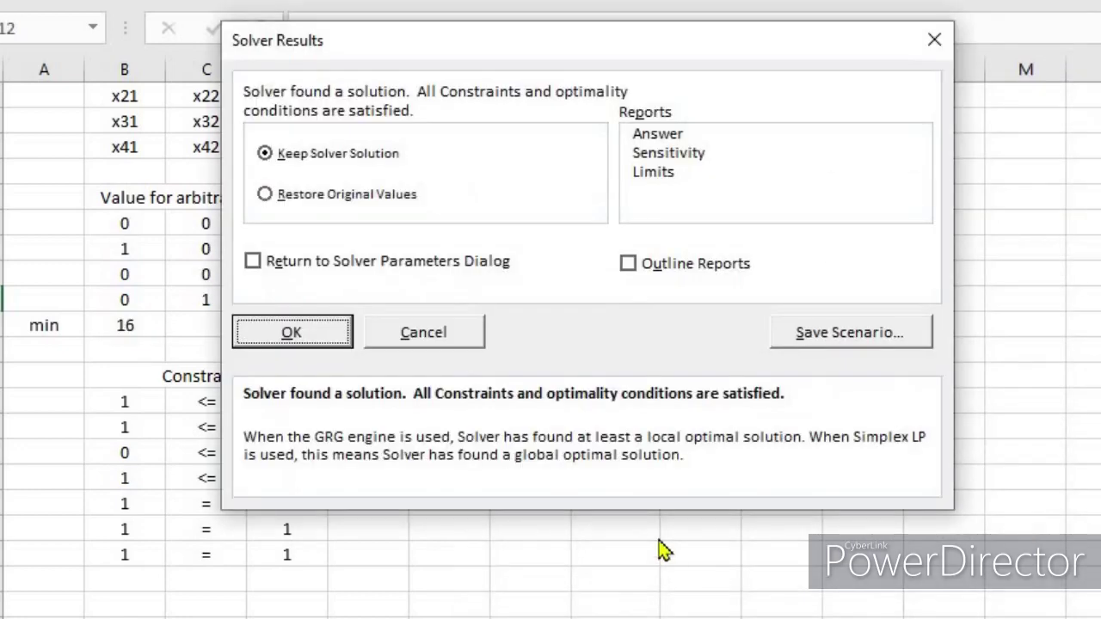
pyautogui.click(314, 335)
pyautogui.click(688, 332)
pyautogui.press('Left')
# Examine the minimum cost in B13 and the solved assignments, including the third job's row B11:D11.
pyautogui.click(135, 319)
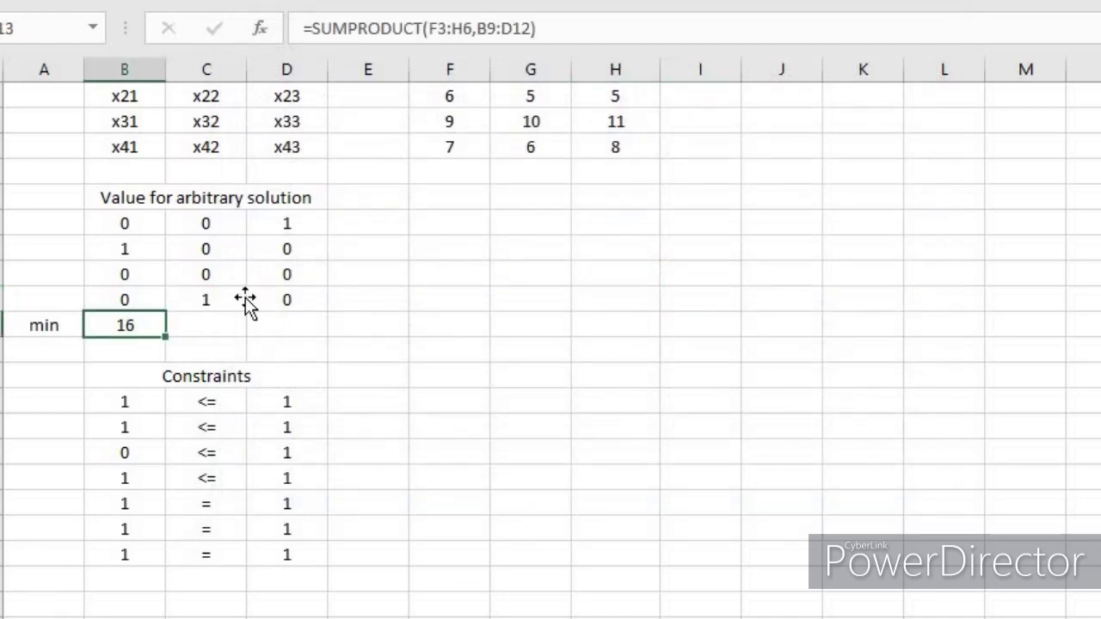
pyautogui.click(189, 301)
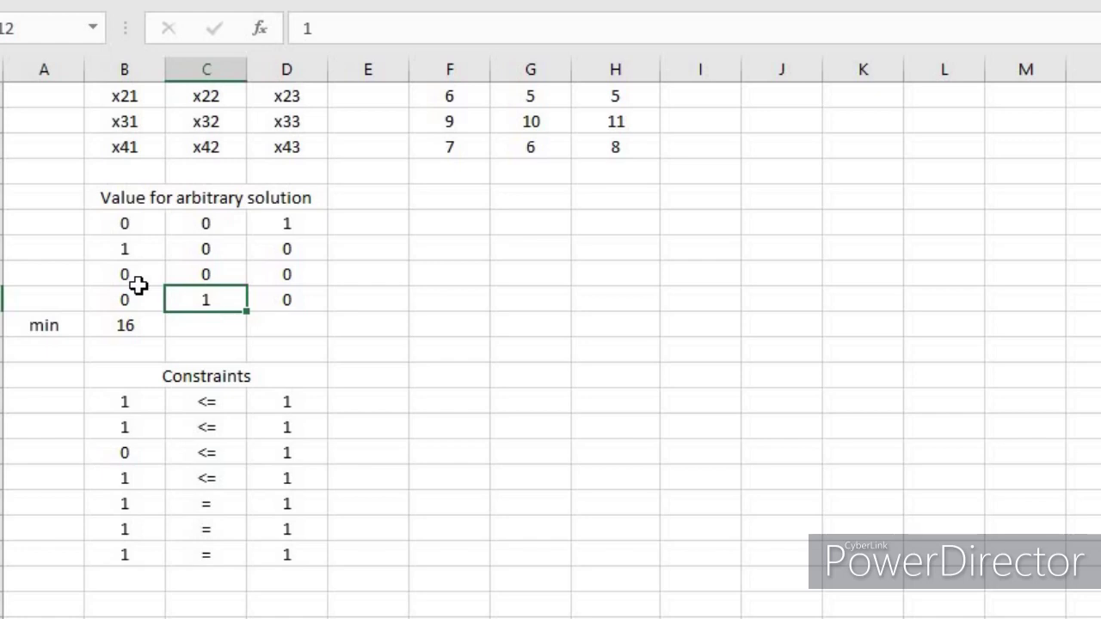
pyautogui.moveTo(129, 277); pyautogui.dragTo(296, 277)
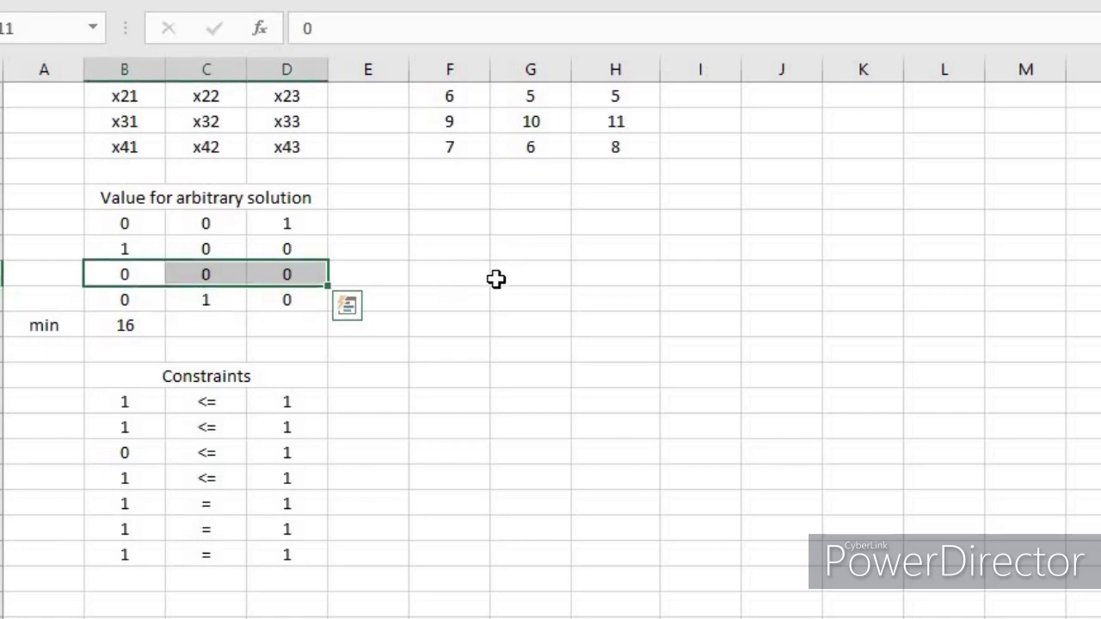
pyautogui.click(130, 326)
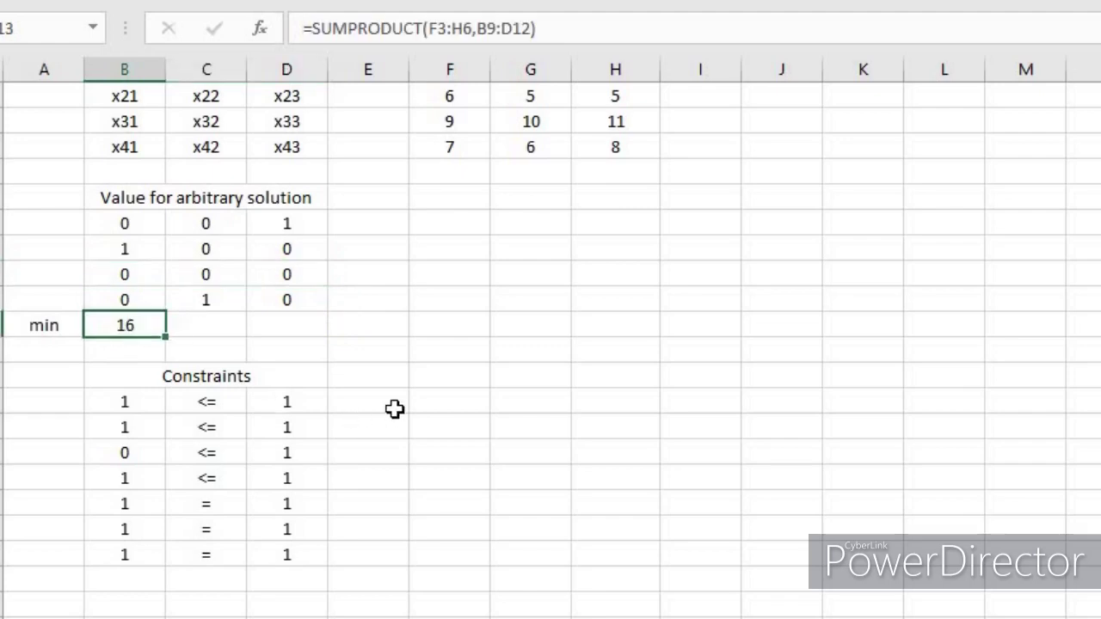
pyautogui.click(401, 576)
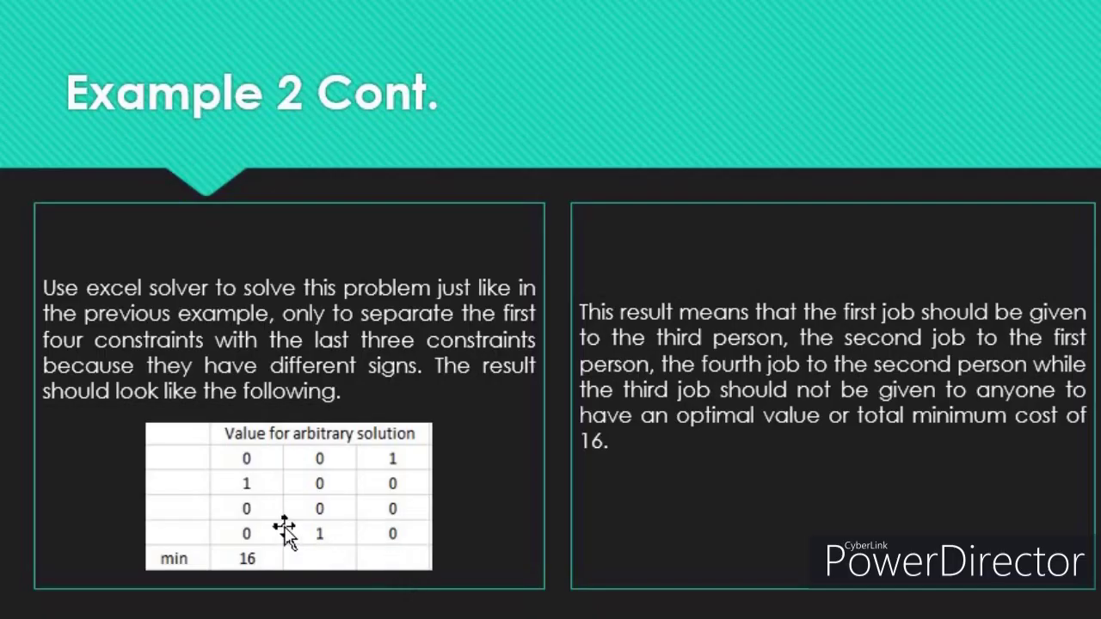